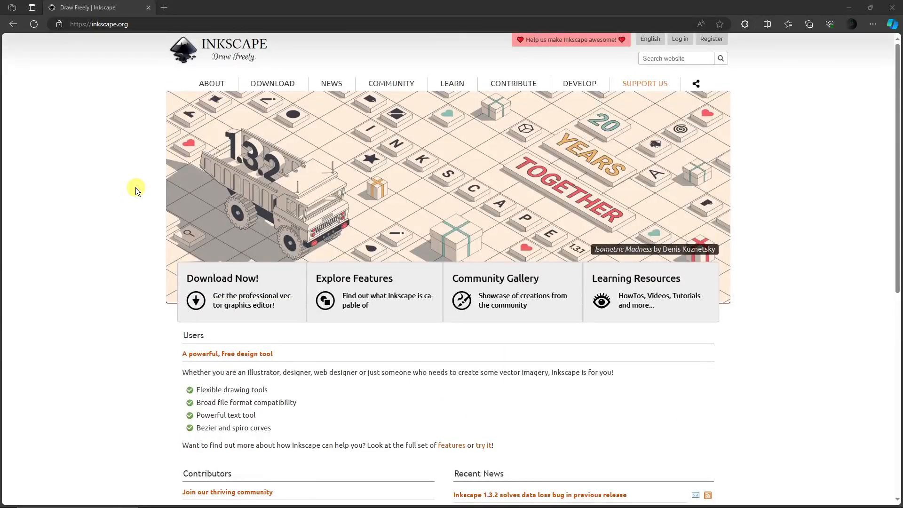
scroll(128, 203, "down", 5)
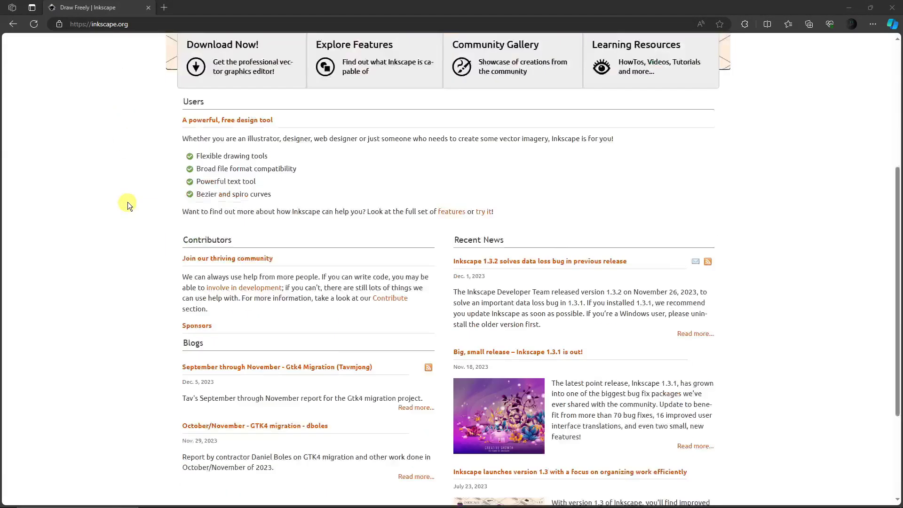
scroll(129, 201, "up", 5)
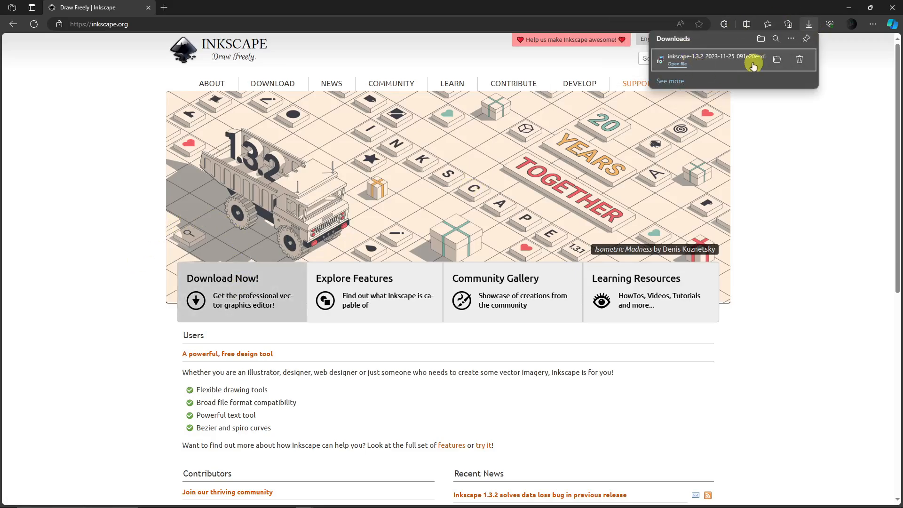
left_click(789, 186)
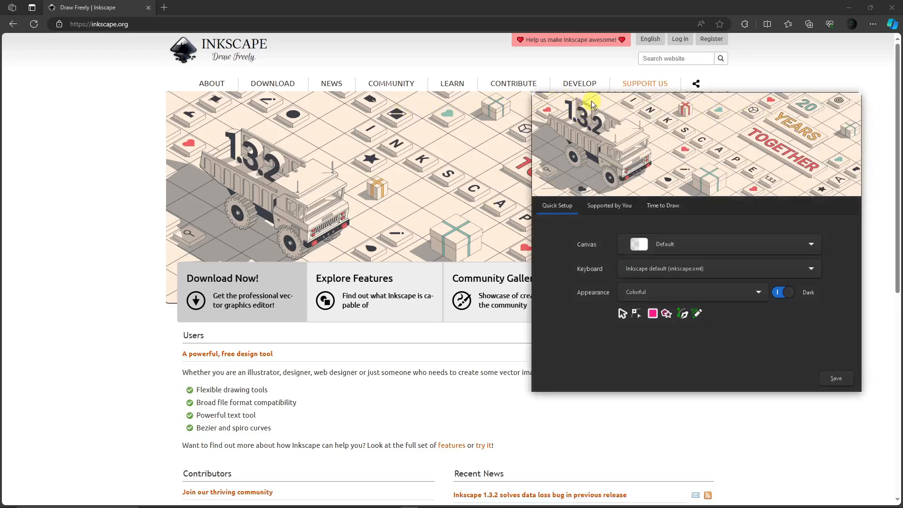
Move the welcome window clear of the page edge and review the canvas background choices, keeping Default
left_click_drag(591, 100, 354, 107)
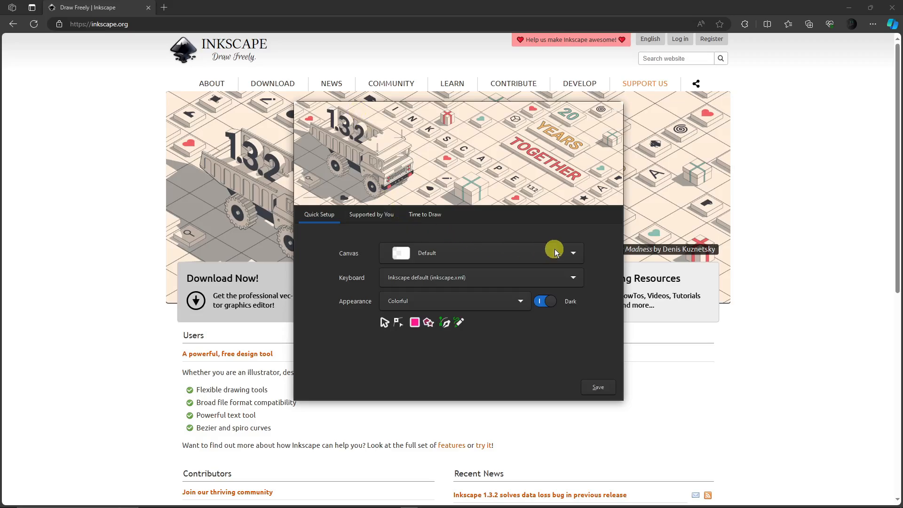
left_click(570, 252)
left_click(570, 252)
left_click(568, 256)
left_click(536, 273)
left_click(540, 261)
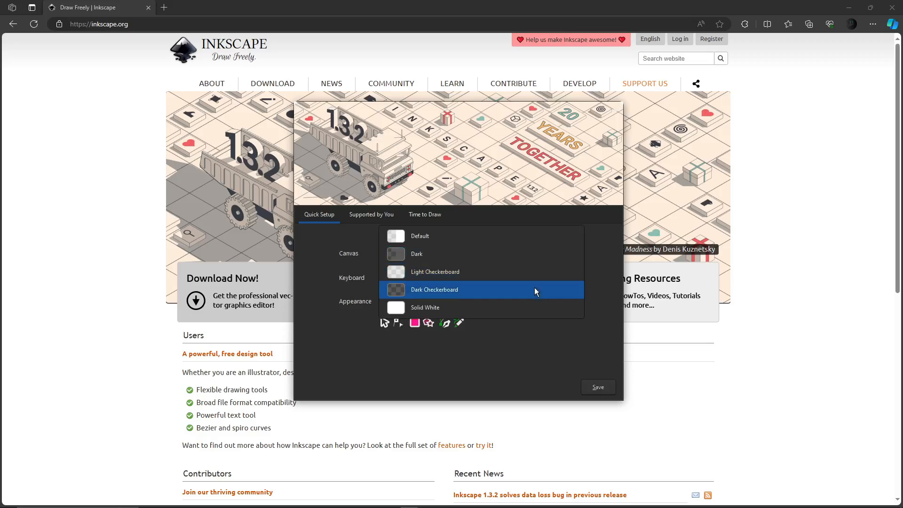
left_click(535, 289)
left_click(540, 260)
left_click(530, 202)
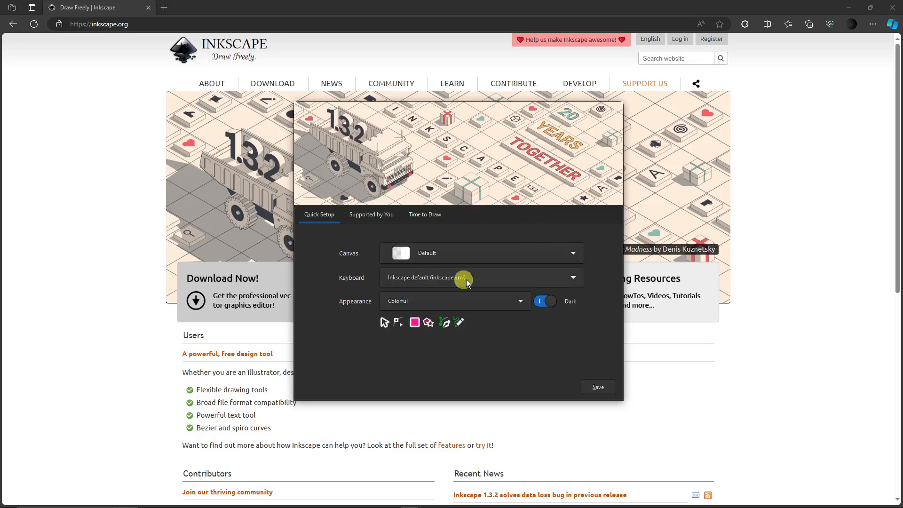
Review the available keyboard shortcut sets and appearance themes in the quick setup without changing them
left_click(569, 281)
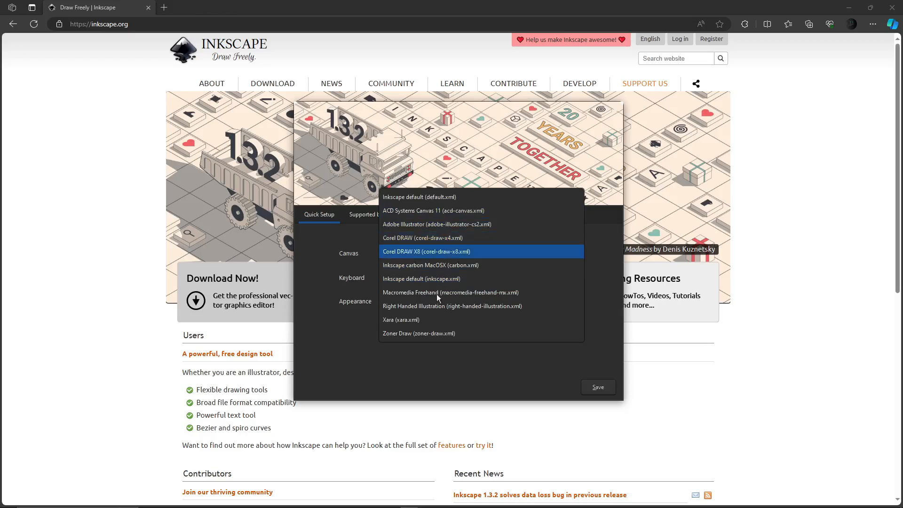
left_click(351, 349)
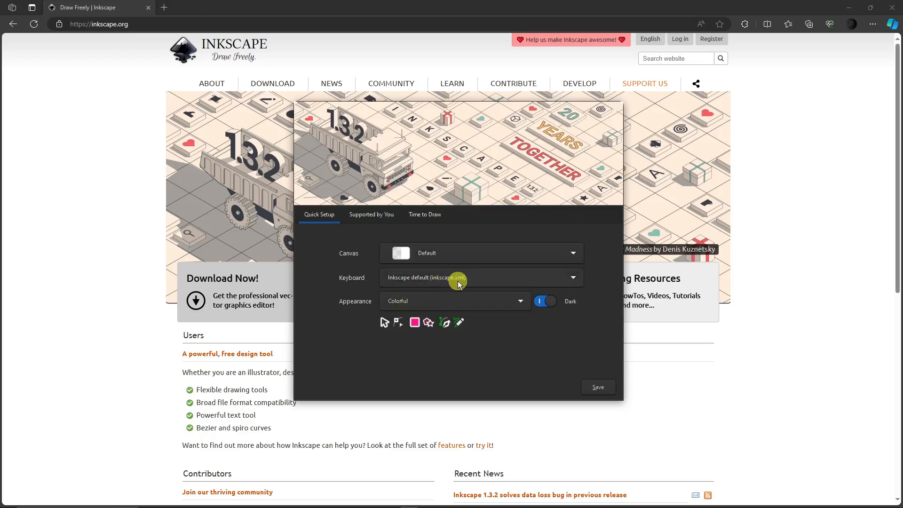
left_click(521, 300)
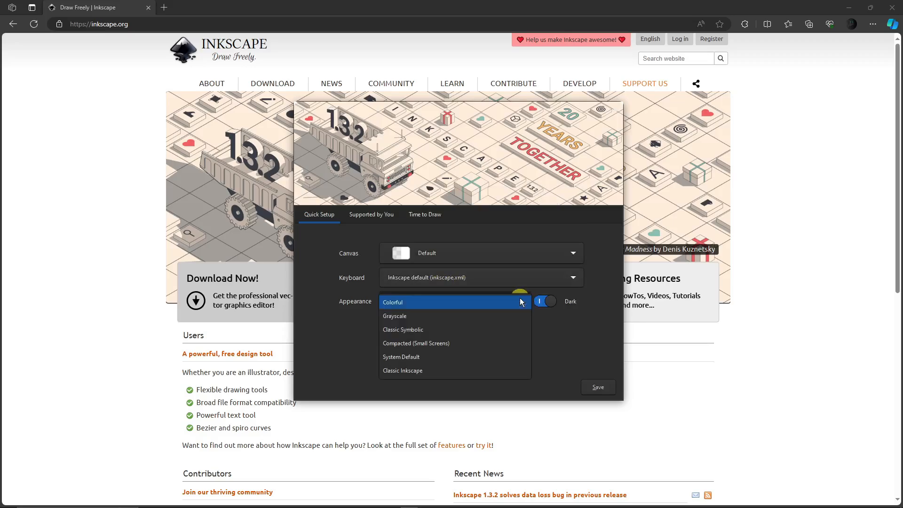
left_click(336, 352)
Try the light appearance in the quick setup and return to the dark one
left_click(549, 301)
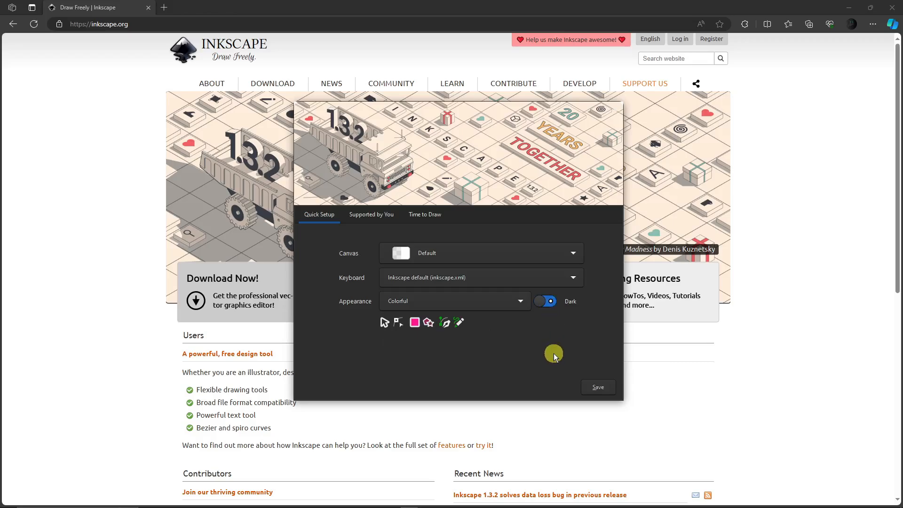
left_click(549, 301)
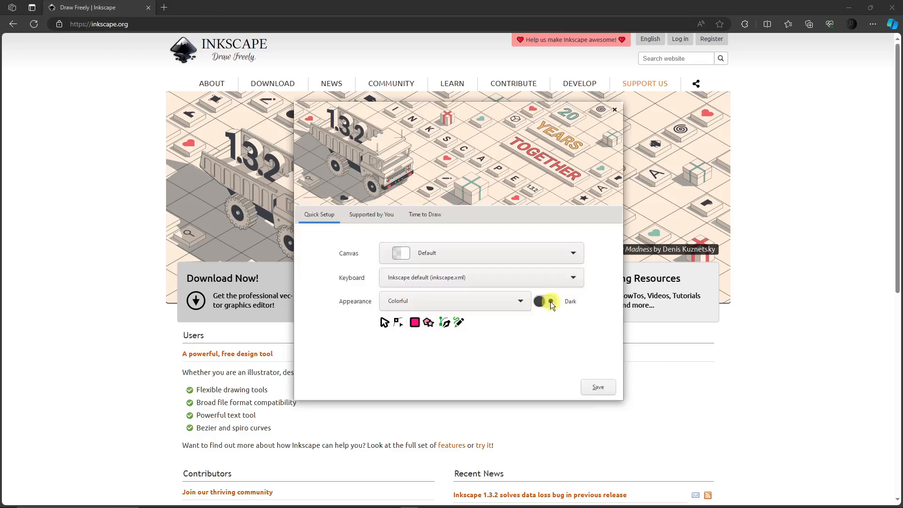
left_click(543, 302)
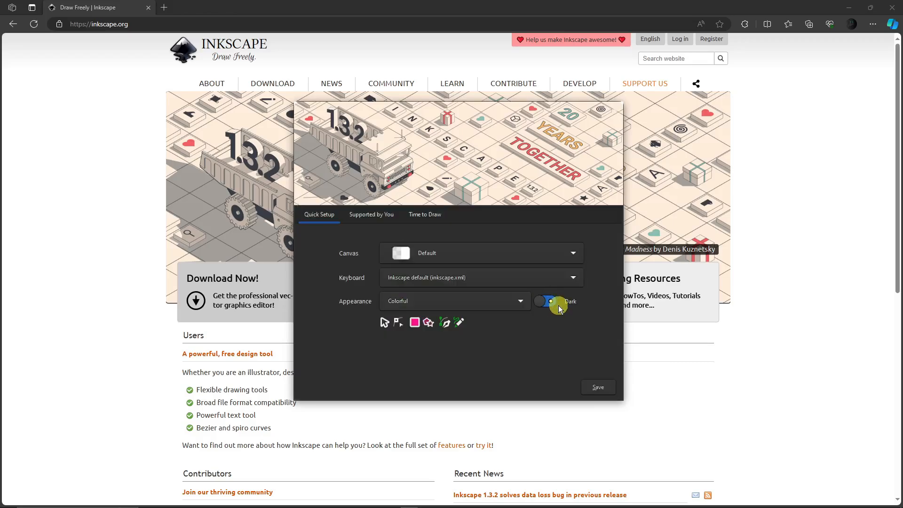
left_click(557, 305)
left_click(550, 304)
Browse the Video and Print document templates and create a new A4 (Landscape) document
left_click(429, 216)
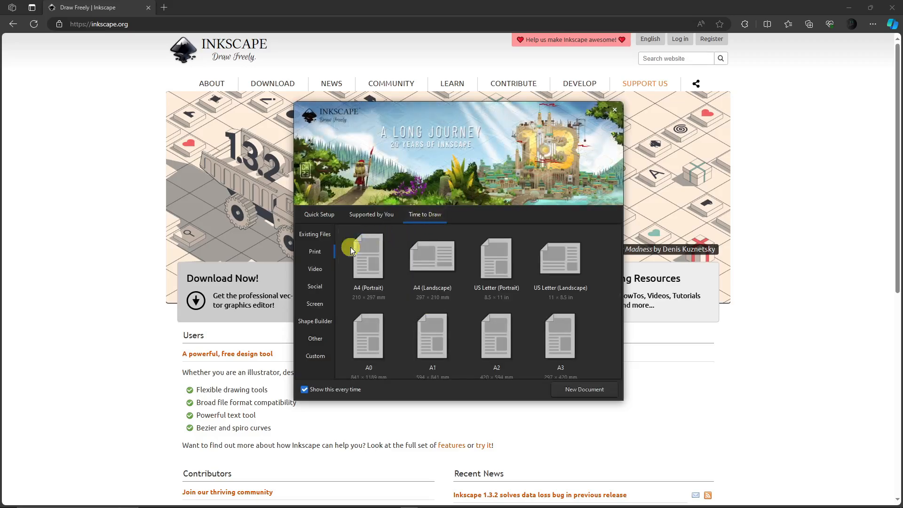
left_click(316, 284)
left_click(316, 268)
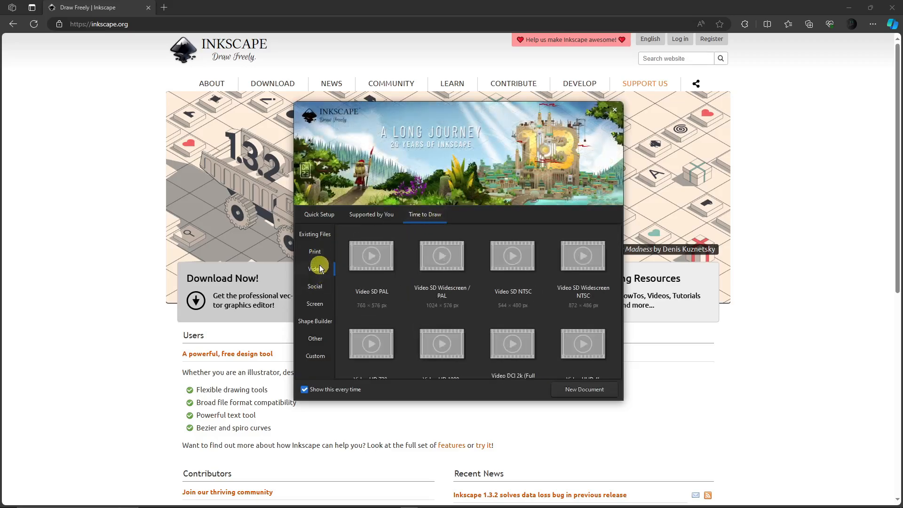
left_click(318, 251)
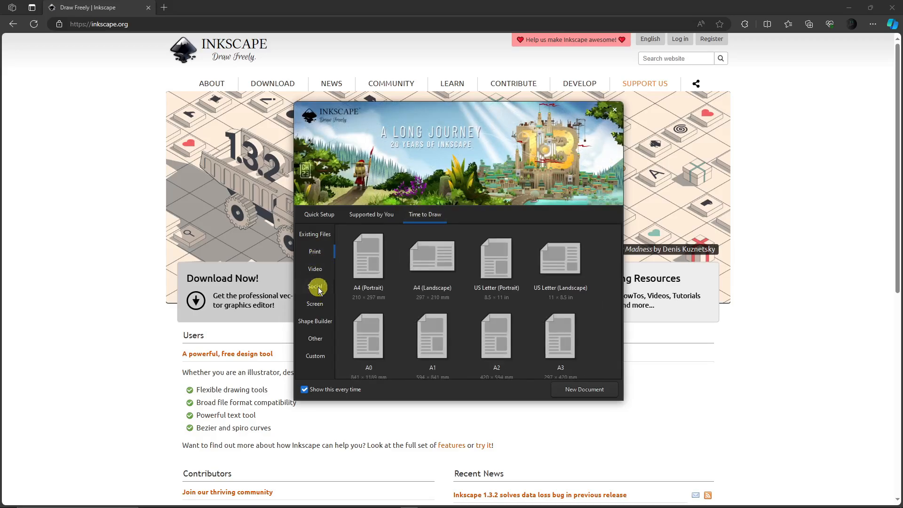
left_click(365, 270)
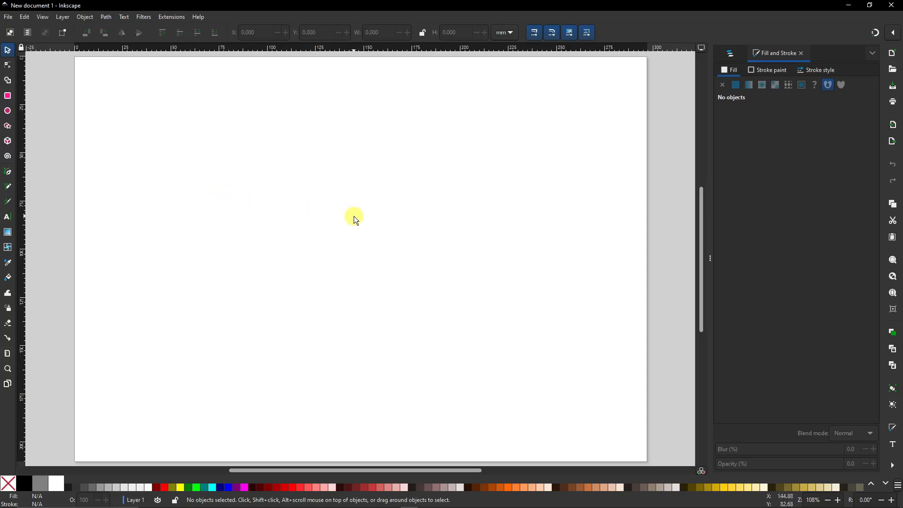
mouse_move(702, 267)
left_mouse_down()
mouse_move(708, 243)
mouse_move(711, 269)
left_mouse_up()
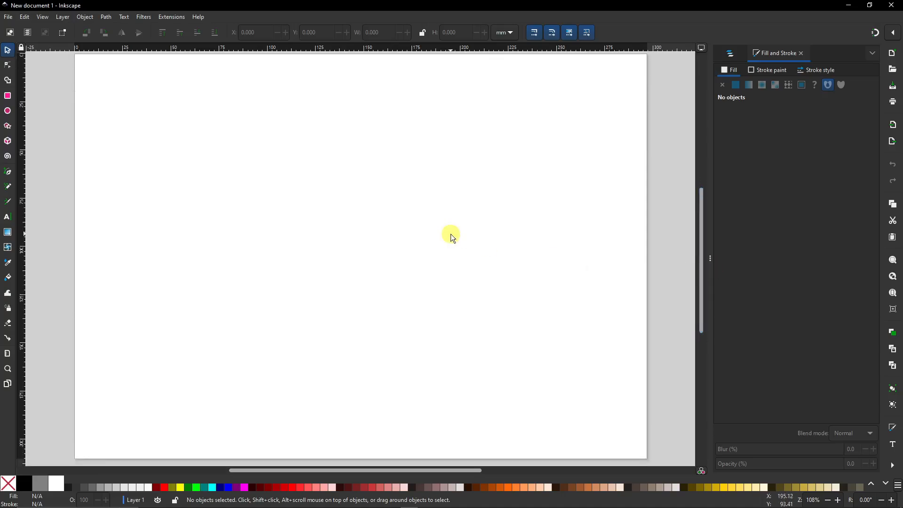
scroll(450, 233, "up", 3)
scroll(450, 234, "down", 3)
scroll(451, 233, "up", 2)
scroll(450, 233, "down", 2)
Draw a rectangle about 106 mm wide and 65 mm high near the page's upper-left corner
left_click(9, 65)
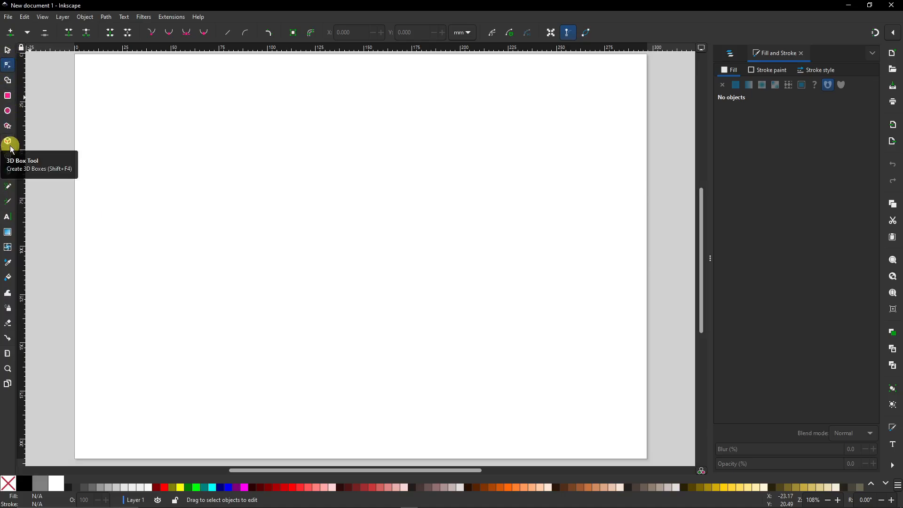
left_click(10, 97)
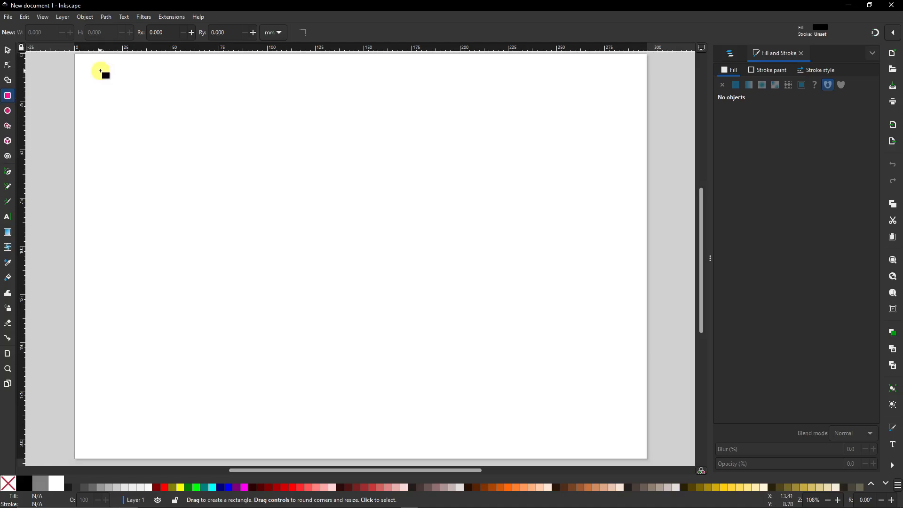
mouse_move(103, 72)
left_mouse_down()
mouse_move(189, 141)
mouse_move(307, 198)
left_mouse_up()
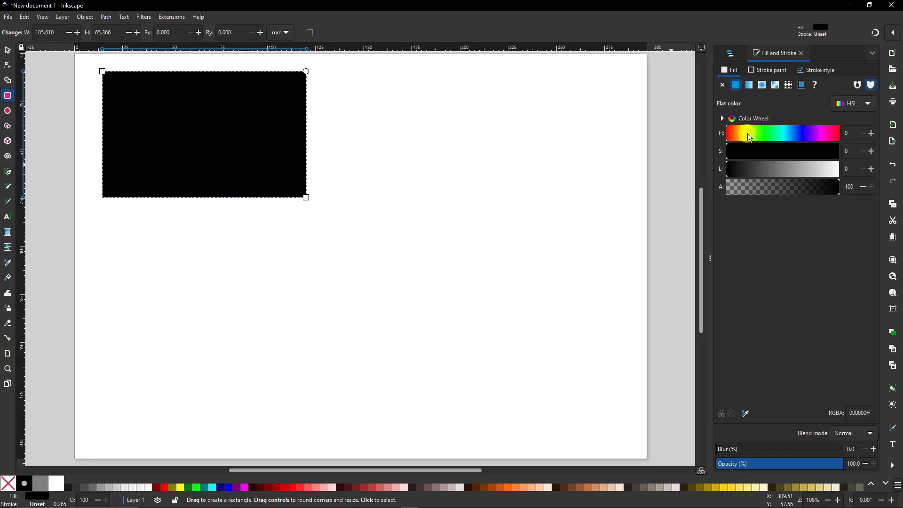
Fill the rectangle with a flat light blue using HSL hue 199, saturation 84 and lightness 73
left_click_drag(803, 133, 815, 134)
left_click_drag(735, 151, 766, 150)
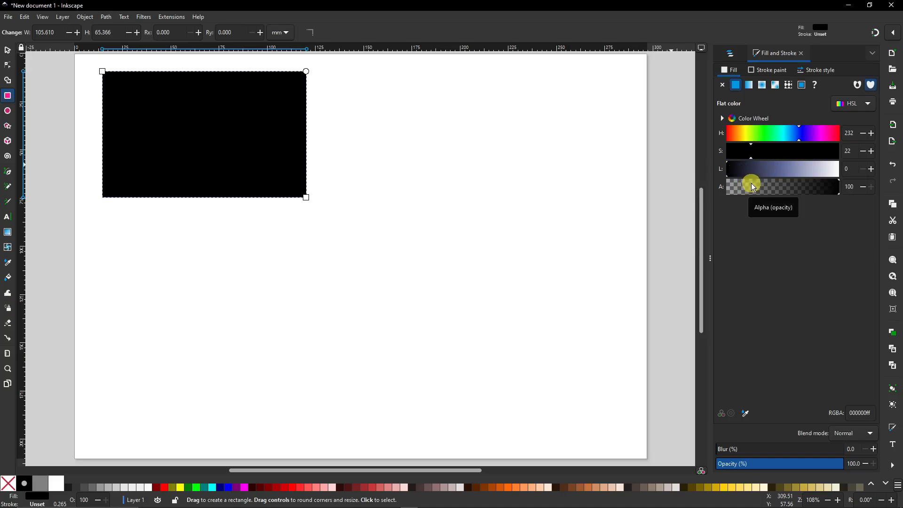
mouse_move(796, 134)
left_mouse_down()
mouse_move(770, 132)
mouse_move(797, 133)
left_mouse_up()
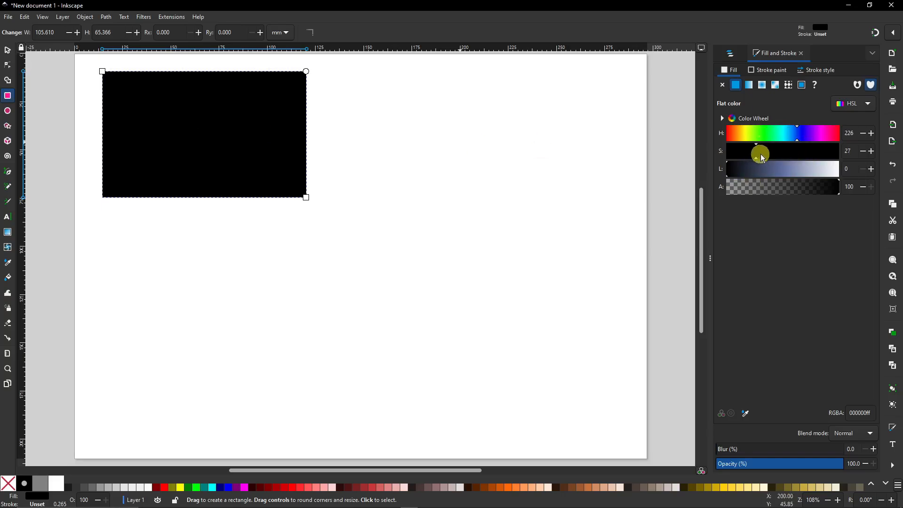
left_click_drag(763, 159, 807, 168)
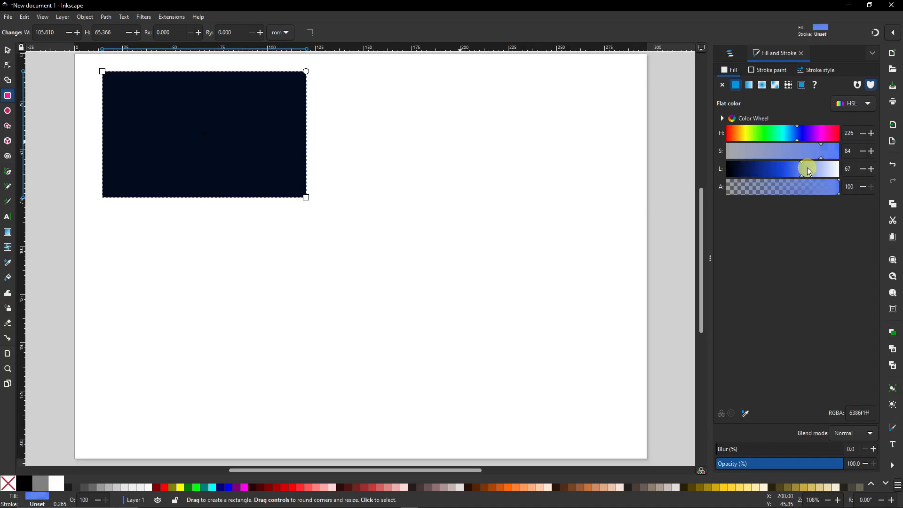
left_click_drag(798, 131, 792, 136)
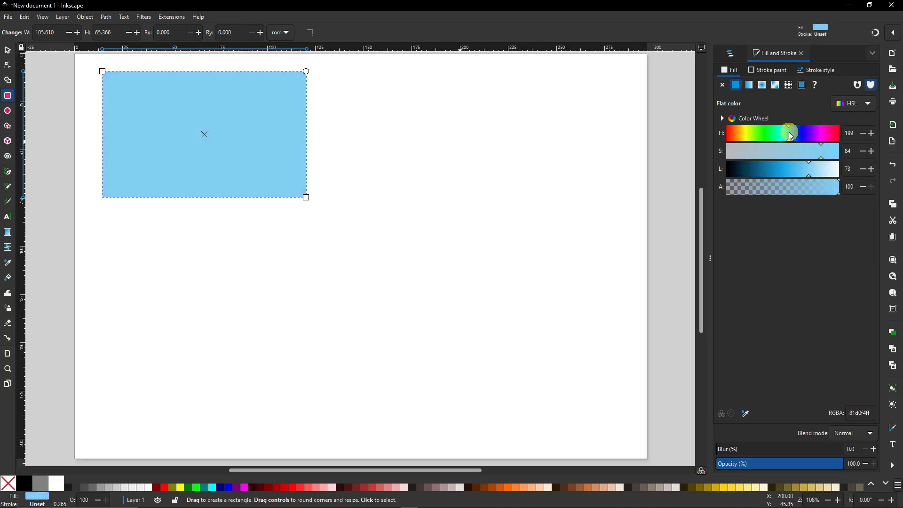
Move the blue rectangle to about X 47 mm, Y 16 mm with the selector tool
left_click(337, 186)
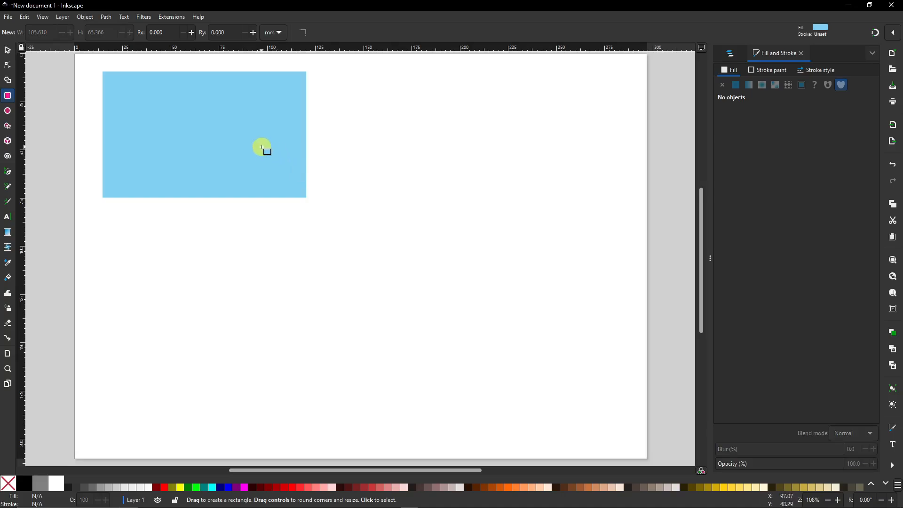
left_click(7, 50)
left_click_drag(195, 143, 251, 136)
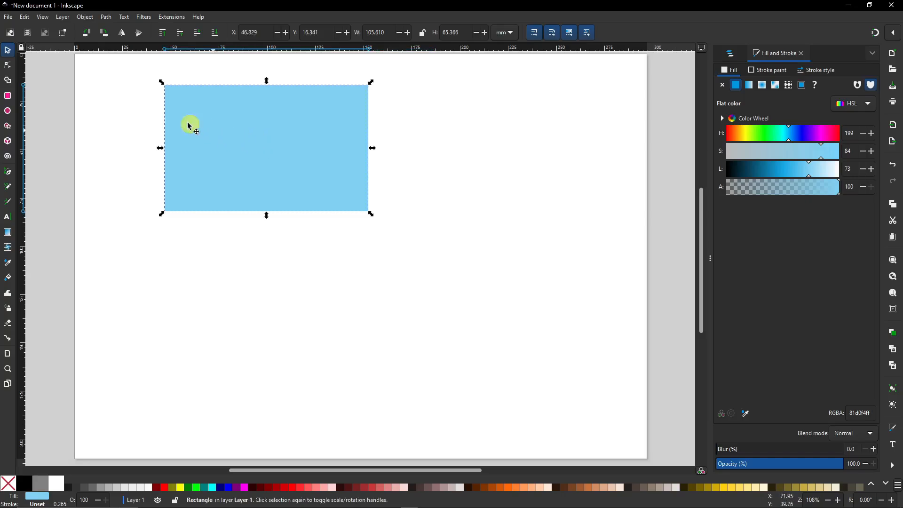
Enlarge the rectangle with the Node tool by pulling its upper-left corner outward to about X 37 mm, Y 12 mm
left_click(8, 69)
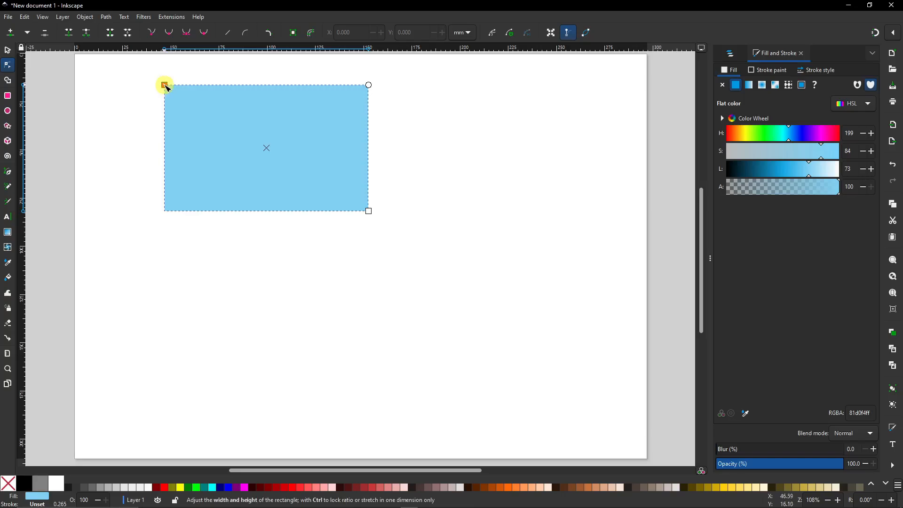
left_click_drag(167, 87, 164, 91)
key("Escape")
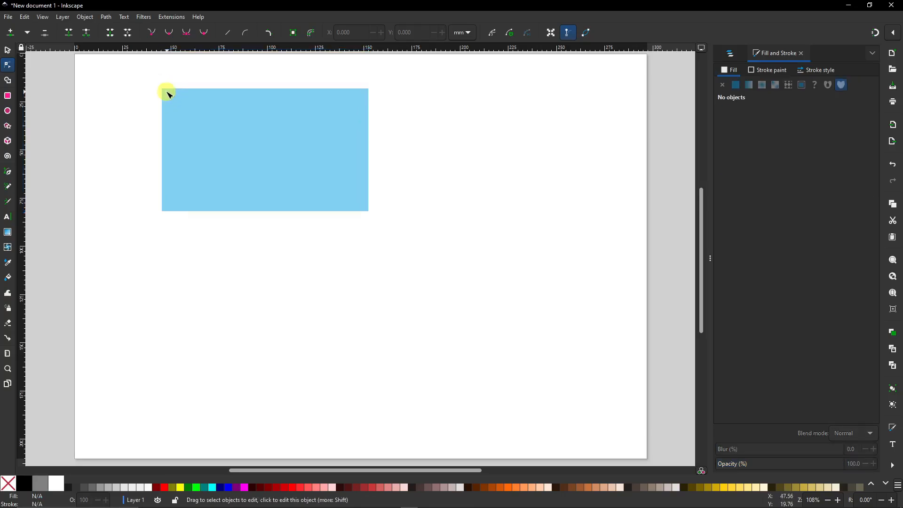
left_click(172, 98)
left_click(161, 88)
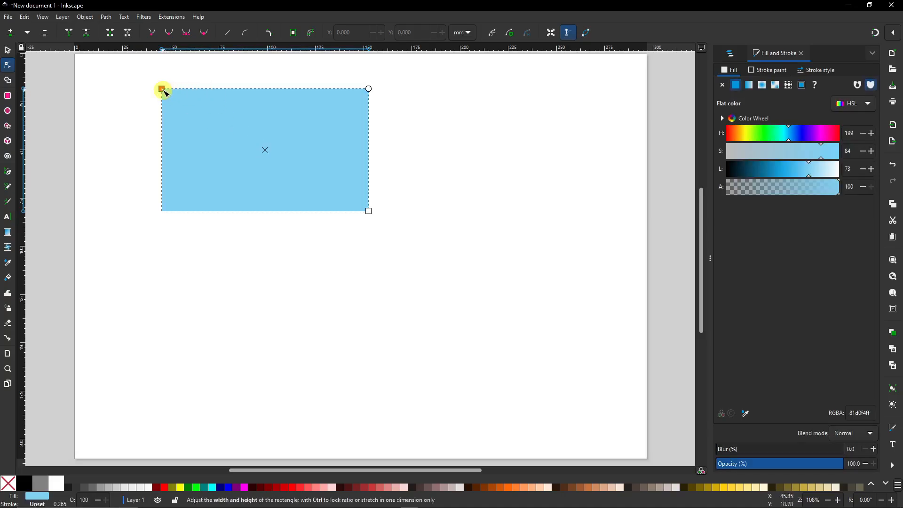
mouse_move(166, 92)
left_mouse_down()
mouse_move(146, 75)
mouse_move(164, 109)
left_mouse_up()
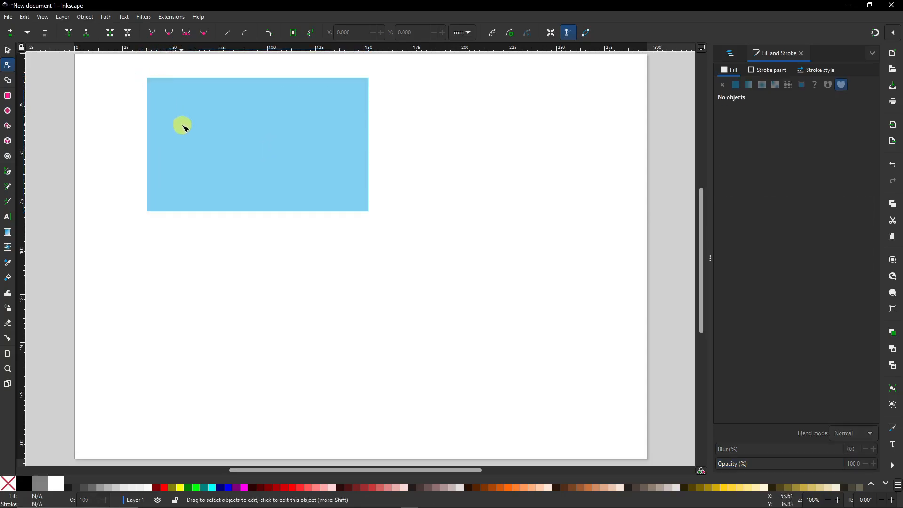
Select the rectangle and examine its stroke style settings, including the units offered for the stroke width
left_click(182, 125)
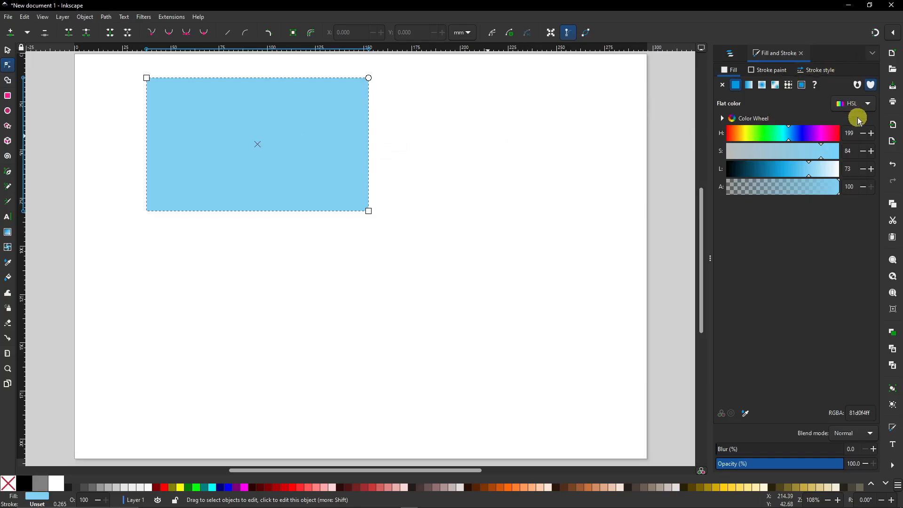
left_click(824, 74)
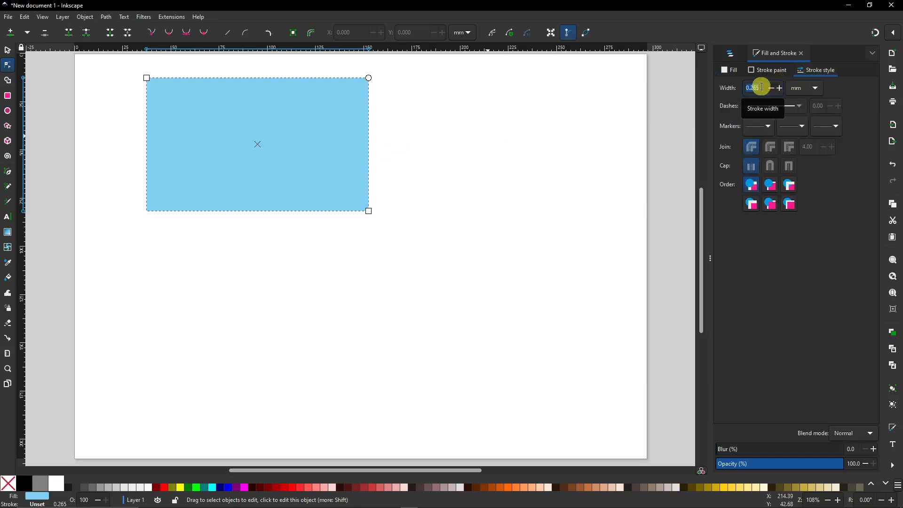
left_click(814, 89)
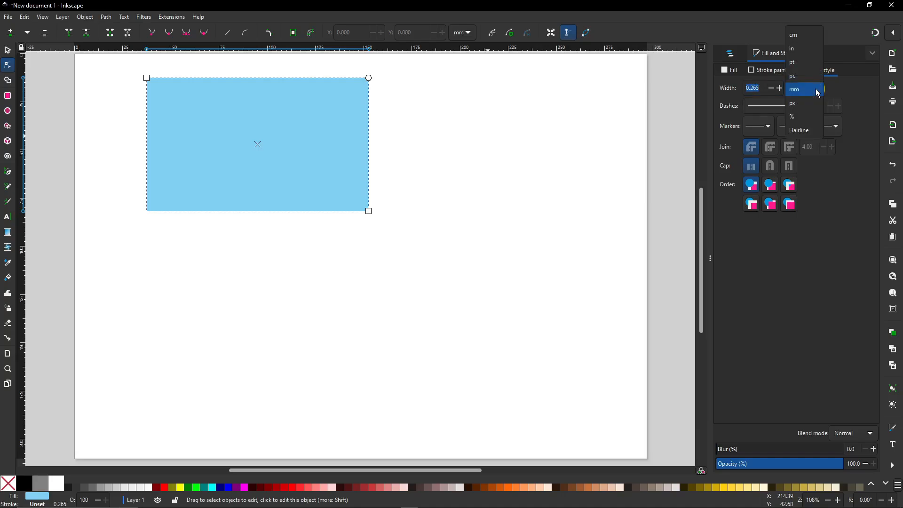
left_click(876, 92)
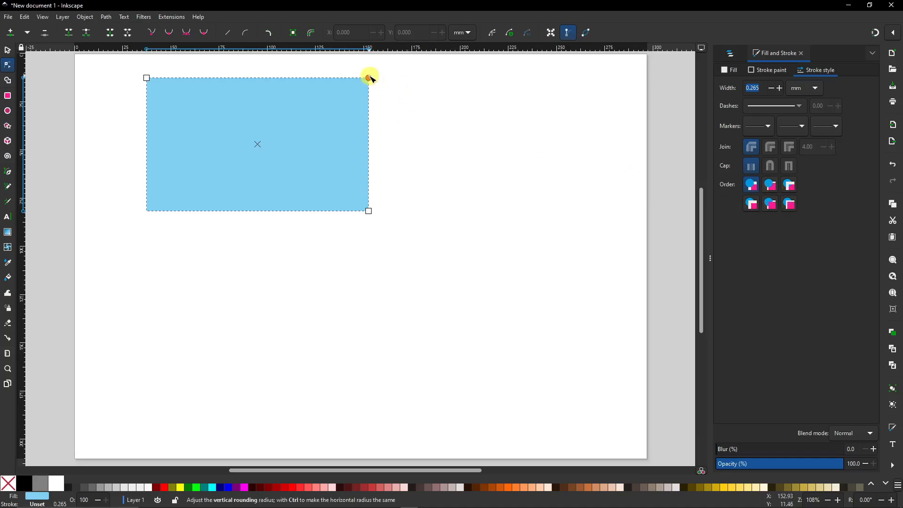
Try rounding the rectangle's corners from its upper-right corner
mouse_move(367, 85)
left_mouse_down()
mouse_move(355, 165)
mouse_move(371, 83)
mouse_move(350, 159)
mouse_move(356, 74)
left_mouse_up()
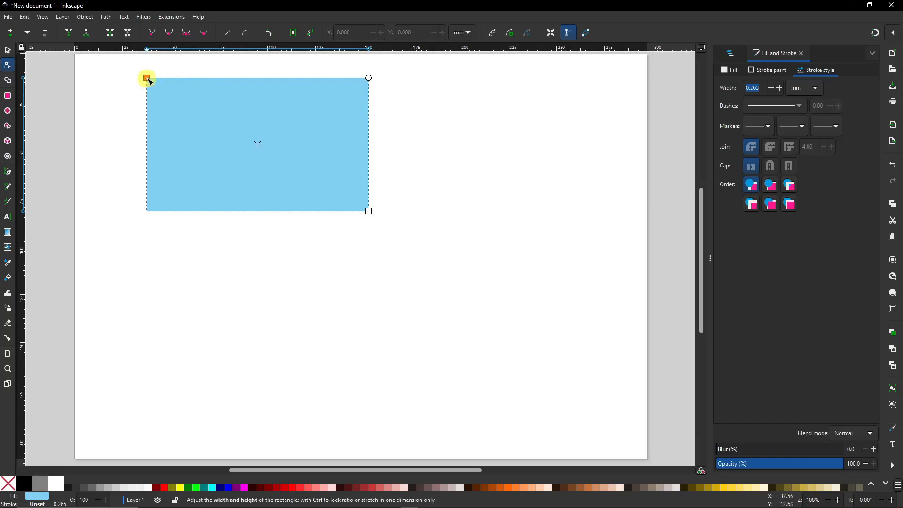
Pull the rectangle's upper-left corner inward to about X 47 mm, Y 19 mm, and try rounding its upper-right corner
mouse_move(148, 81)
left_mouse_down()
mouse_move(238, 131)
mouse_move(149, 83)
mouse_move(164, 90)
left_mouse_up()
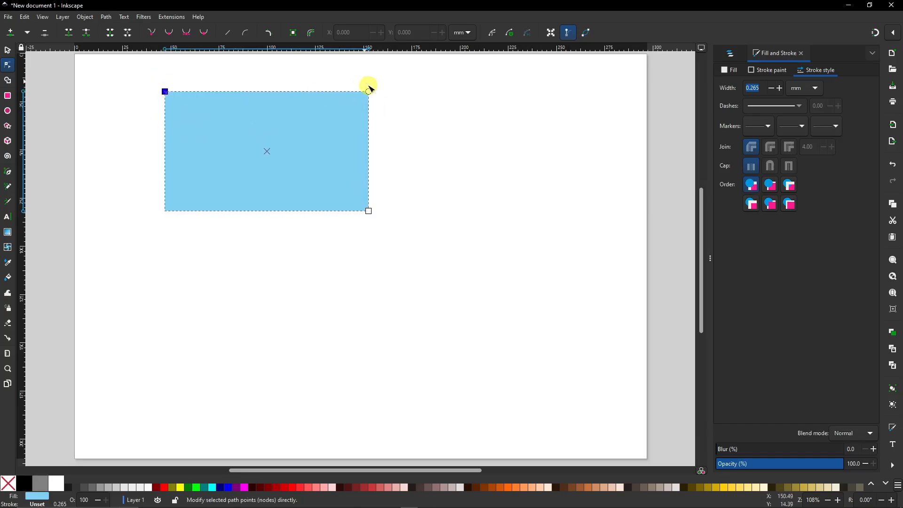
mouse_move(369, 90)
left_mouse_down()
mouse_move(350, 162)
mouse_move(353, 87)
mouse_move(370, 98)
left_mouse_up()
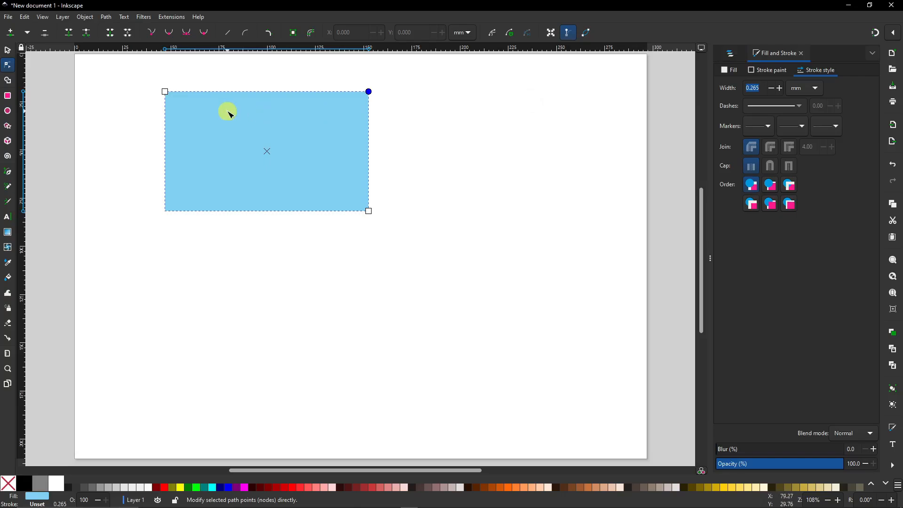
Draw a five-pointed star about 118 mm wide and 122 mm high and move it to about X 165 mm, Y 5 mm
left_click(8, 112)
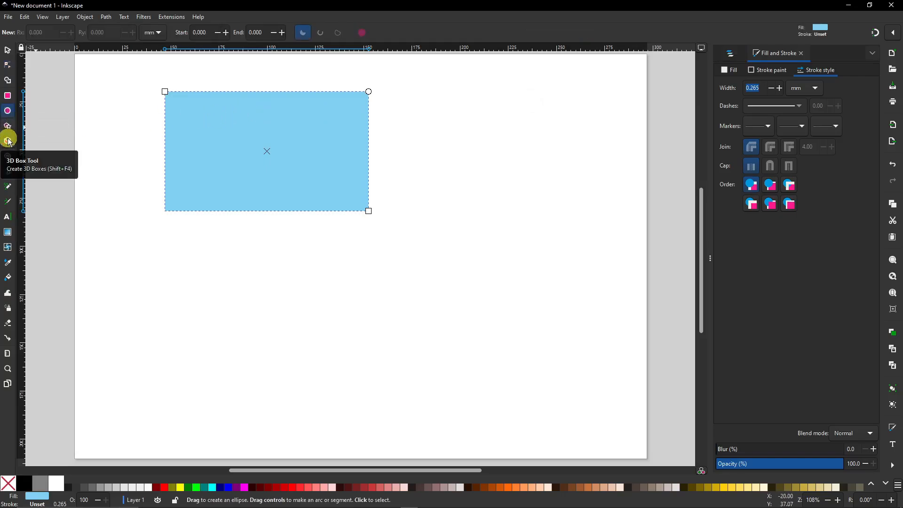
left_click(8, 126)
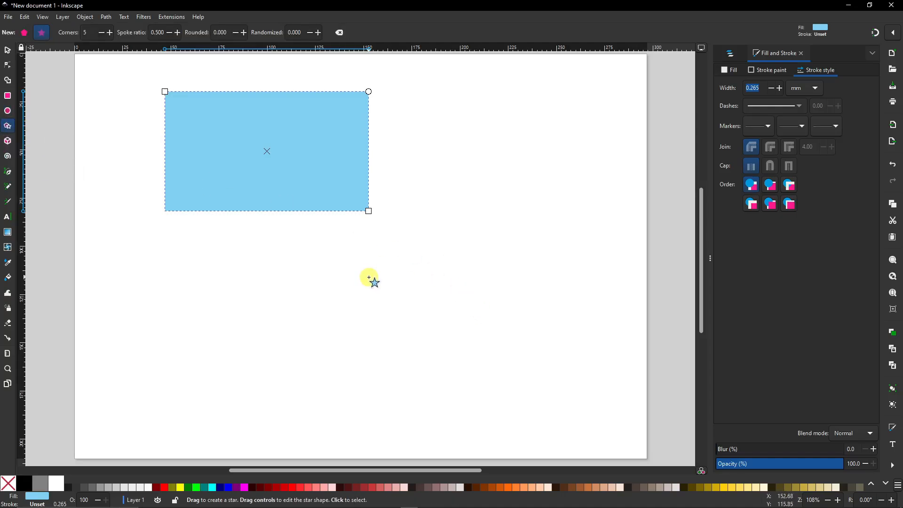
left_click(371, 281)
left_click_drag(372, 258, 492, 259)
left_click(8, 52)
left_click_drag(403, 248, 529, 175)
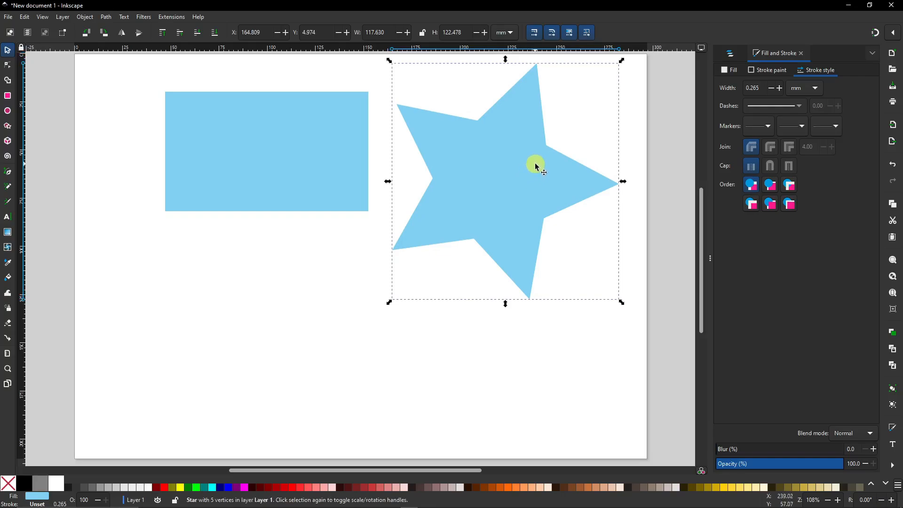
Recolour the star's flat fill to salmon red by setting its hue to 9, and deselect it
left_click(772, 70)
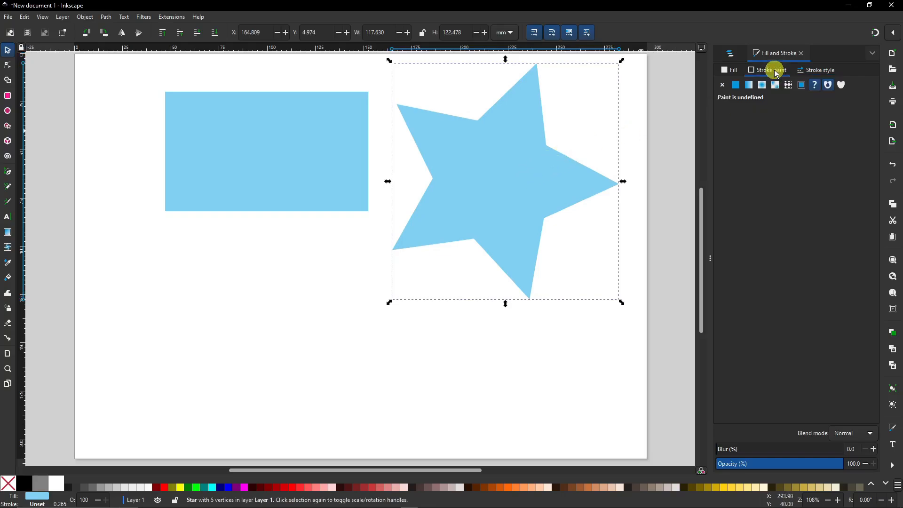
left_click(509, 154)
left_click(737, 86)
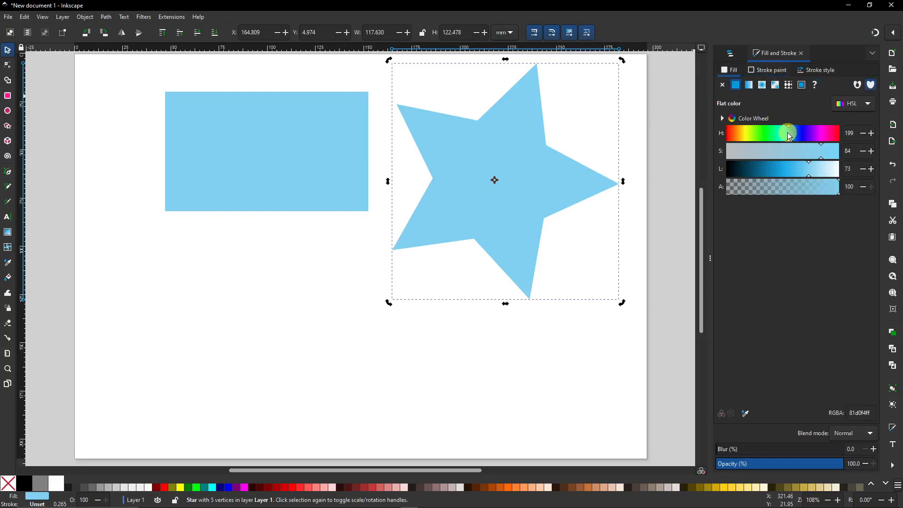
left_click_drag(763, 133, 717, 139)
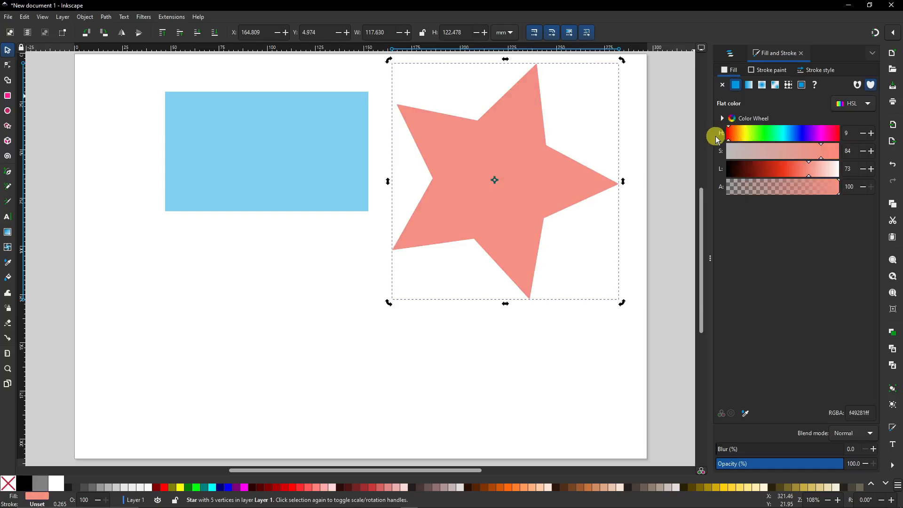
left_click(164, 250)
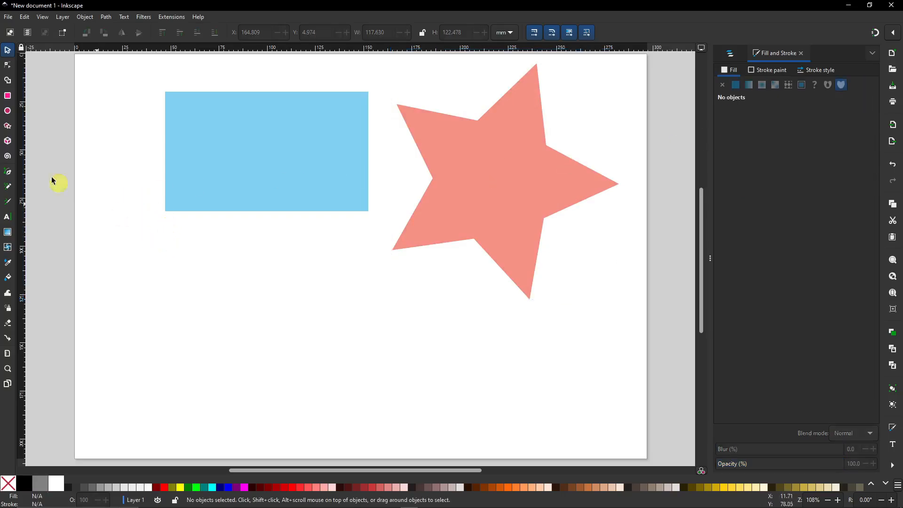
Draw a closed five-sided shape about 71 mm wide and 32 mm high with the Pen tool below the rectangle
left_click(8, 173)
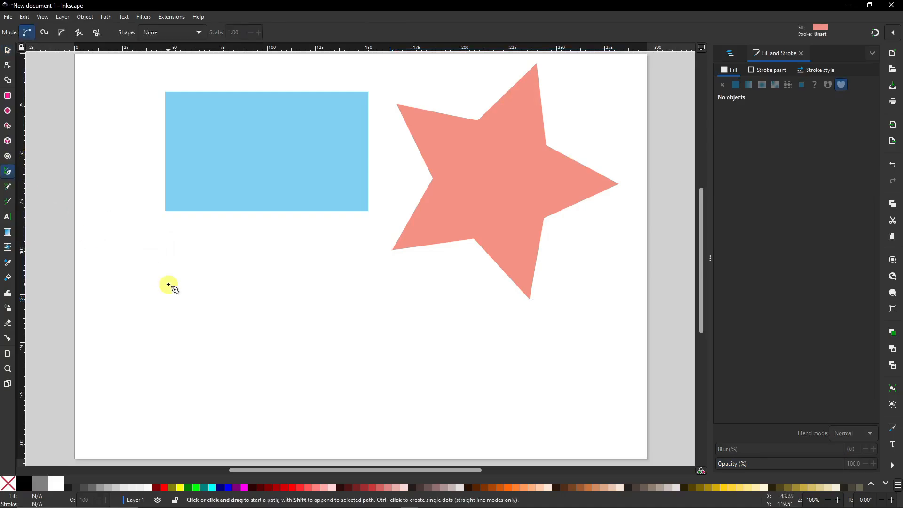
left_click(152, 313)
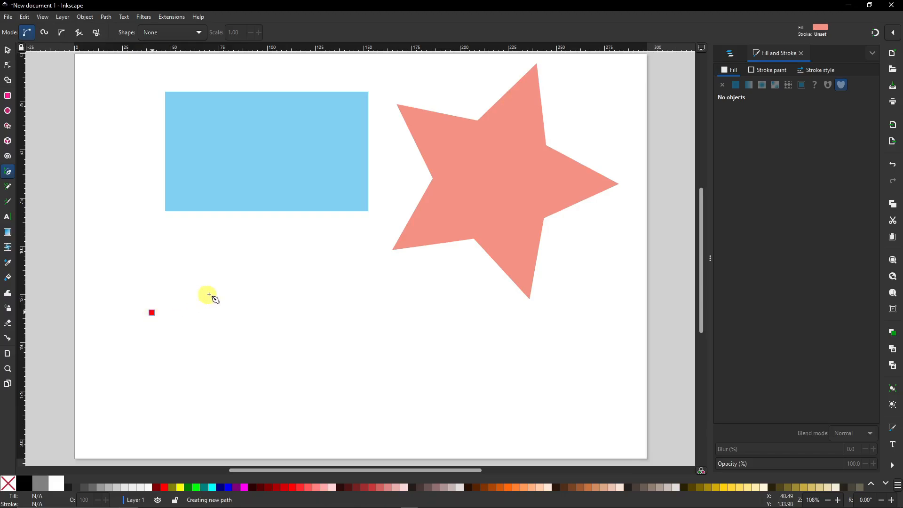
left_click(267, 283)
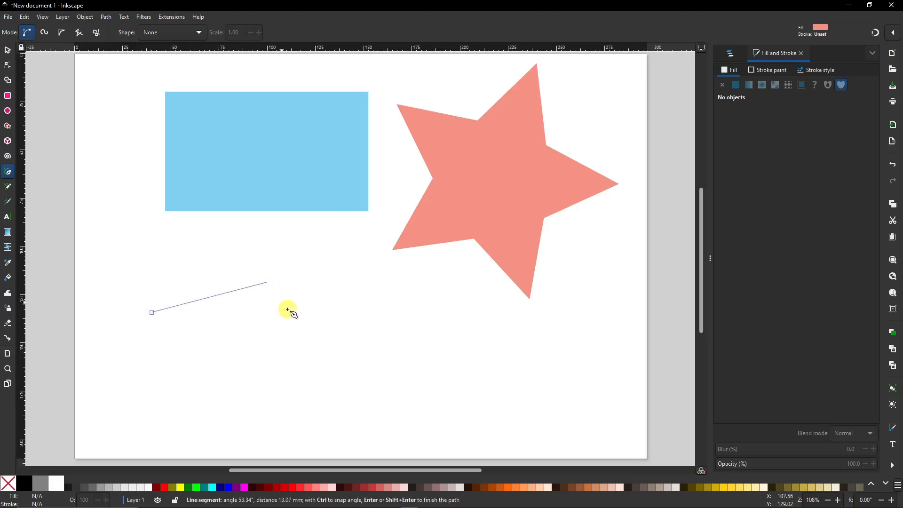
left_click(289, 311)
left_click(285, 344)
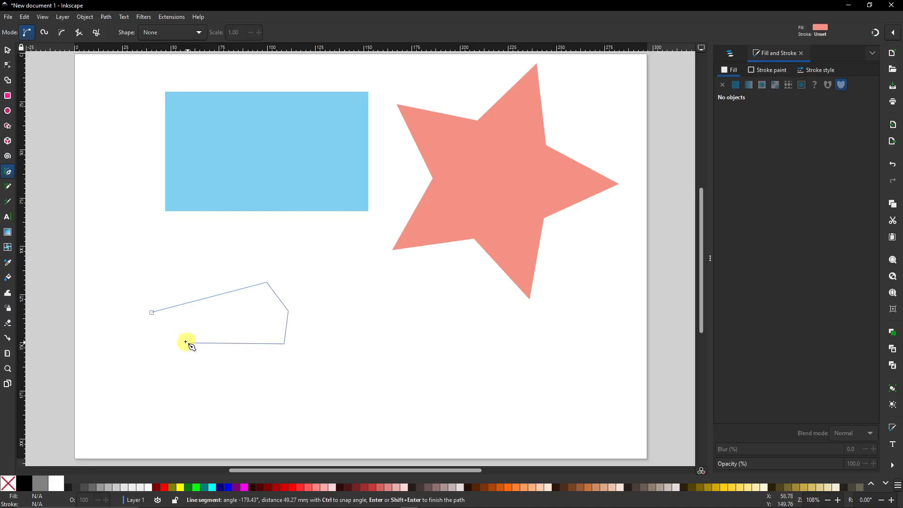
left_click(151, 313)
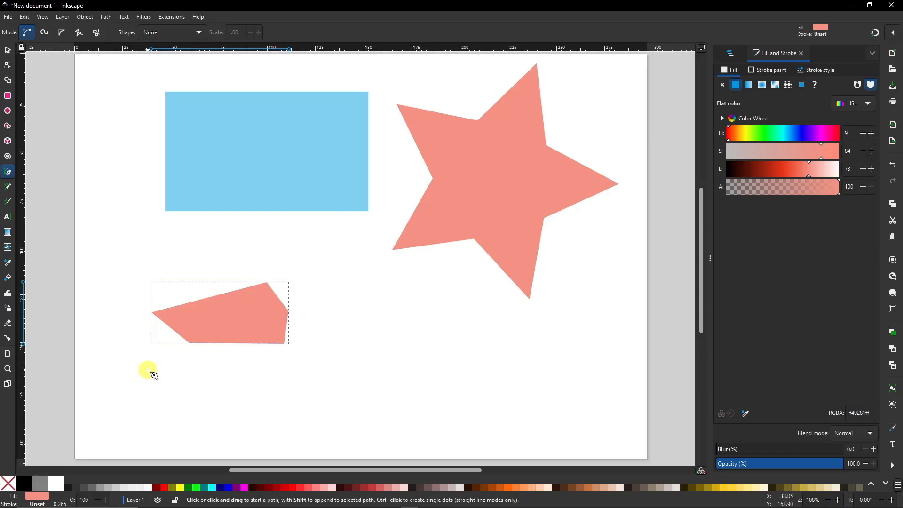
left_click(379, 341)
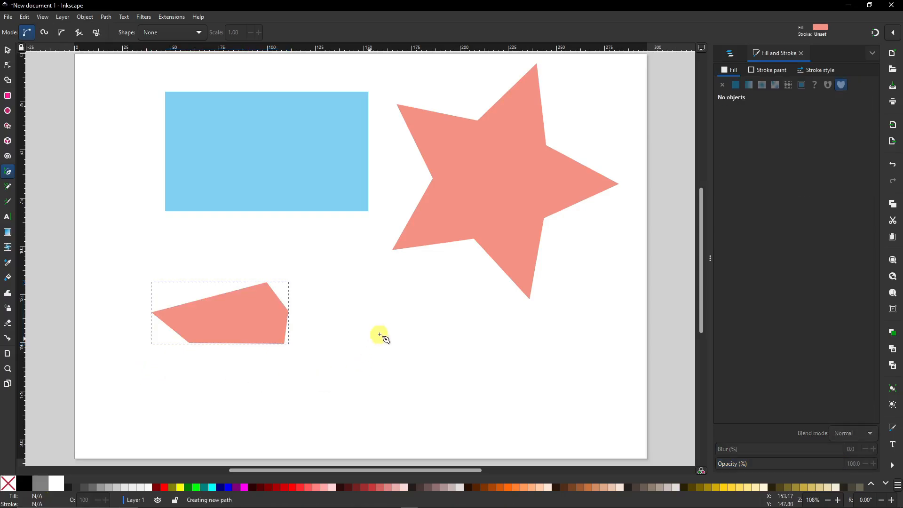
left_click(451, 328)
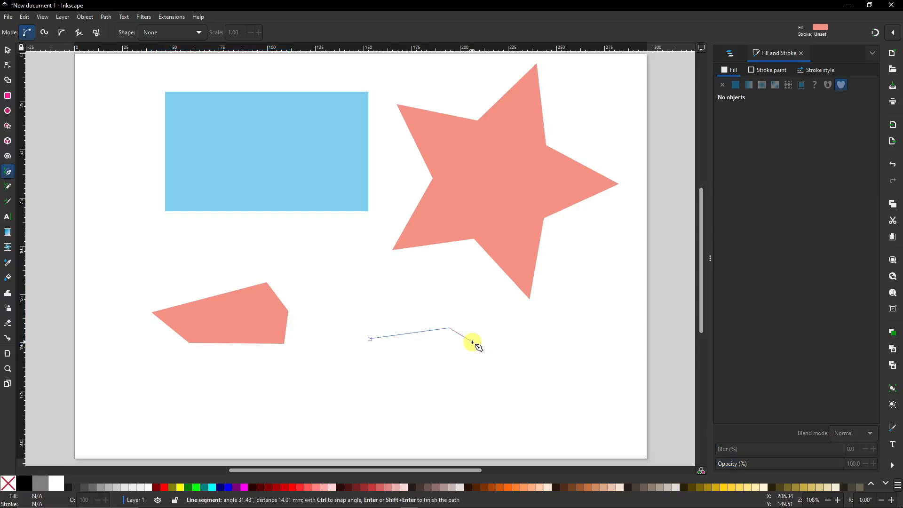
left_click(472, 342)
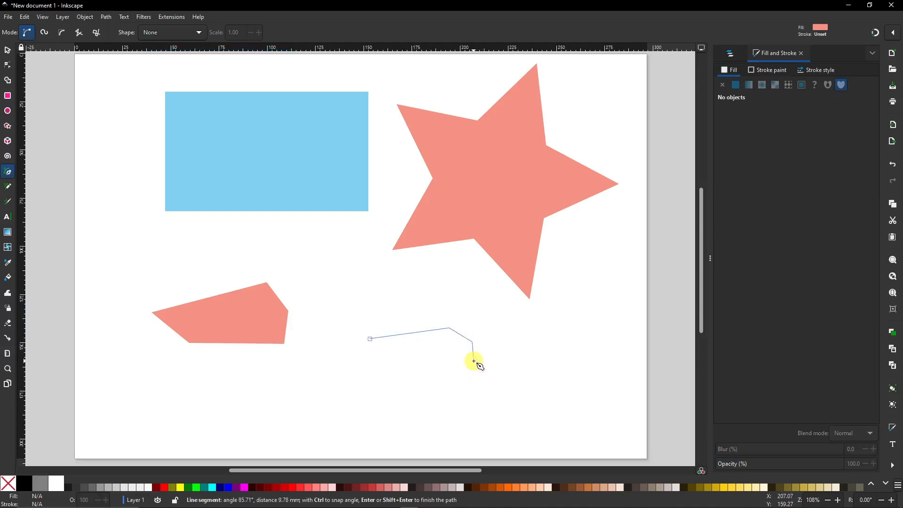
key("Escape")
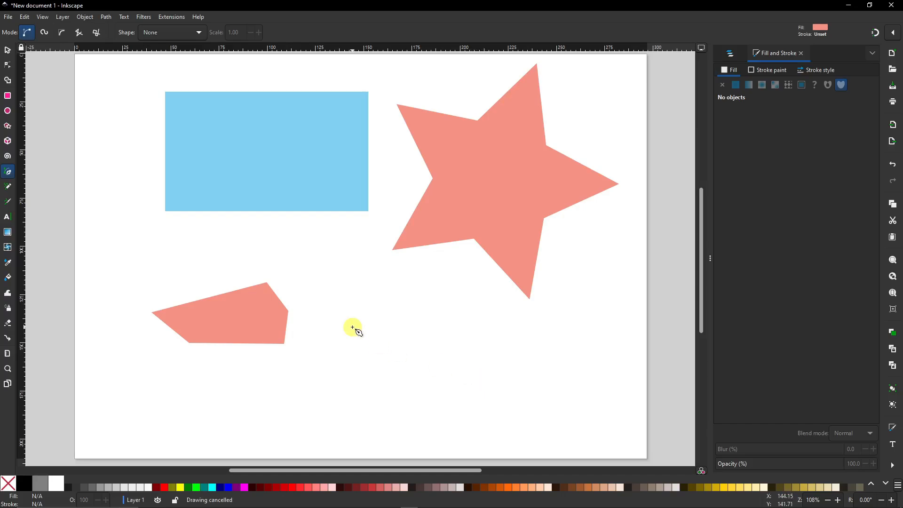
Draw a closed wavy shape about 85 mm wide below the star and a heart about 44 mm wide beside it with the Pencil tool
left_click(10, 186)
mouse_move(326, 368)
left_mouse_down()
mouse_move(335, 350)
mouse_move(368, 334)
mouse_move(406, 375)
mouse_move(437, 344)
mouse_move(475, 334)
mouse_move(489, 354)
left_mouse_up()
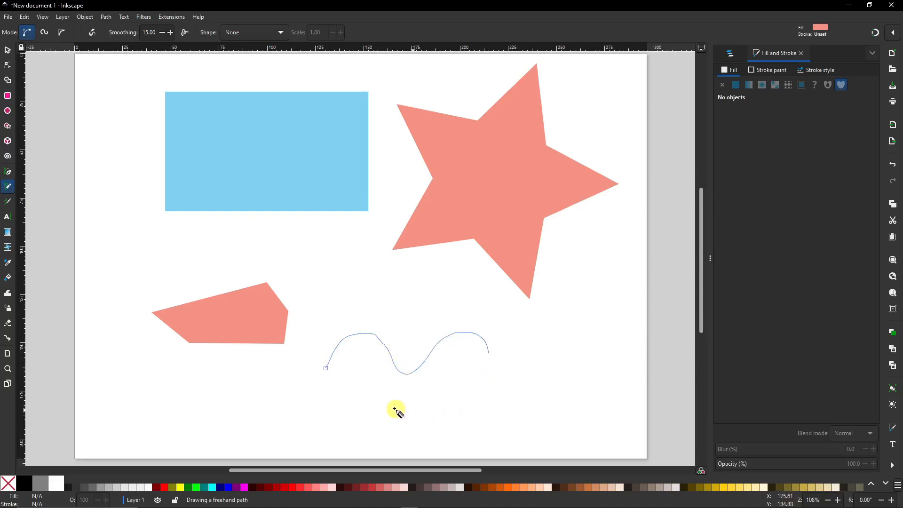
mouse_move(395, 410)
left_mouse_down()
mouse_move(344, 399)
mouse_move(326, 368)
left_mouse_up()
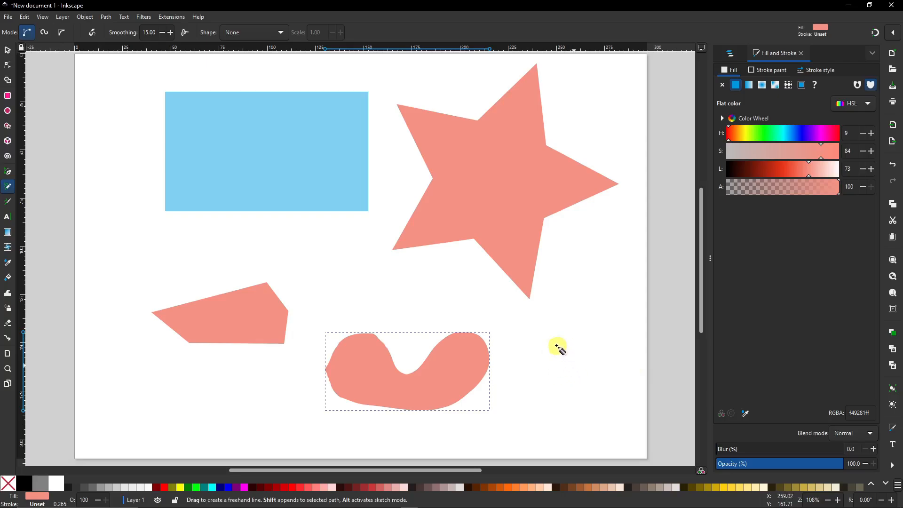
mouse_move(557, 346)
left_mouse_down()
mouse_move(538, 387)
mouse_move(561, 433)
mouse_move(605, 392)
mouse_move(614, 347)
mouse_move(573, 366)
left_mouse_up()
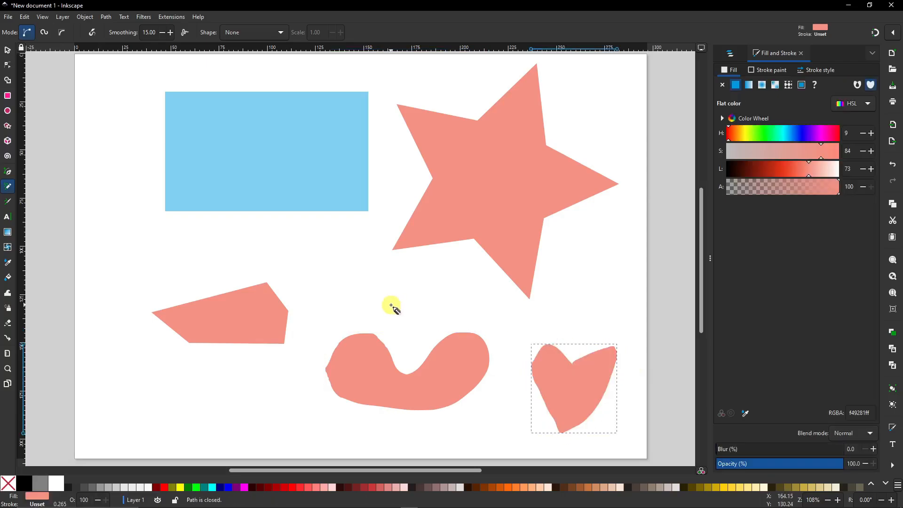
Add the text "HELLO!" below the rectangle near the page's left edge and set its fill to black
left_click(7, 217)
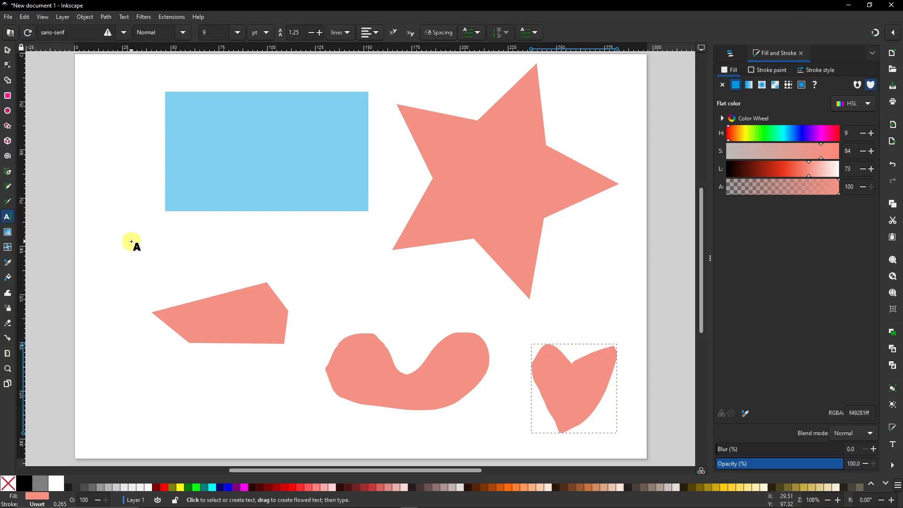
left_click(131, 242)
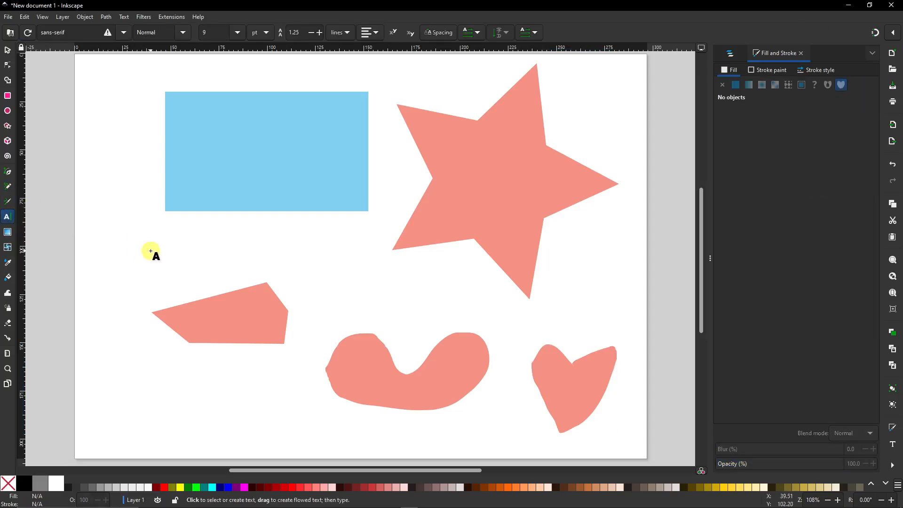
type("HELLO")
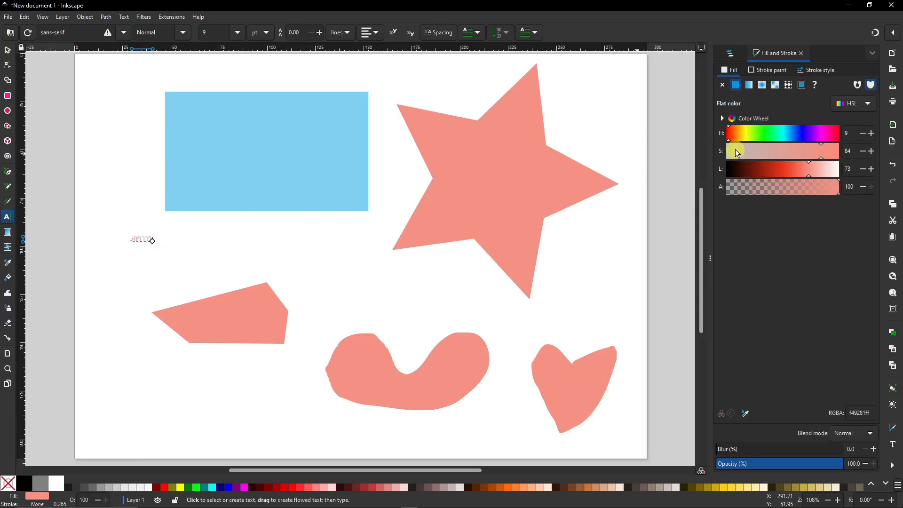
left_click_drag(810, 168, 728, 169)
Finish the text editing and move "HELLO!" horizontally to about X 52 mm with the selector tool
scroll(191, 247, "up", 2)
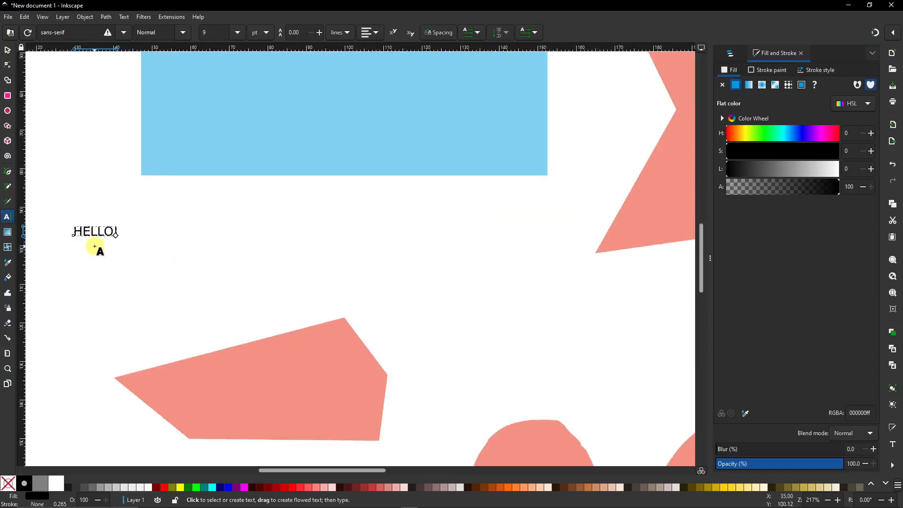
left_click(115, 262)
key("Escape")
key("s")
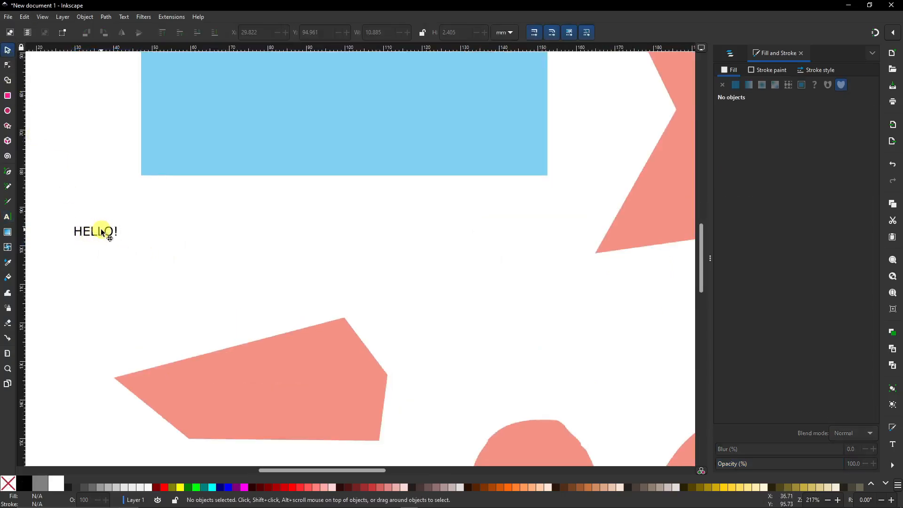
left_click_drag(103, 230, 187, 230)
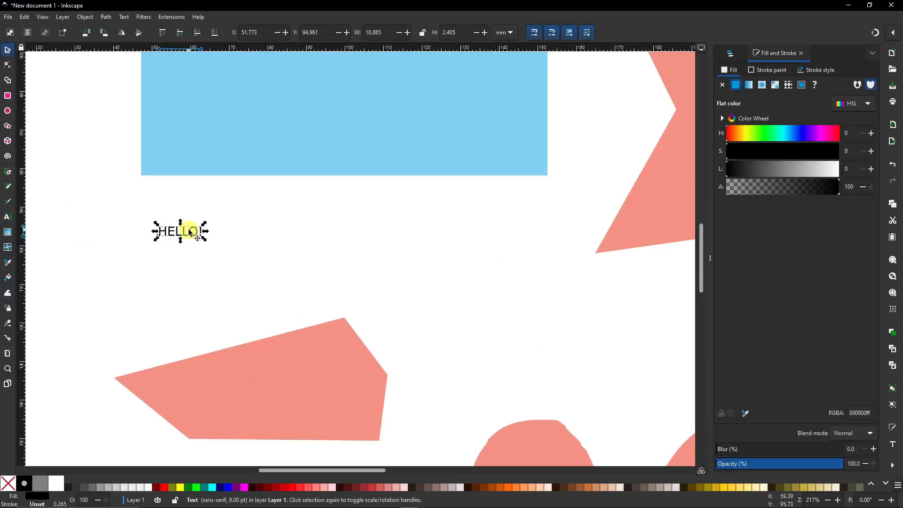
View the text's stroke style settings and scale "HELLO!" to about 28 mm wide and 14 mm high
left_click(187, 231)
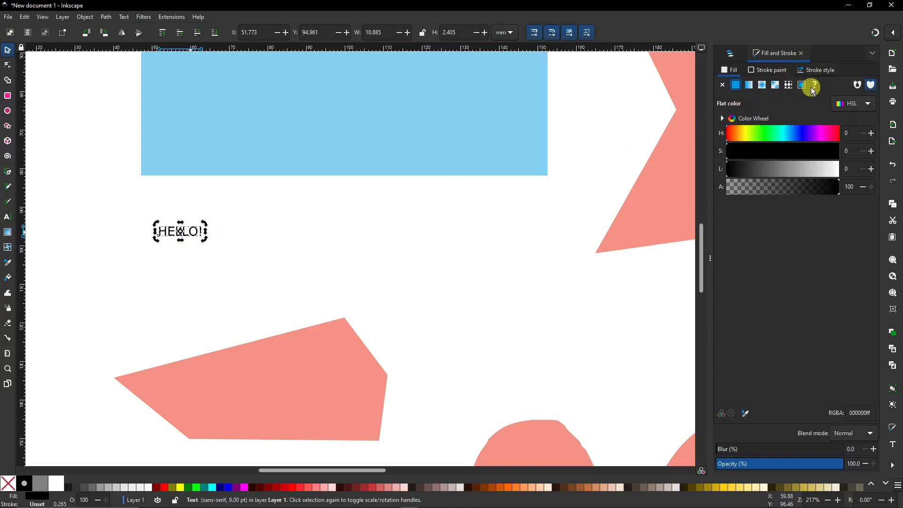
left_click(813, 69)
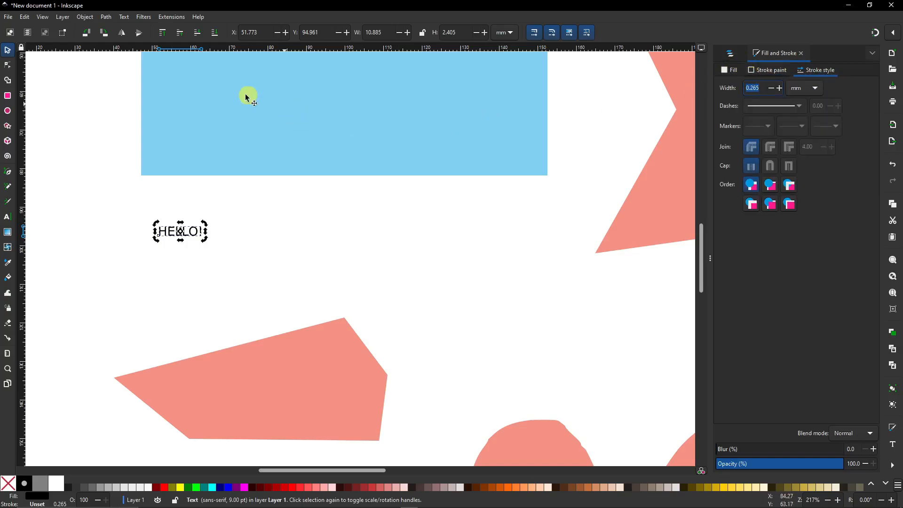
left_click(175, 236)
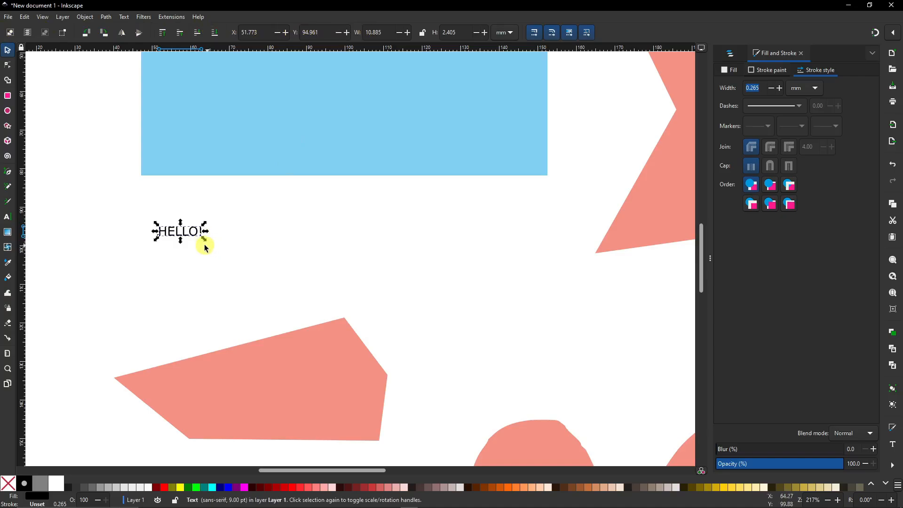
left_click_drag(205, 240, 273, 282)
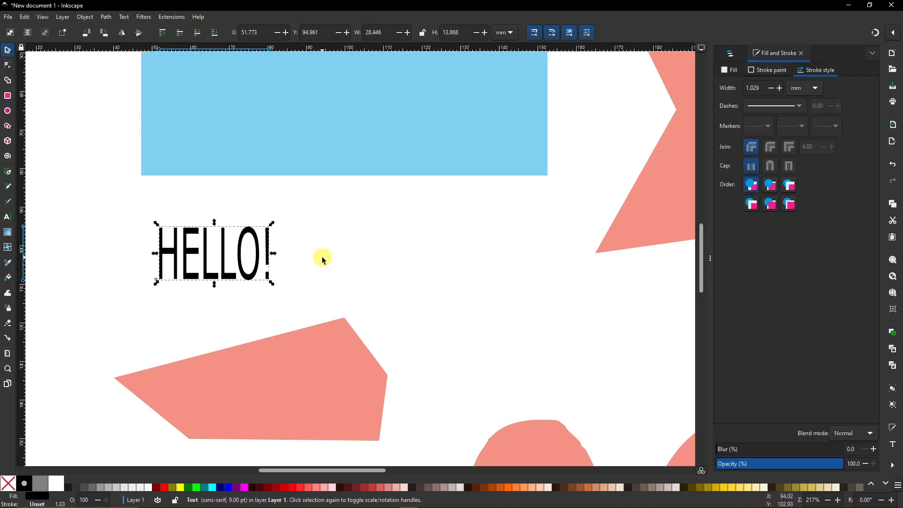
Try the Agency FB family for the "HELLO!" text in the Text and Font settings and check the available font sizes
left_click(235, 248)
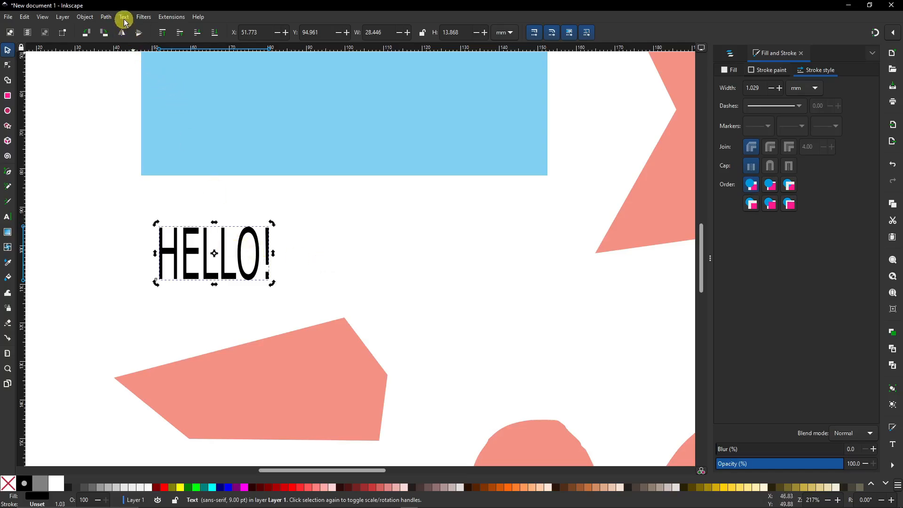
left_click(125, 22)
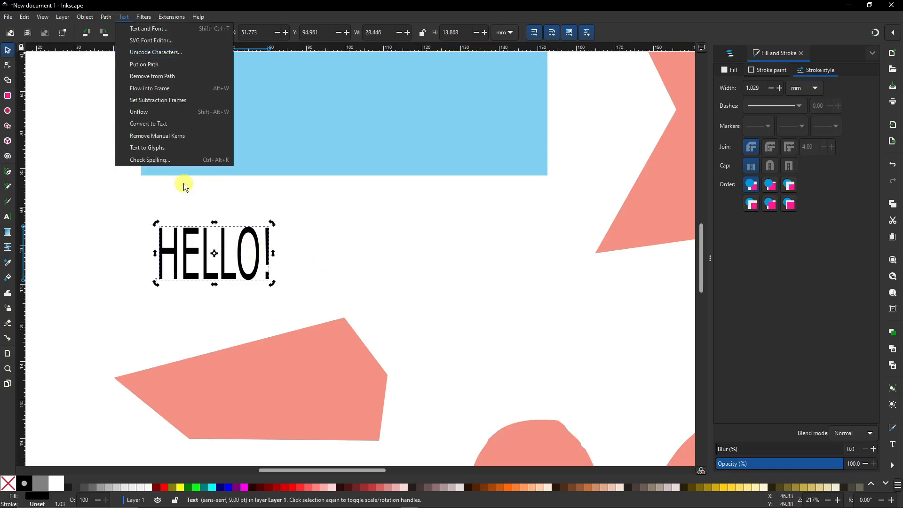
left_click(134, 29)
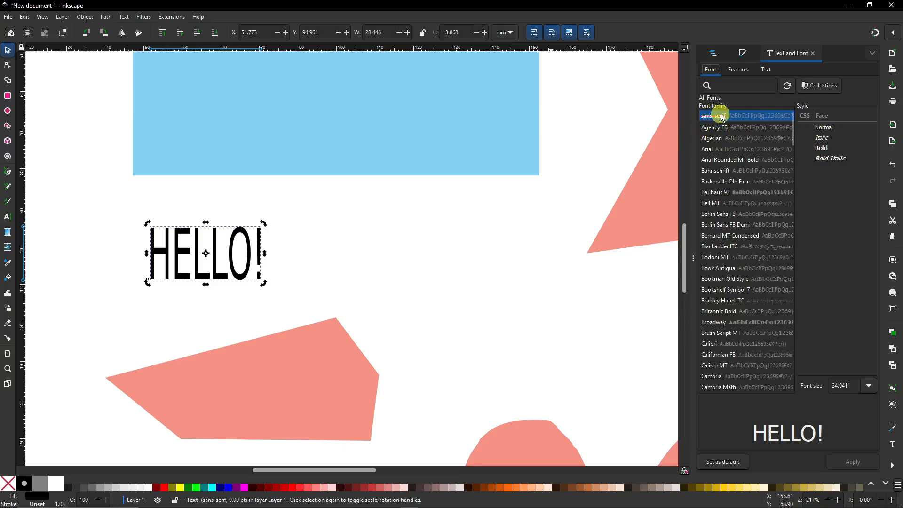
left_click(716, 127)
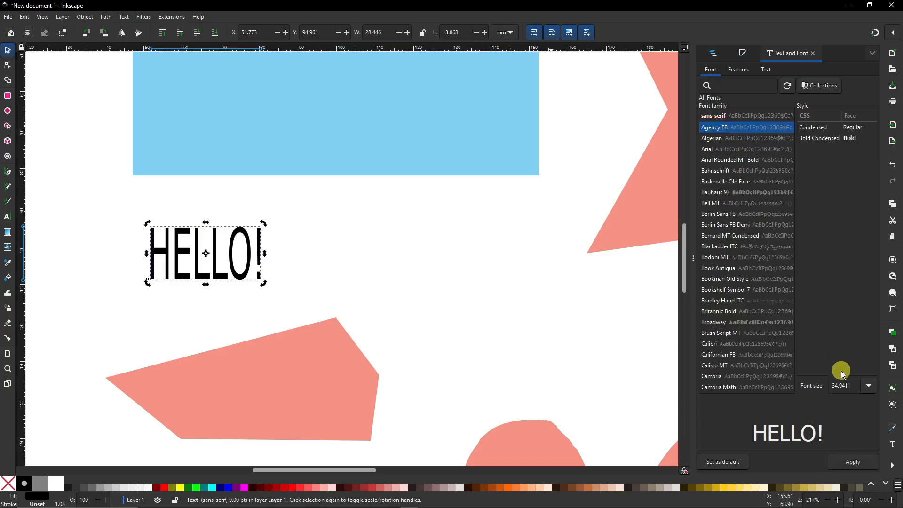
left_click(868, 386)
left_click(868, 386)
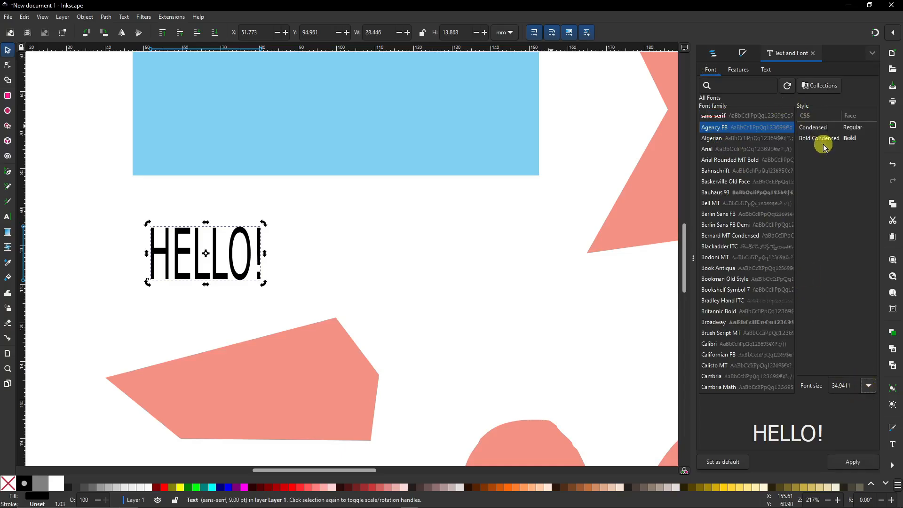
Examine the text and font feature settings for "HELLO!", including the capitals options, and deselect the text
left_click(765, 69)
left_click(741, 70)
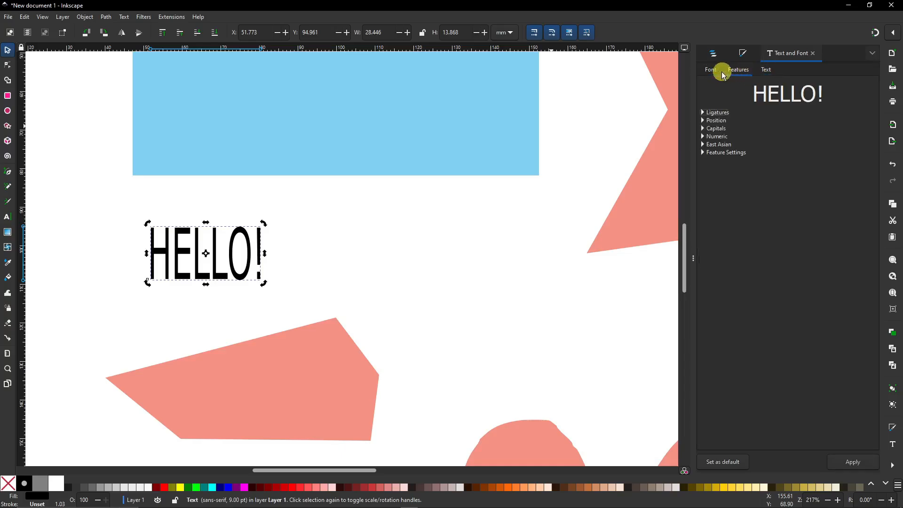
left_click(703, 129)
left_click(703, 129)
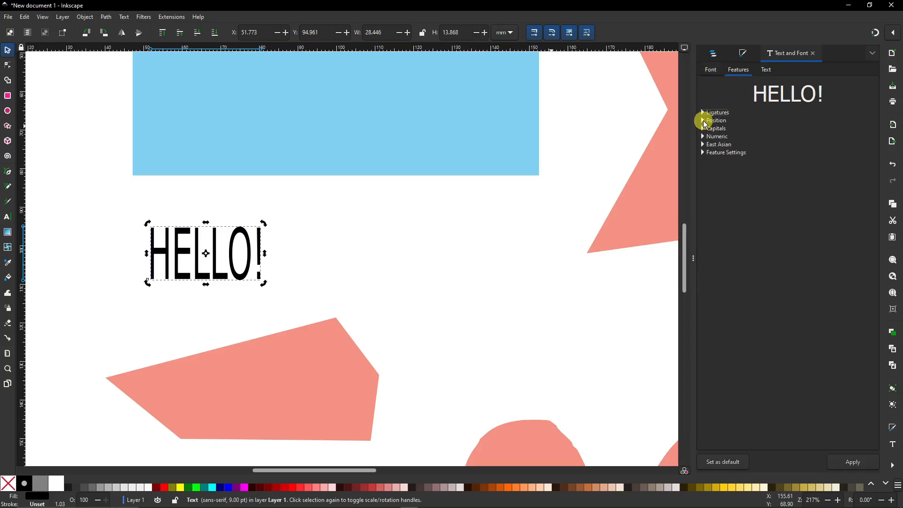
left_click(278, 192)
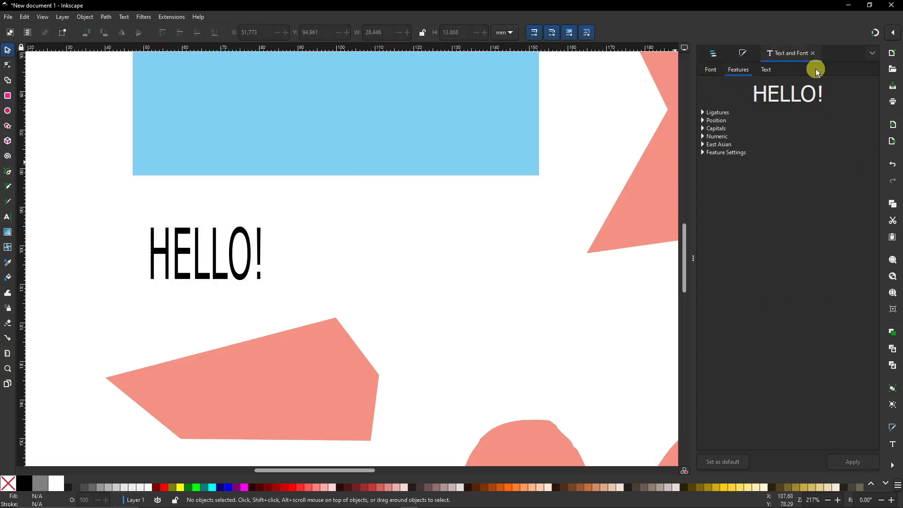
Apply a linear gradient fill to the star, starting near its upper point, with the Gradient tool
scroll(439, 254, "down", 4)
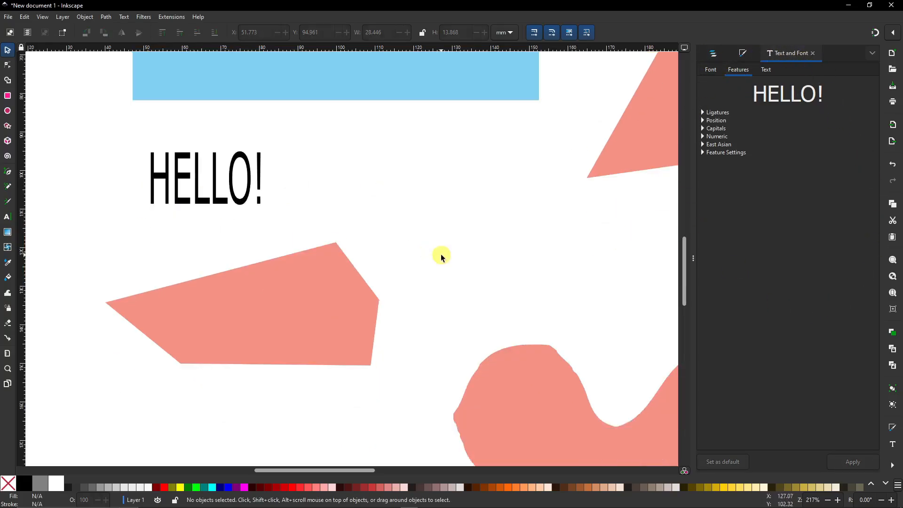
scroll(441, 254, "down", 2)
left_click_drag(359, 466, 441, 470)
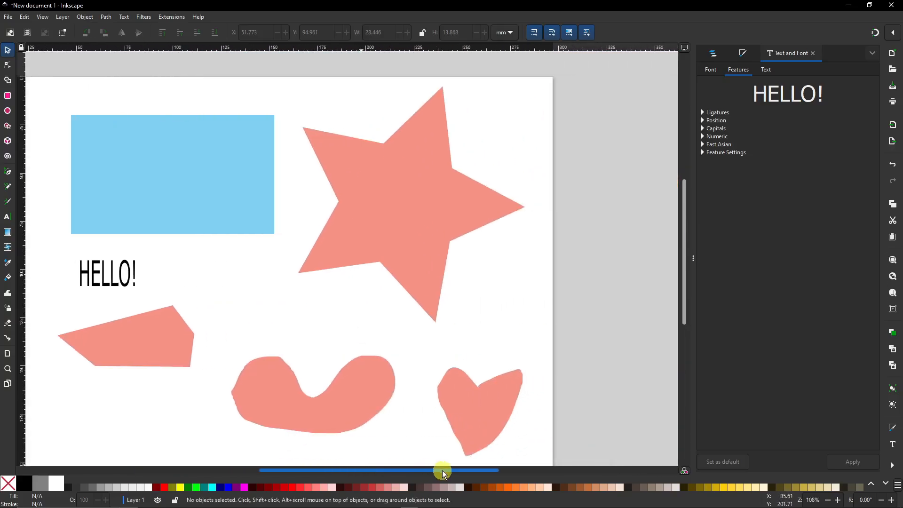
left_click(7, 233)
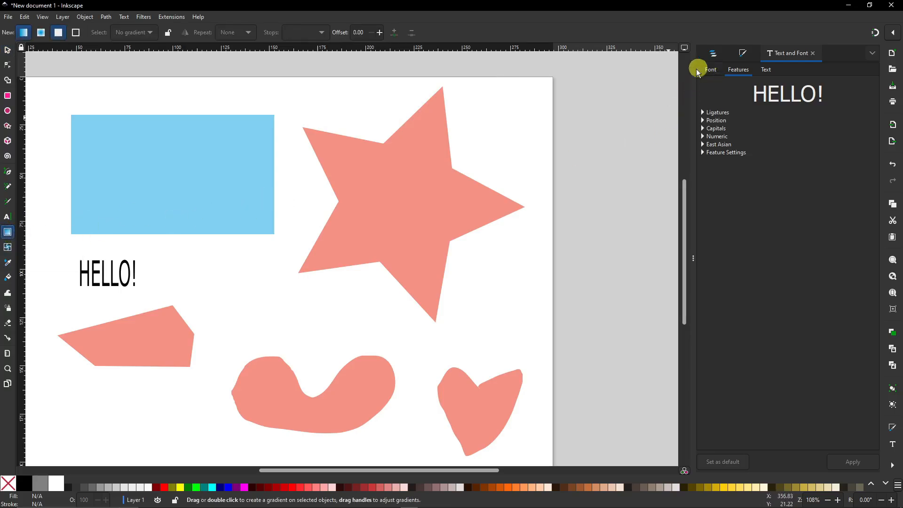
left_click(444, 188)
double_click(431, 130)
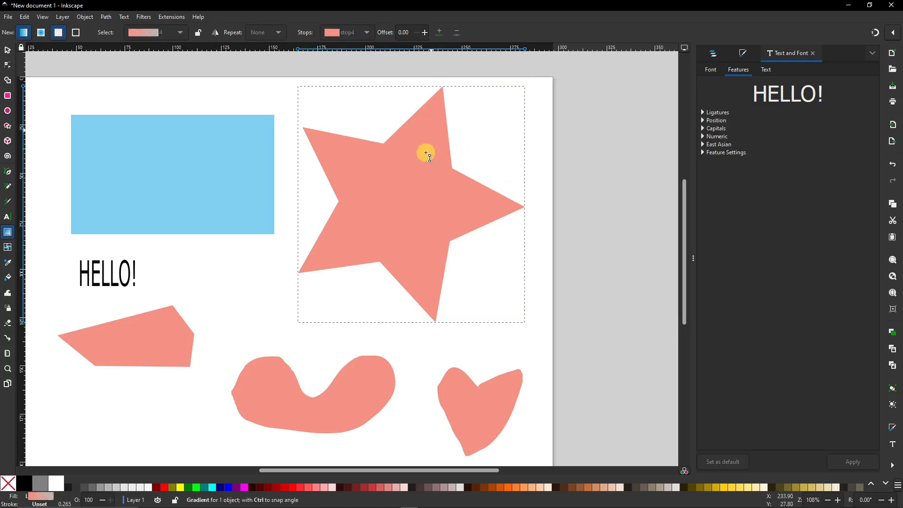
Show the Layers and Objects list and move the star's transparent gradient end to about X 220 mm, Y 101 mm
left_click(716, 56)
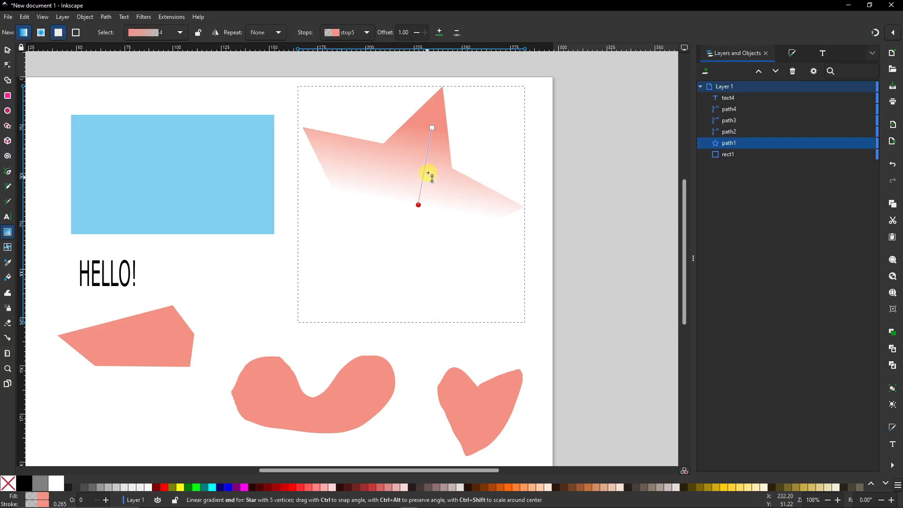
left_click_drag(432, 138, 430, 240)
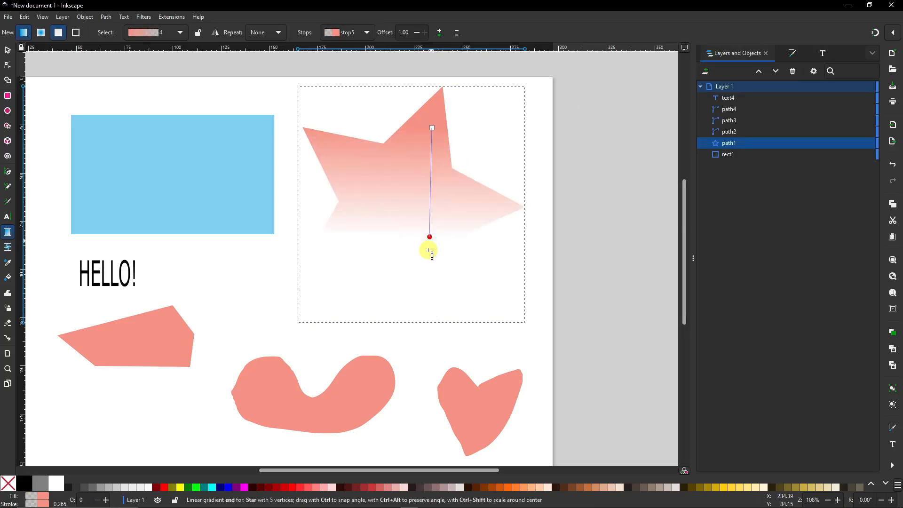
left_click_drag(418, 292, 417, 295)
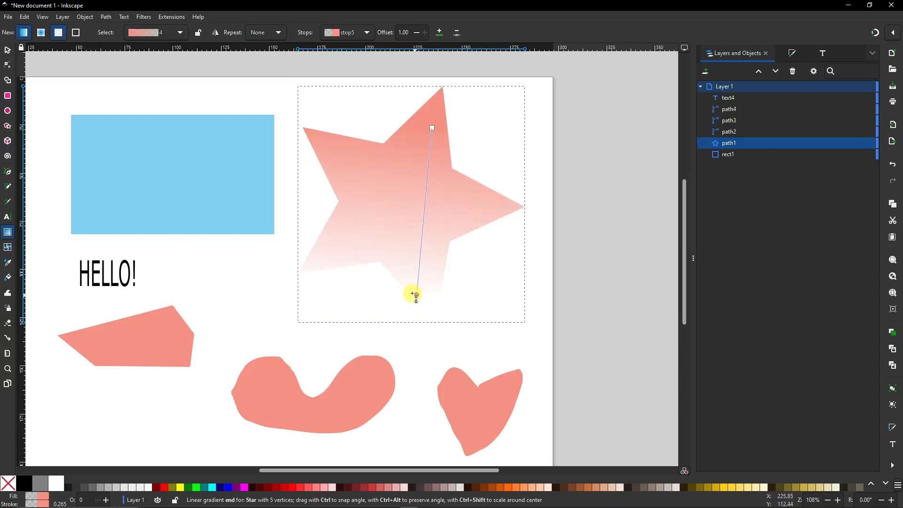
mouse_move(405, 256)
left_mouse_down()
mouse_move(410, 244)
mouse_move(405, 272)
left_mouse_up()
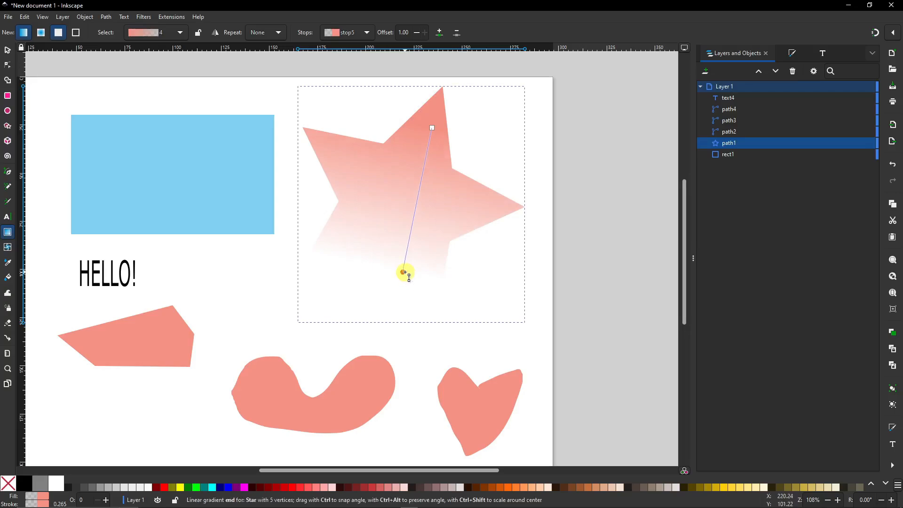
left_click(222, 295)
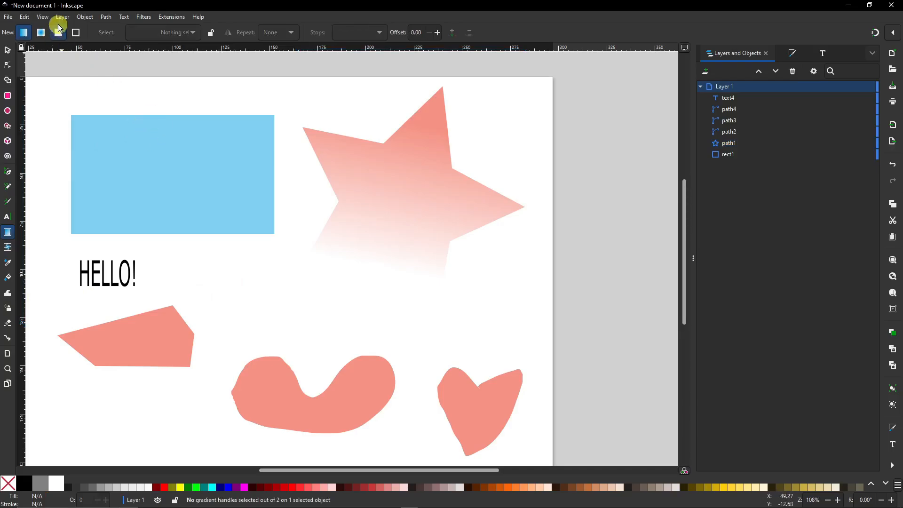
Move the pen-drawn polygon onto the blue rectangle's edge facing the star, to about X 99 mm and Y 46 mm
left_click(84, 16)
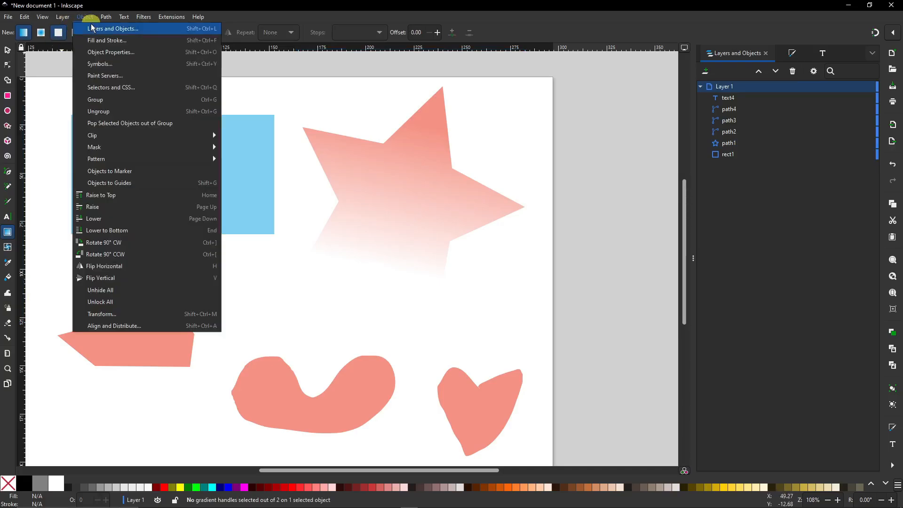
left_click(95, 30)
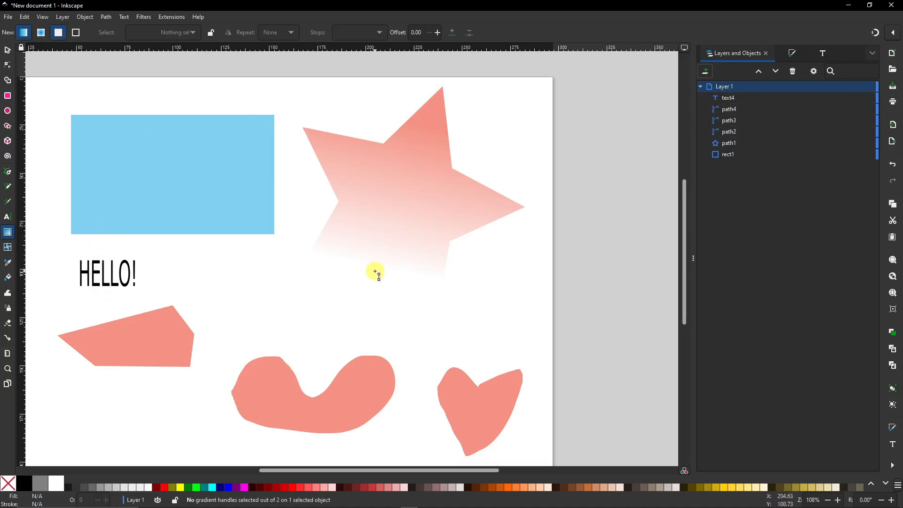
left_click(7, 50)
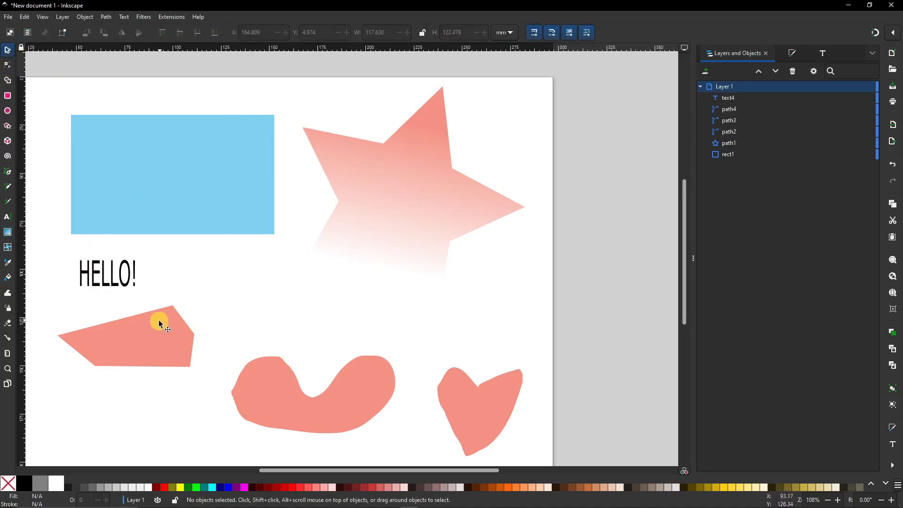
left_click_drag(158, 330, 270, 196)
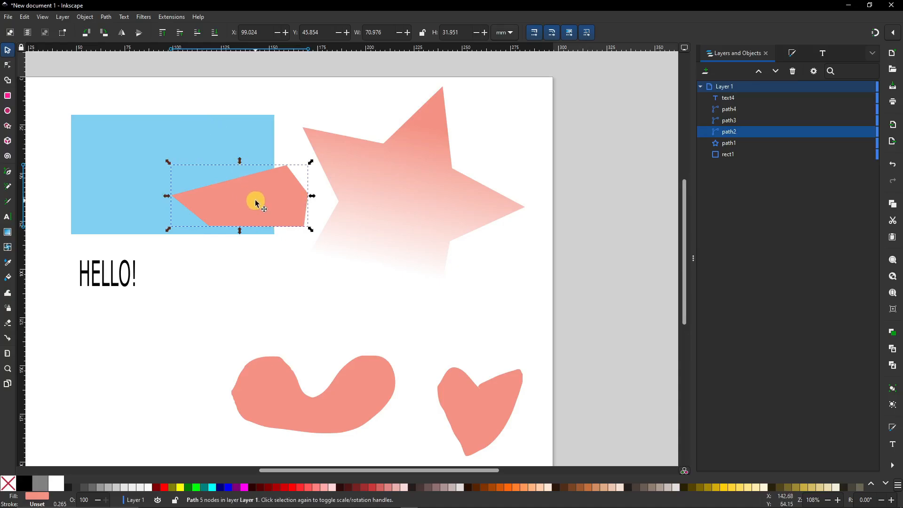
Lower the polygon one level and send it to the bottom of the stacking order, behind the blue rectangle
left_click(256, 204)
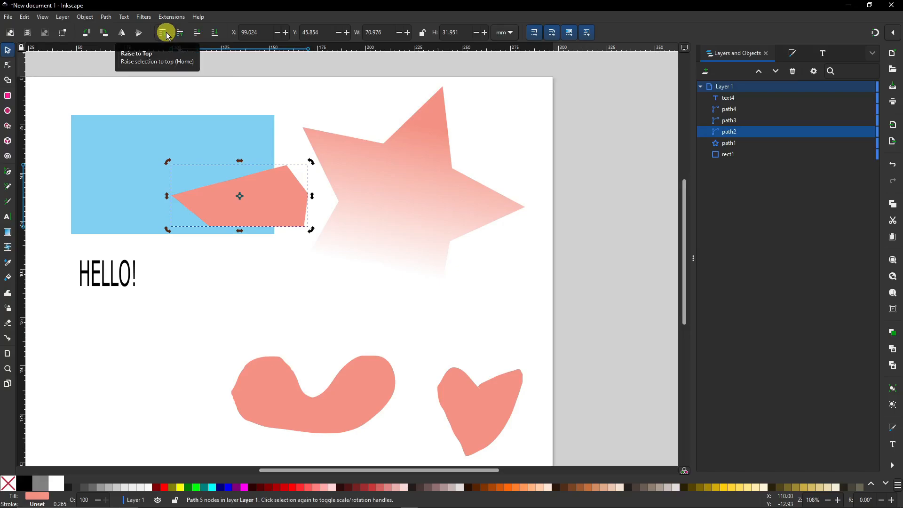
left_click(197, 34)
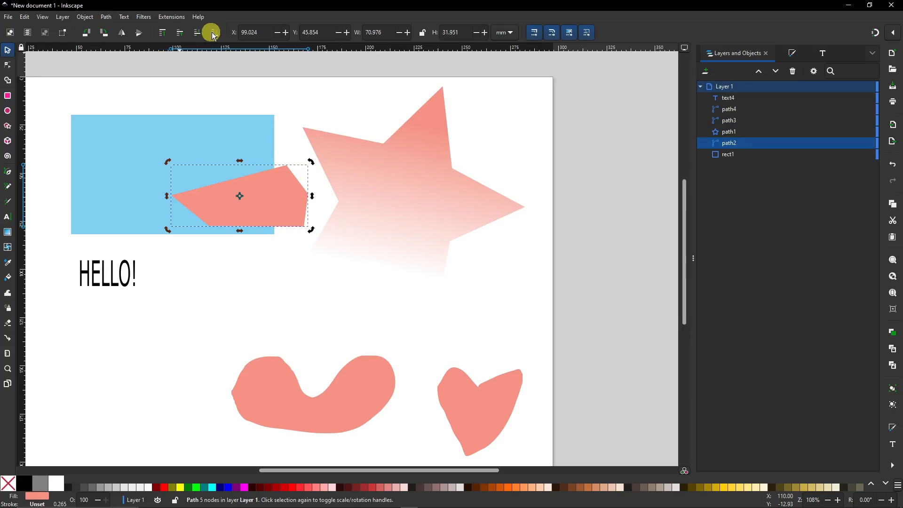
left_click(215, 34)
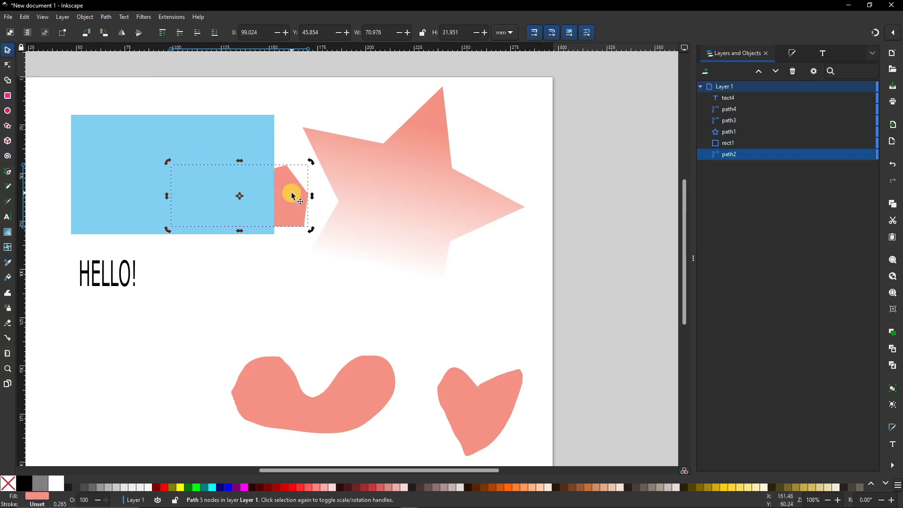
Move the polygon up behind the rectangle's upper edge and reorder the layer's objects with path3 first and text4 last
left_click_drag(292, 195, 264, 96)
mouse_move(738, 102)
left_mouse_down()
mouse_move(740, 161)
mouse_move(749, 104)
left_mouse_up()
mouse_move(754, 139)
left_mouse_down()
mouse_move(760, 109)
mouse_move(762, 154)
left_mouse_up()
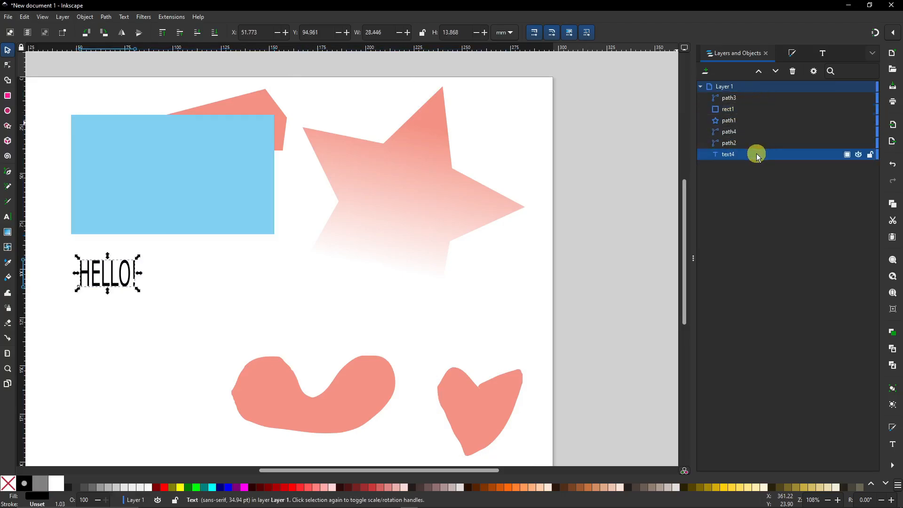
left_click(161, 312)
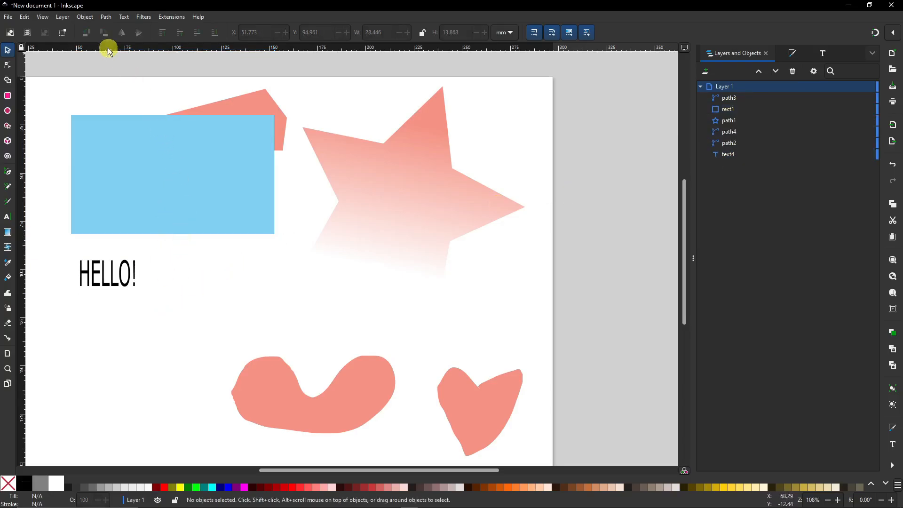
left_click(77, 18)
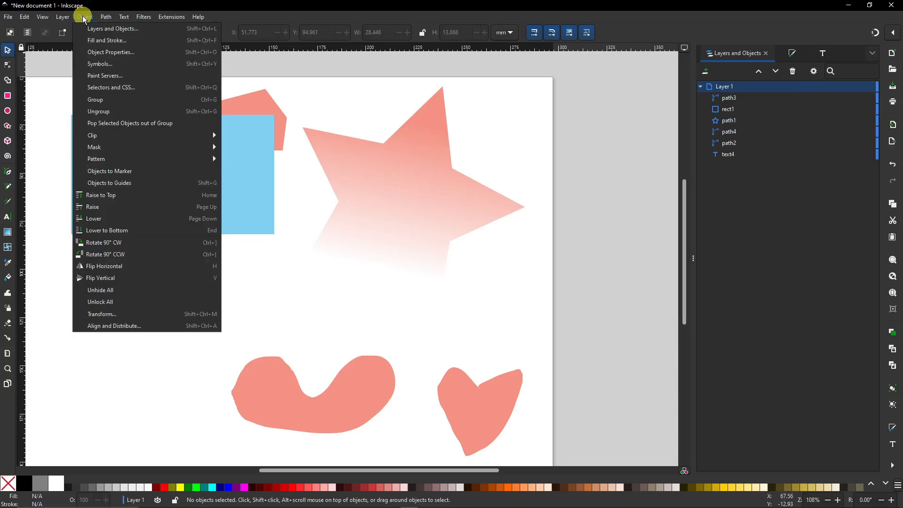
left_click(104, 29)
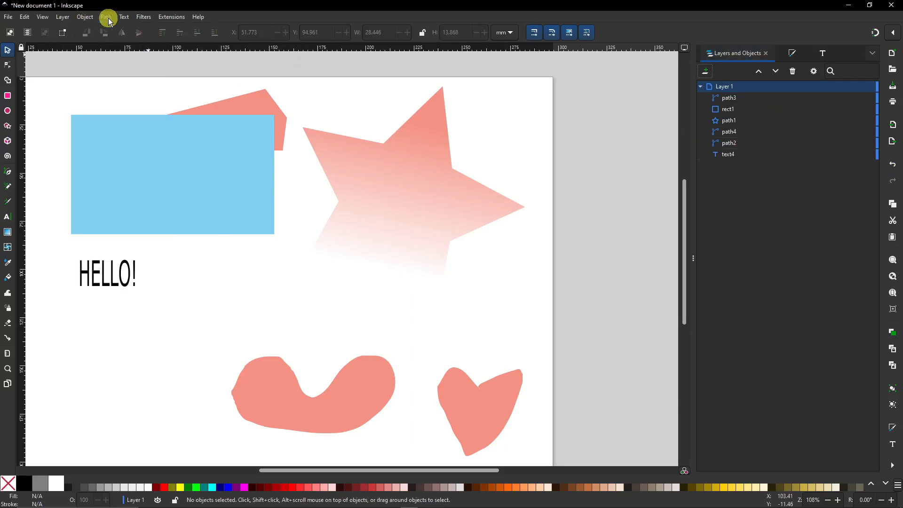
left_click(107, 17)
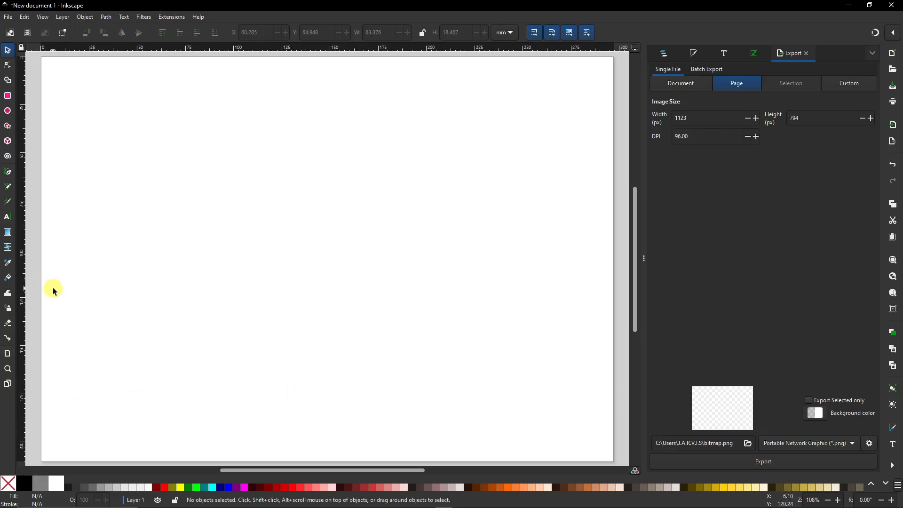
Add the text "HELLO" in 72 pt sans-serif in the upper part of the blank page with the Text tool
left_click(8, 217)
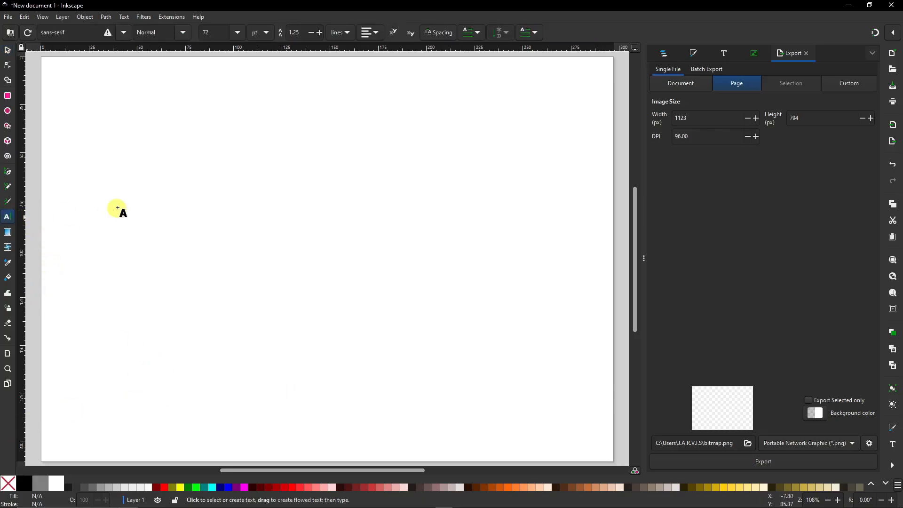
left_click(147, 176)
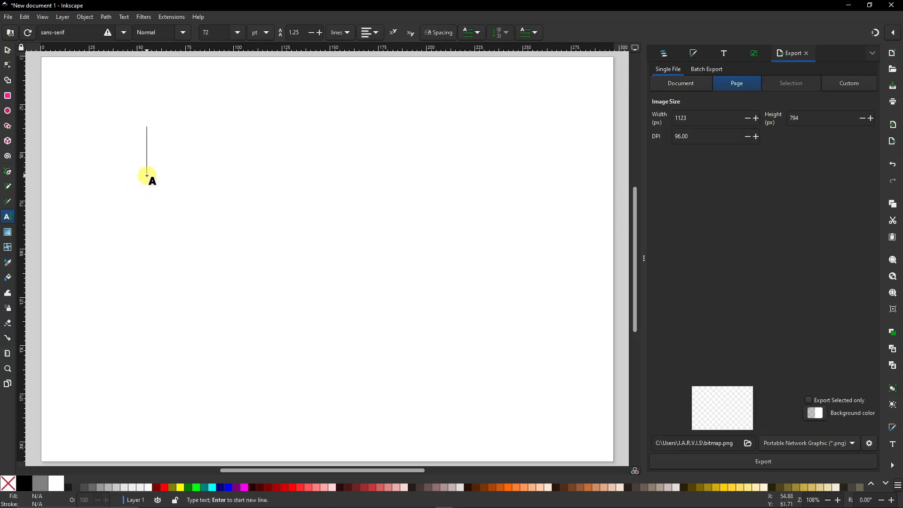
type("HEL")
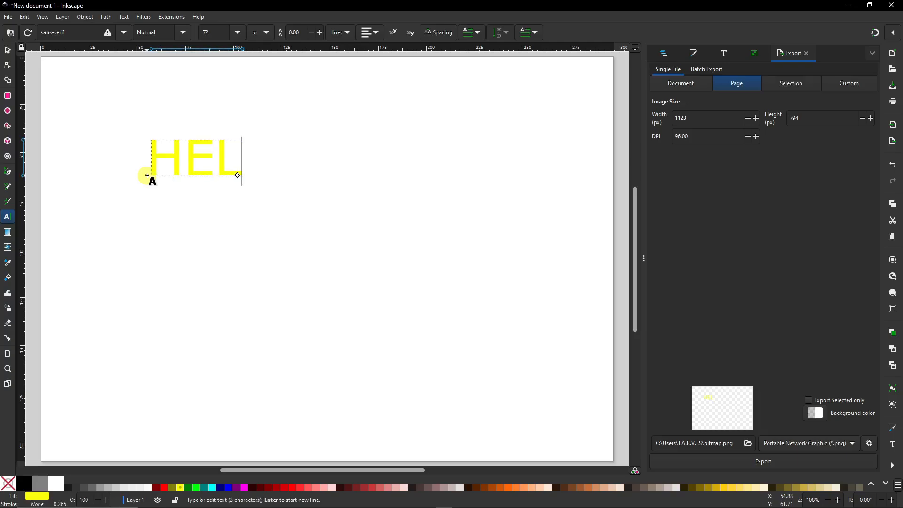
type("LO")
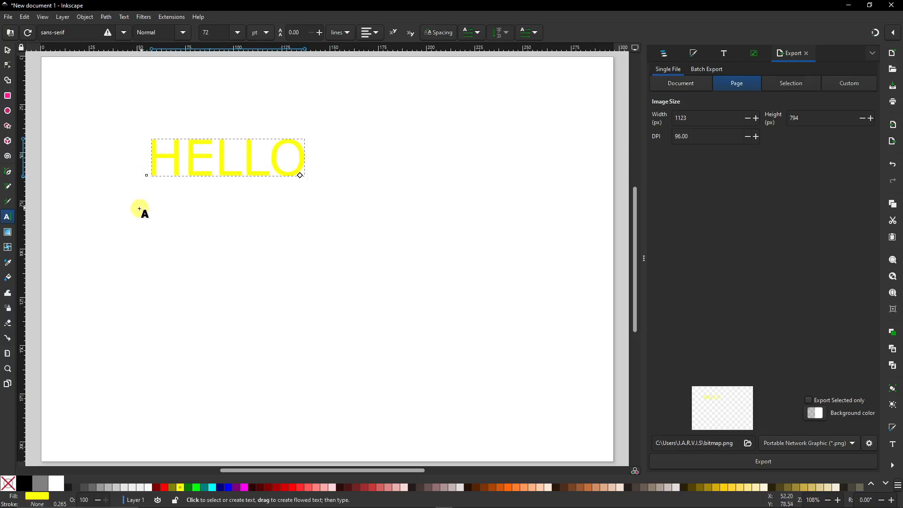
Draw a flowed text frame just below "HELLO", slightly wider than the word
left_click_drag(139, 208, 335, 276)
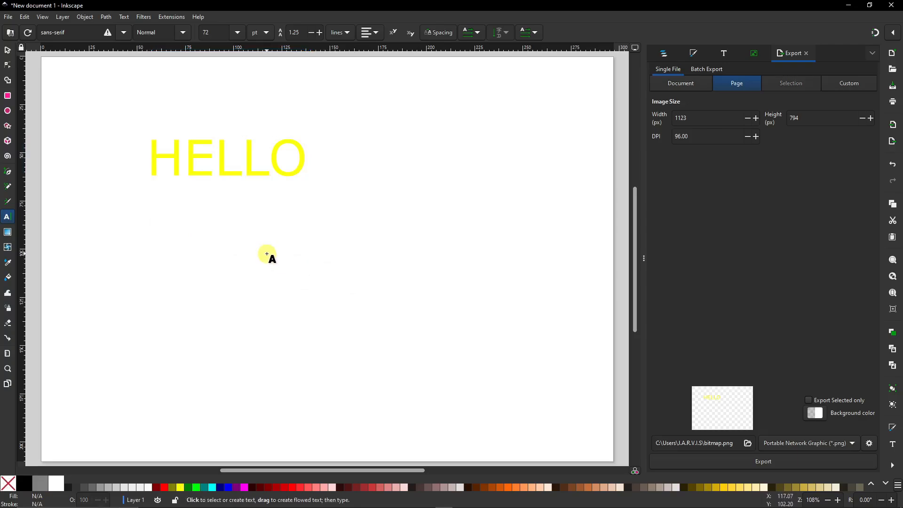
left_click_drag(141, 199, 327, 264)
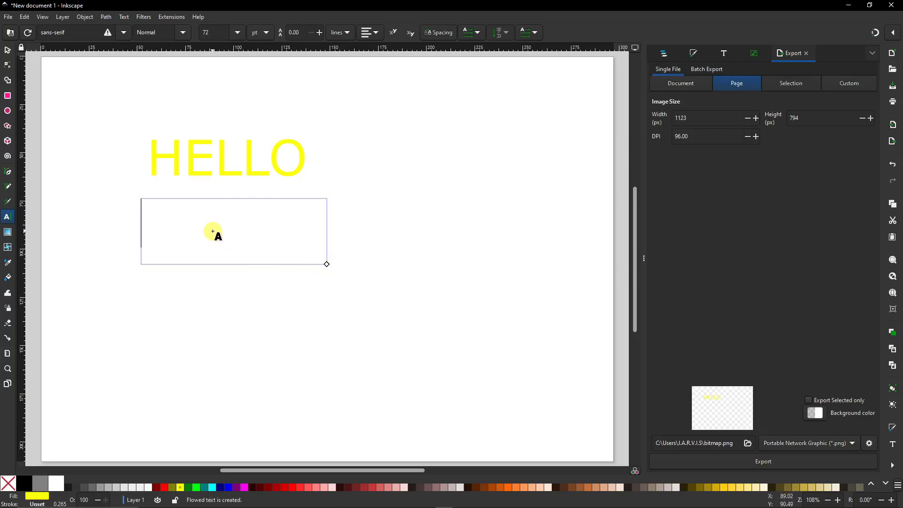
Enter "HELLO!!" in the flowed text frame and enlarge the frame until the whole text fits
type("HELLO")
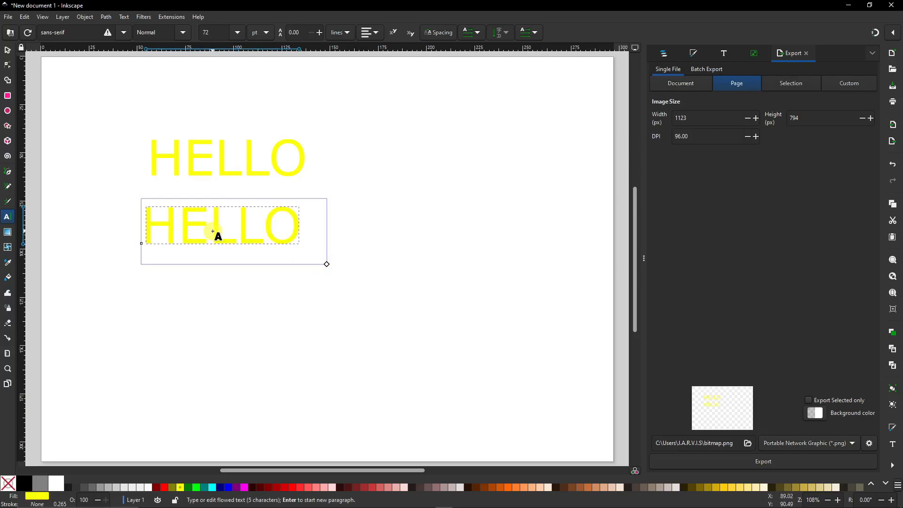
type("!")
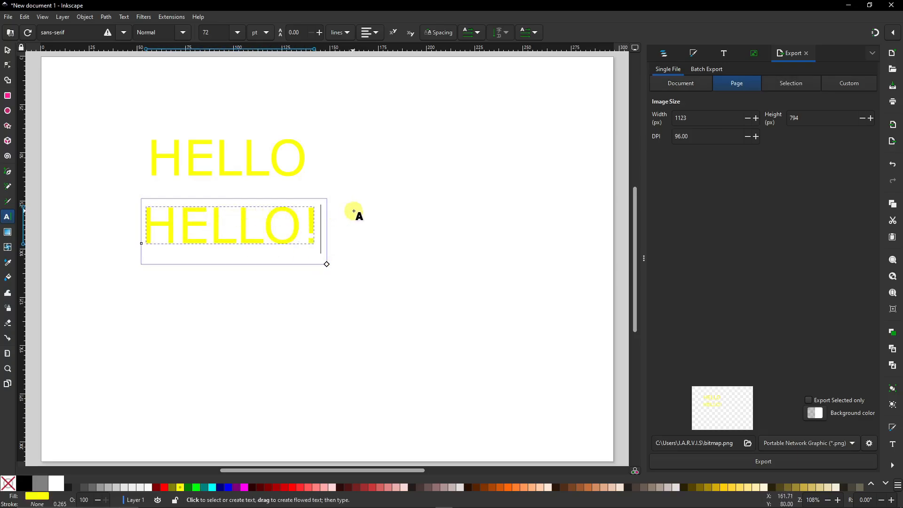
type("!")
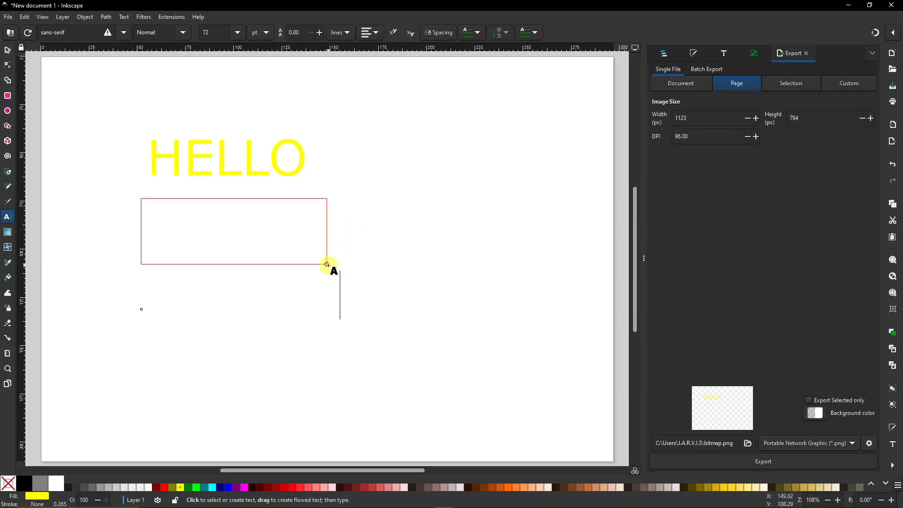
left_click_drag(333, 267, 348, 281)
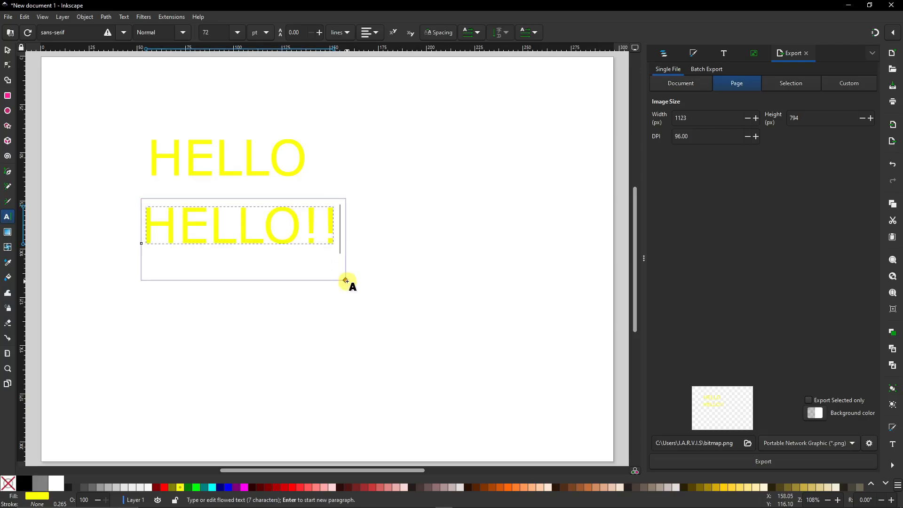
left_click(409, 226)
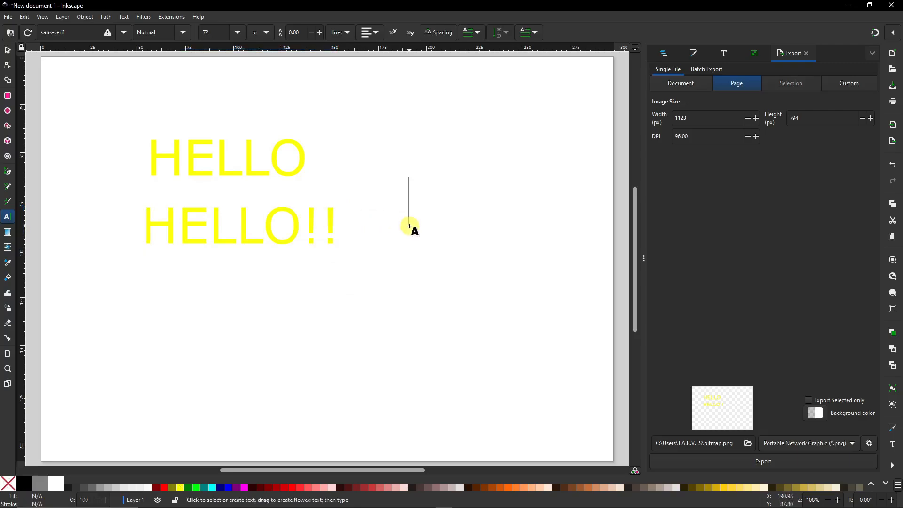
Move the plain "HELLO" text slightly right and down, to about X 65 mm and Y 44 mm
left_click(7, 50)
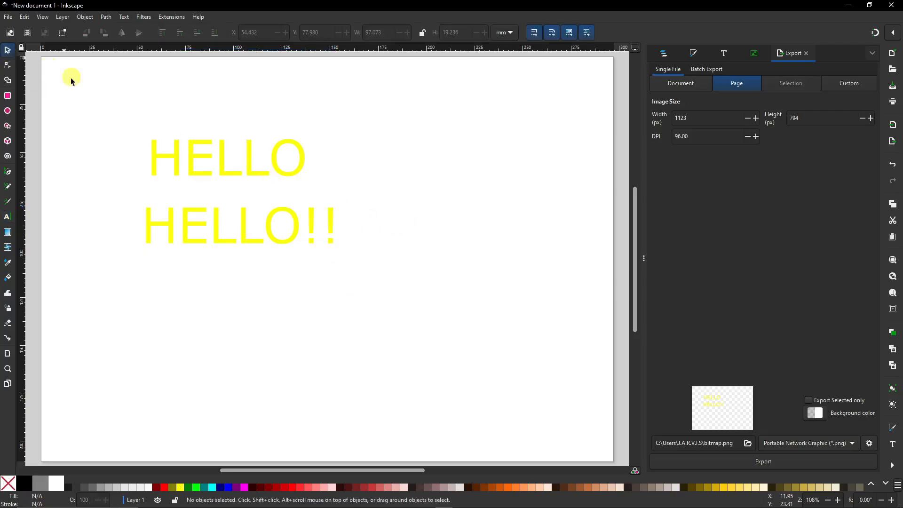
left_click(215, 160)
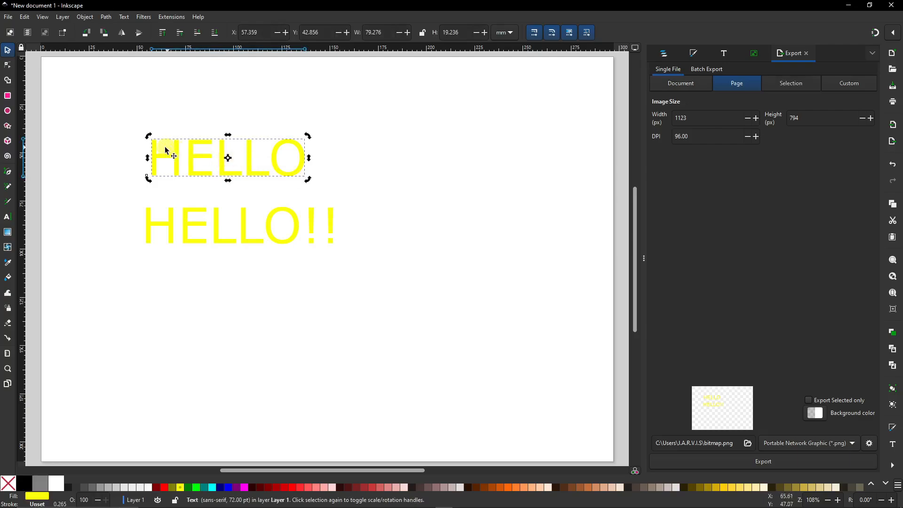
left_click_drag(162, 151, 264, 159)
key("Escape")
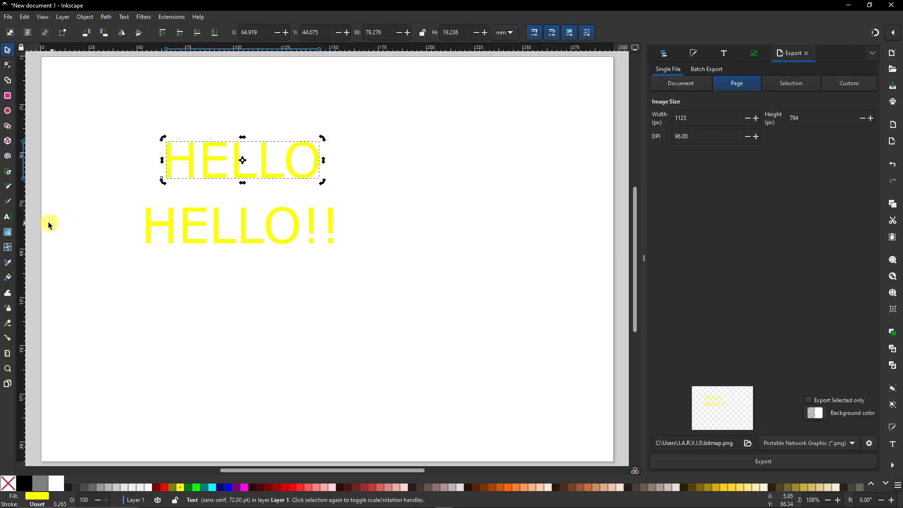
Change the font of the plain "HELLO" text to Bodoni MT
left_click(8, 216)
left_click_drag(171, 151, 318, 152)
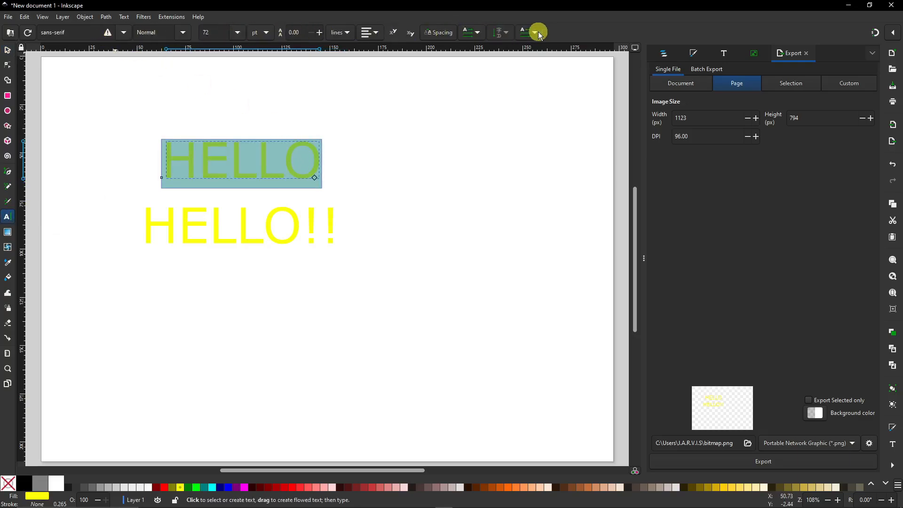
left_click(125, 33)
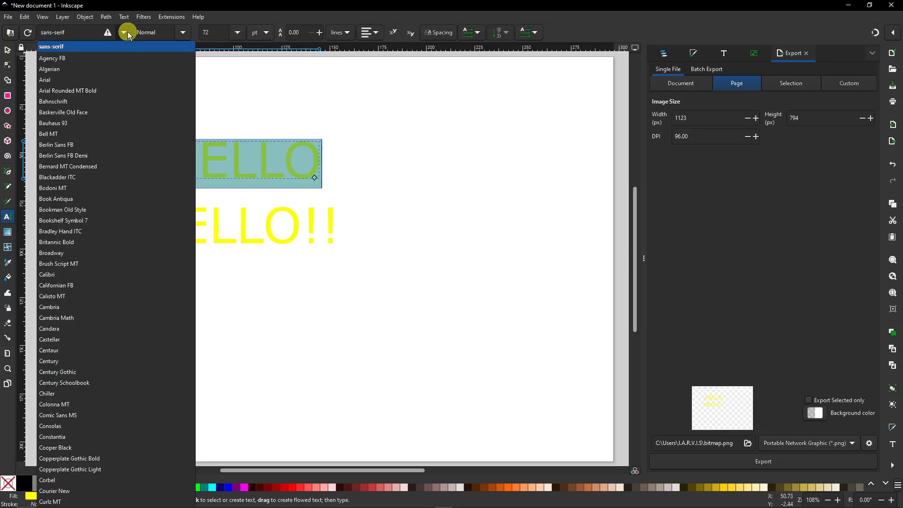
left_click(80, 187)
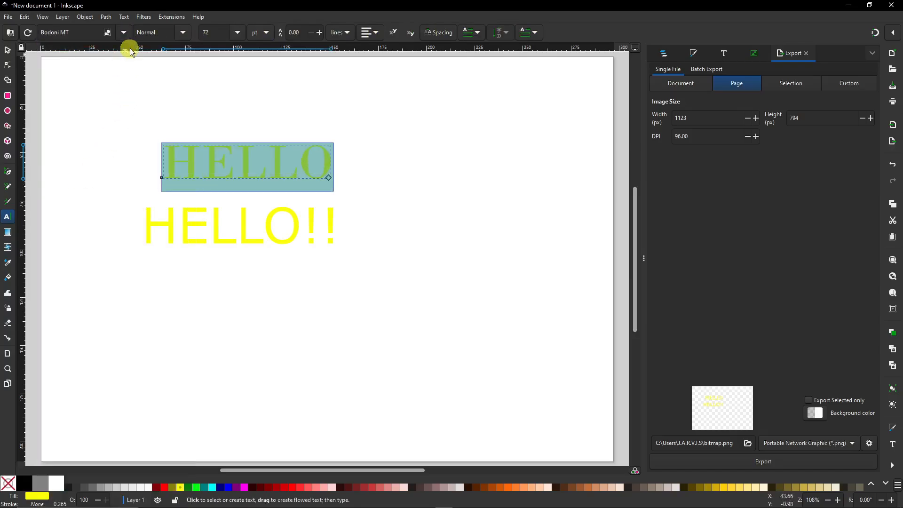
Try the Bold style on the plain "HELLO", settle on Italic, and choose a 72 pt font size
left_click(184, 32)
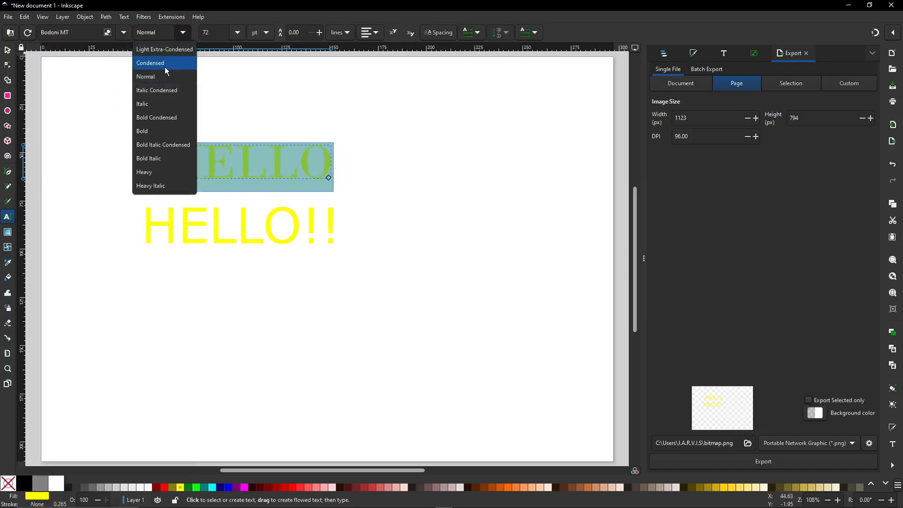
left_click(168, 132)
left_click(182, 32)
left_click(168, 103)
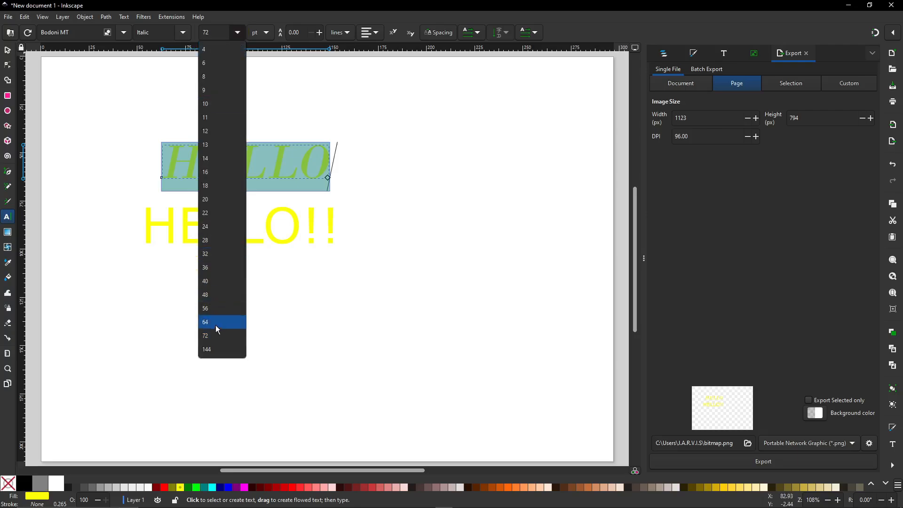
left_click(216, 336)
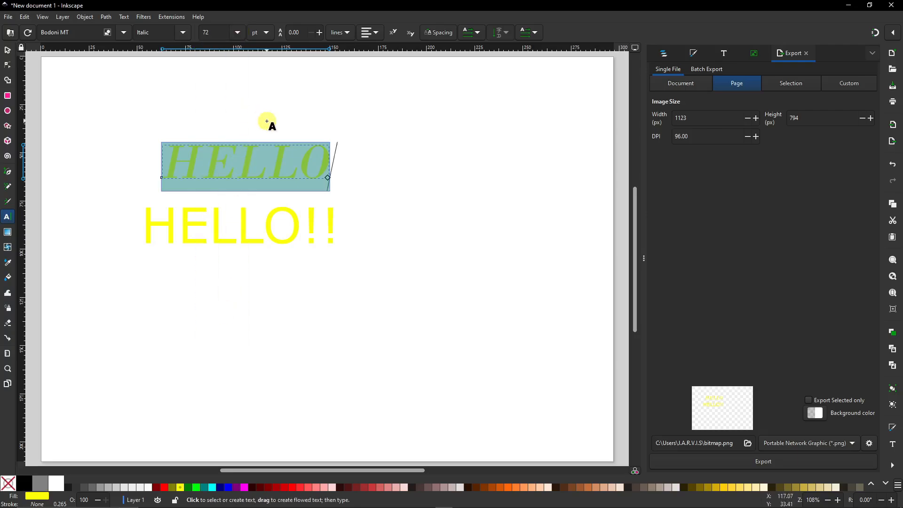
left_click(269, 33)
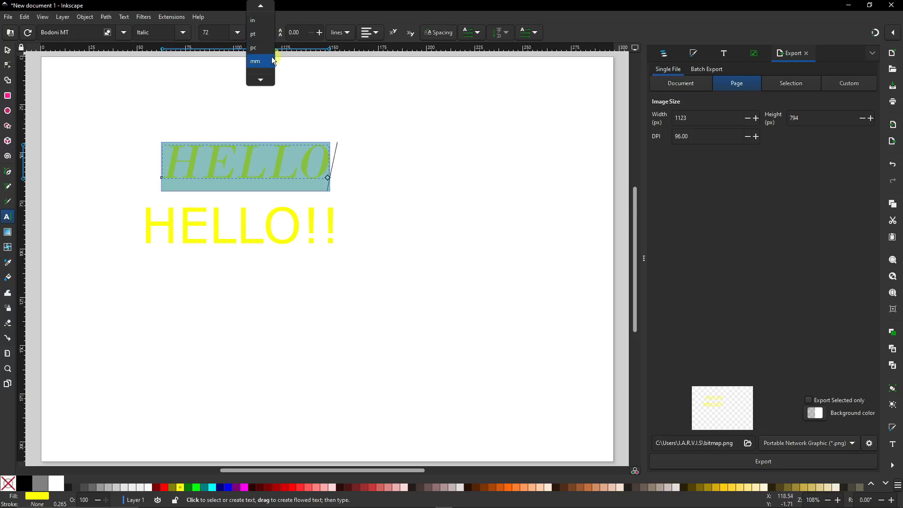
left_click(304, 60)
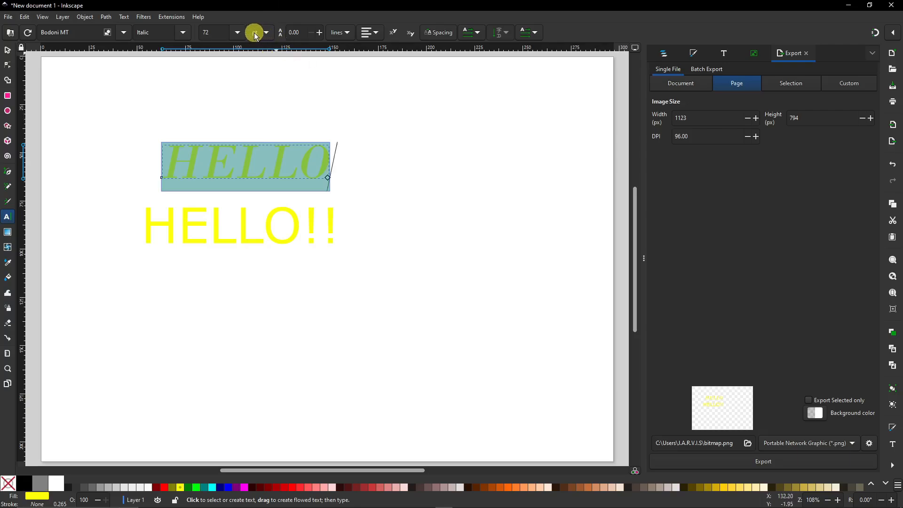
left_click(343, 32)
left_click(344, 33)
Right-align the italic "HELLO" text and switch its alignment to centred
left_click(373, 34)
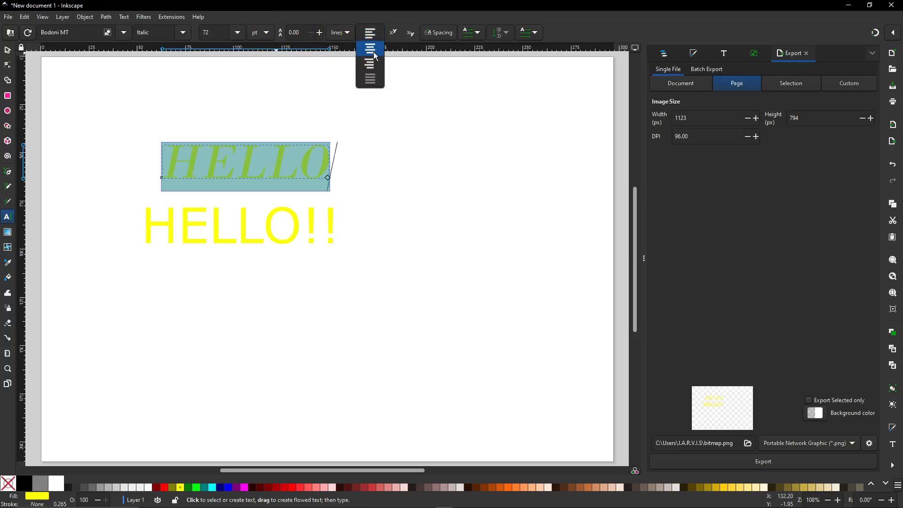
left_click(372, 64)
left_click(372, 35)
left_click(374, 48)
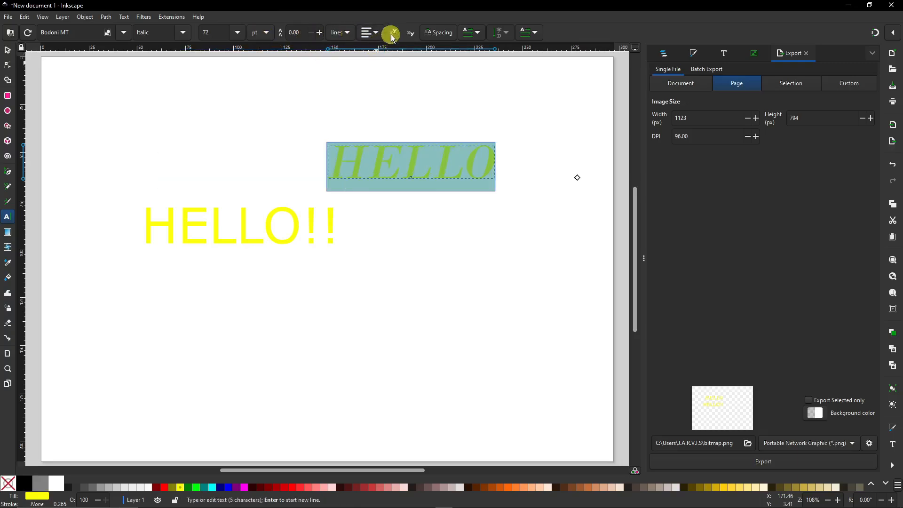
Set the italic "HELLO" letter spacing to 0.04, align the text right, and deselect it
left_click(437, 33)
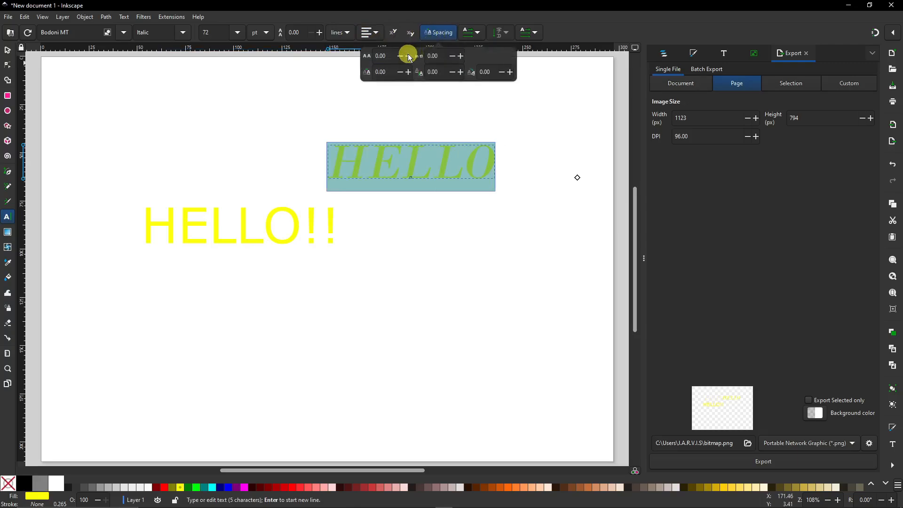
left_click(368, 31)
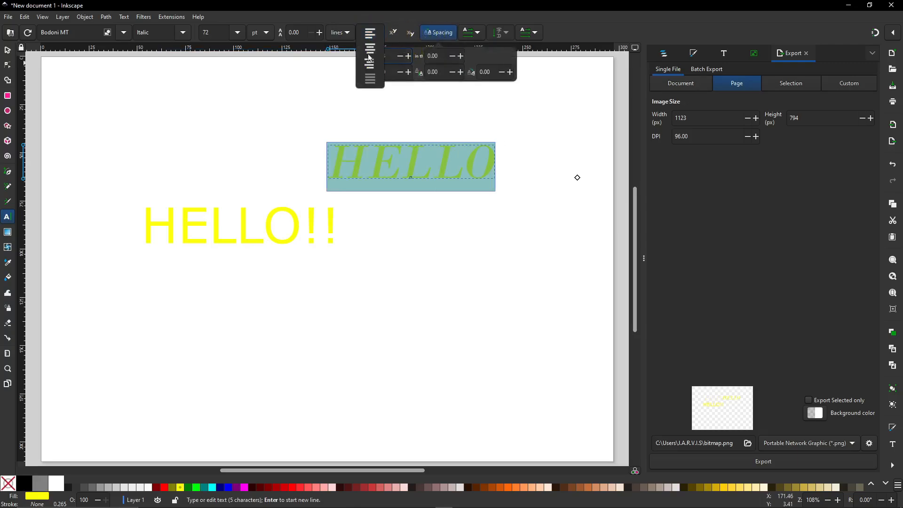
left_click(370, 58)
left_click(368, 32)
left_click(372, 64)
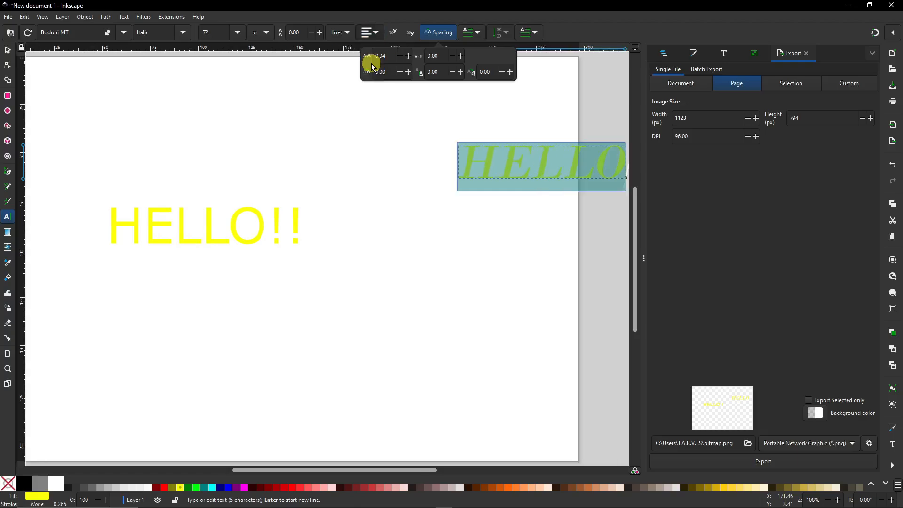
left_click(371, 33)
left_click(371, 36)
left_click(385, 108)
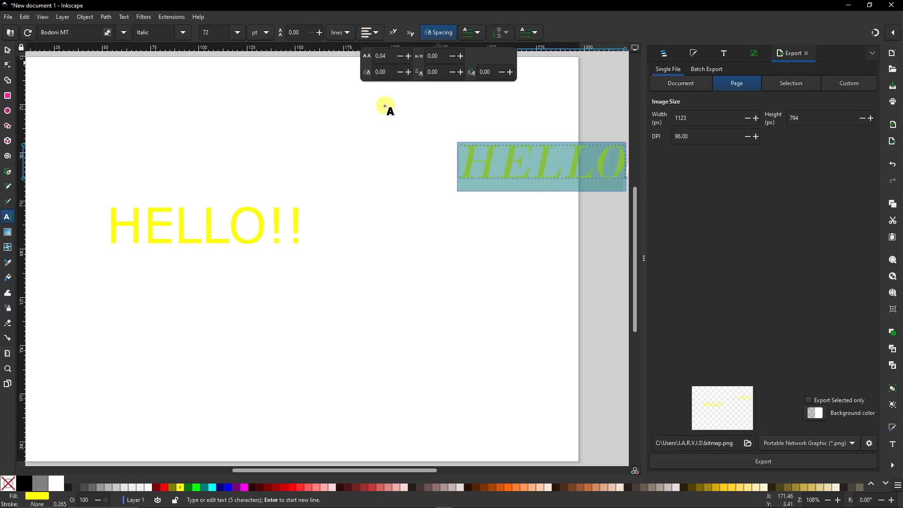
Select all of the flowed "HELLO!!" text and set its writing mode to vertical with lines running left to right
left_click(466, 33)
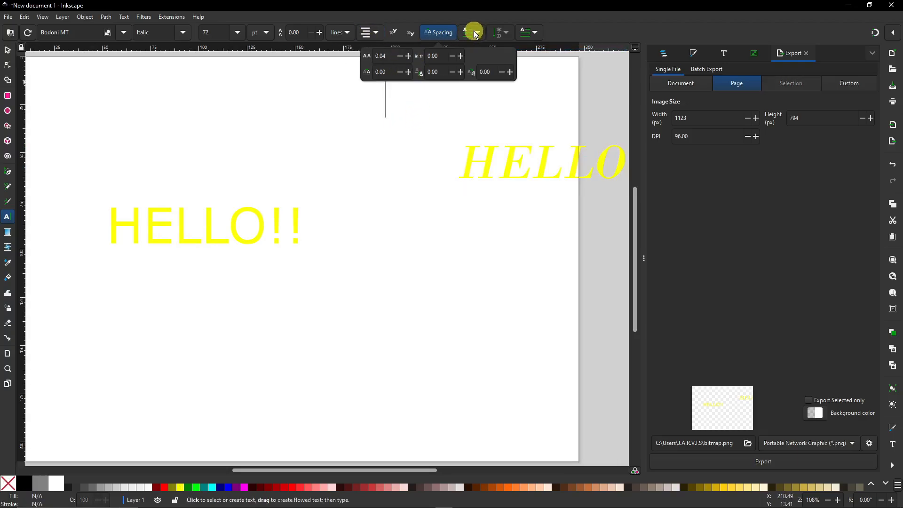
left_click(8, 49)
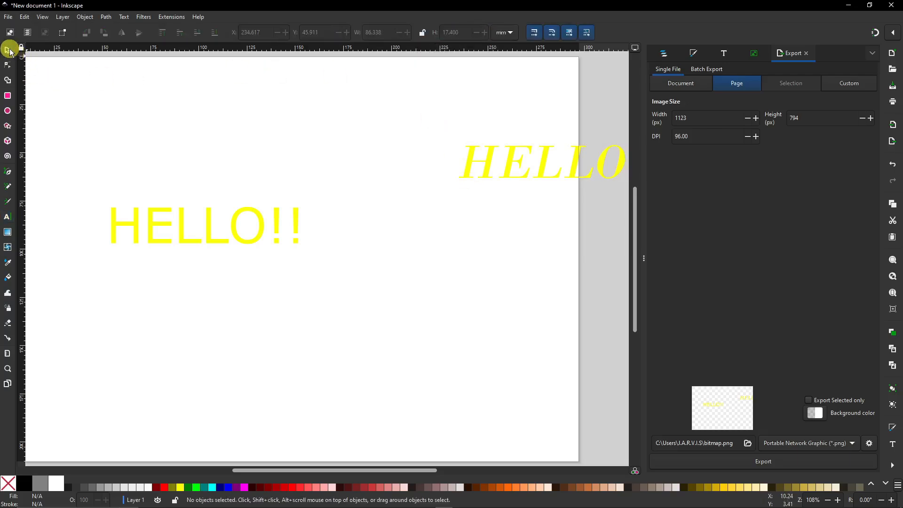
left_click(8, 217)
left_click_drag(111, 212, 347, 220)
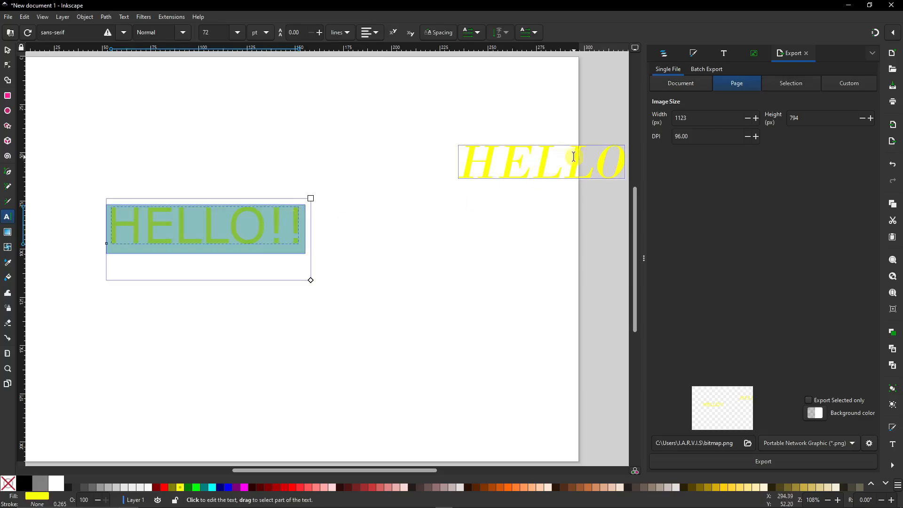
left_click(474, 35)
left_click(476, 50)
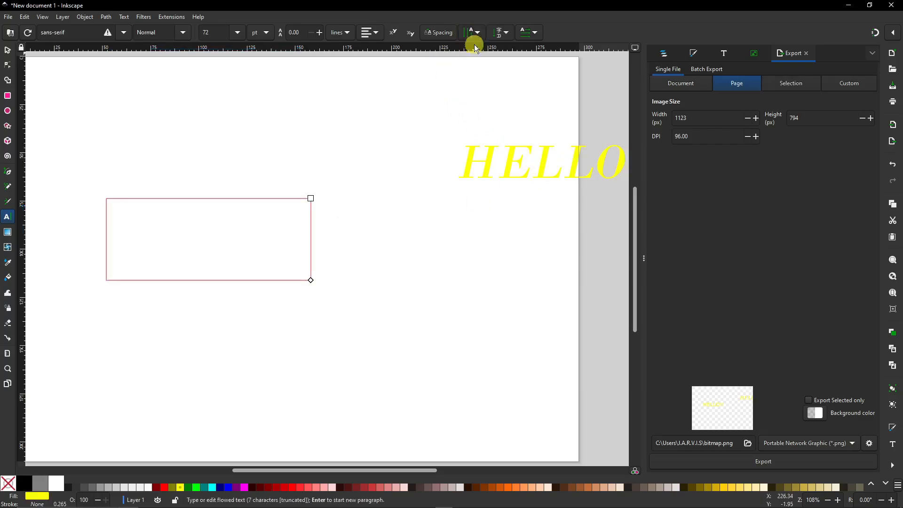
left_click(476, 28)
left_click(475, 50)
Enlarge the flowed text frame to the right and downward until the vertical "HELLO!!" fits inside
left_click(311, 279)
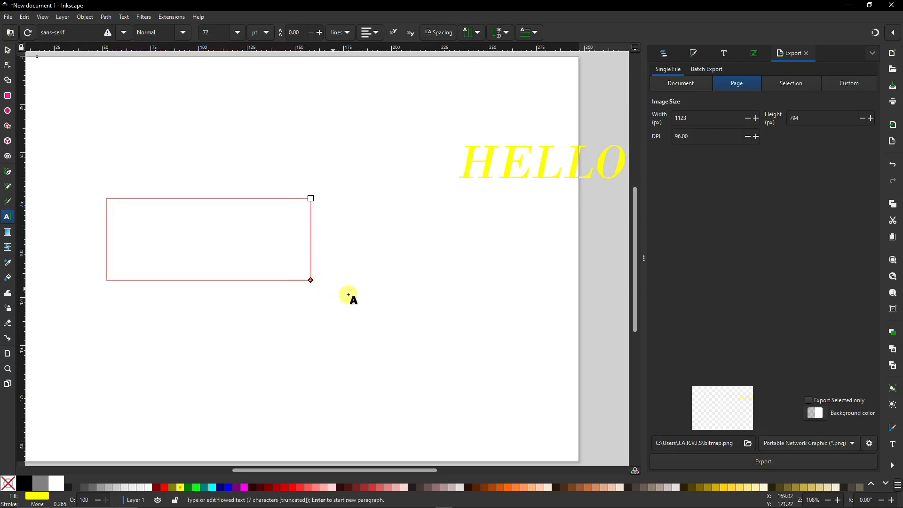
left_click_drag(407, 333, 413, 338)
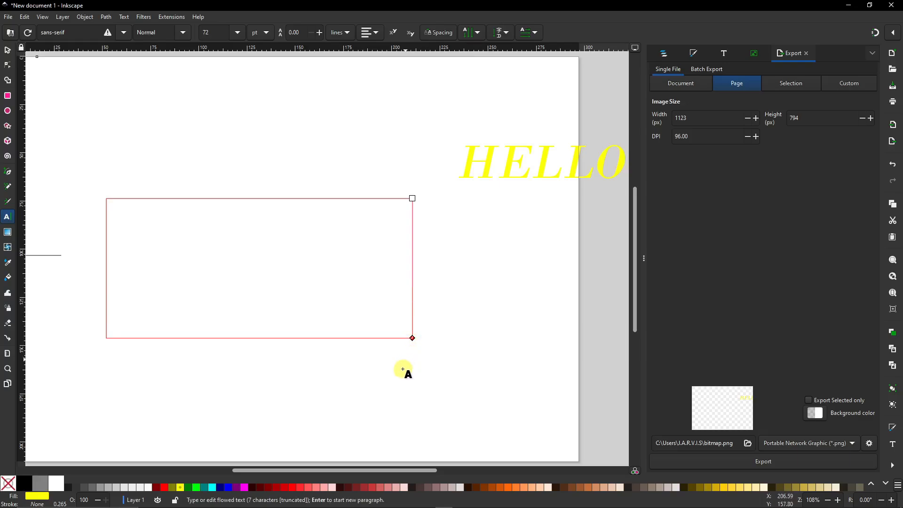
left_click_drag(376, 415, 374, 417)
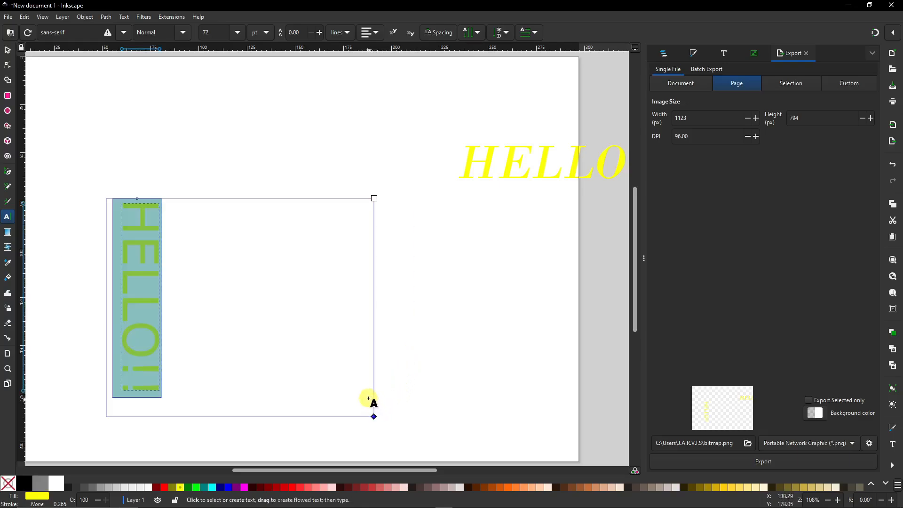
Try right-to-left text direction on the vertical "HELLO!!" and restore left-to-right direction
left_click(478, 33)
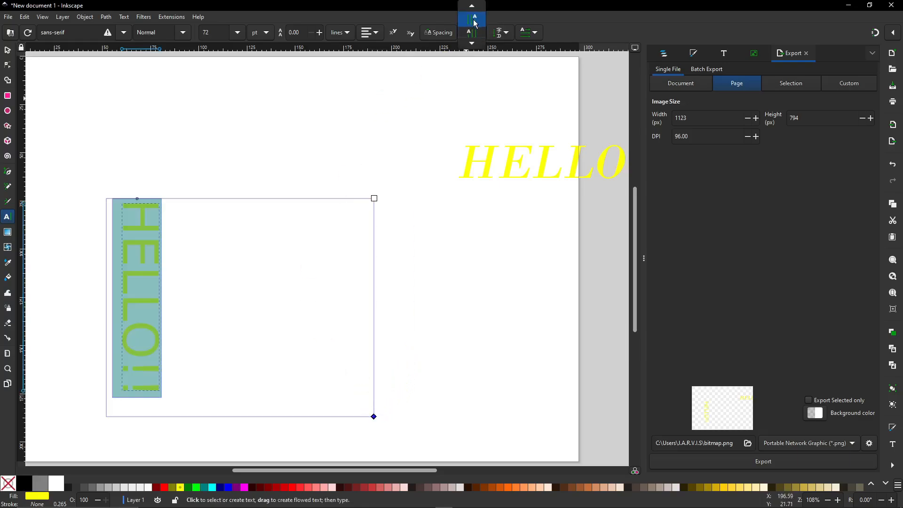
left_click(472, 37)
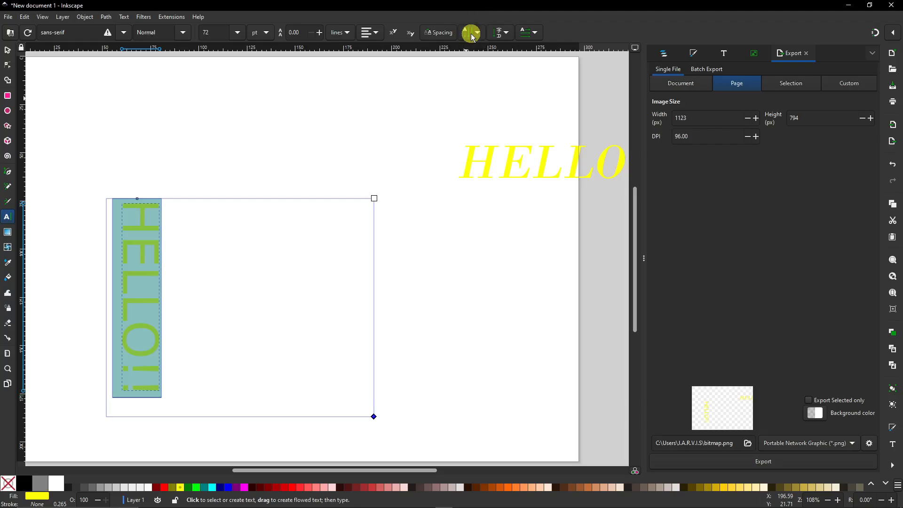
left_click(501, 33)
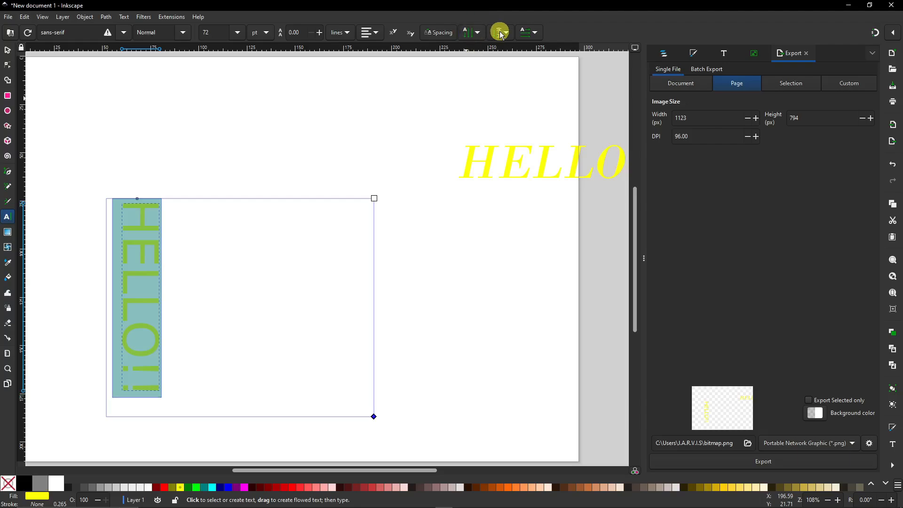
left_click(524, 28)
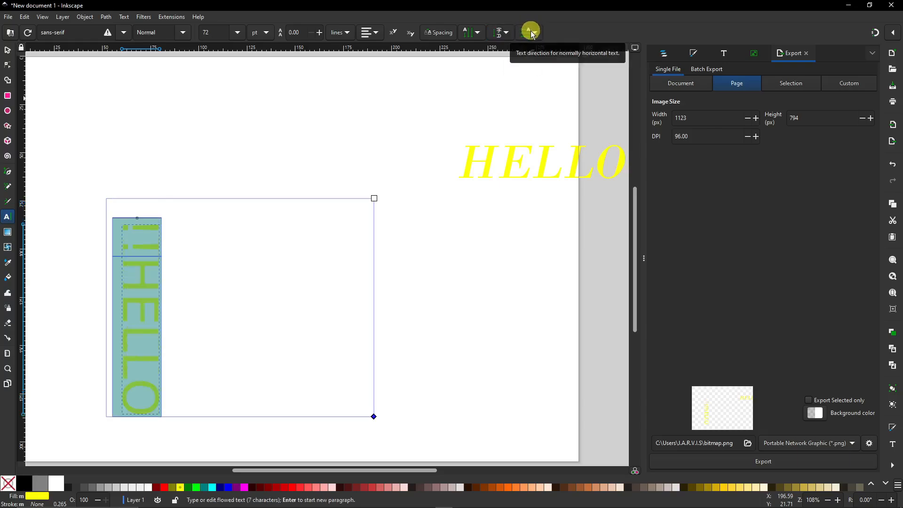
left_click(535, 34)
left_click(529, 19)
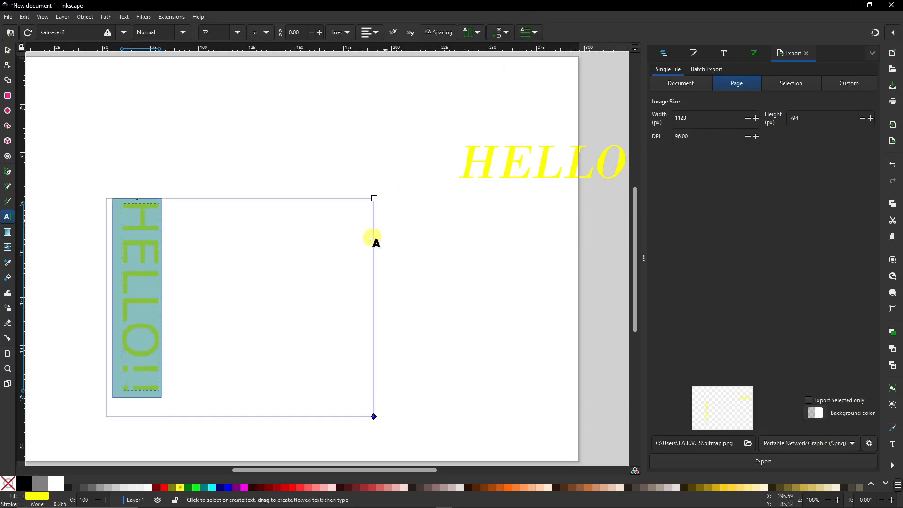
left_click(416, 232)
left_click(149, 211)
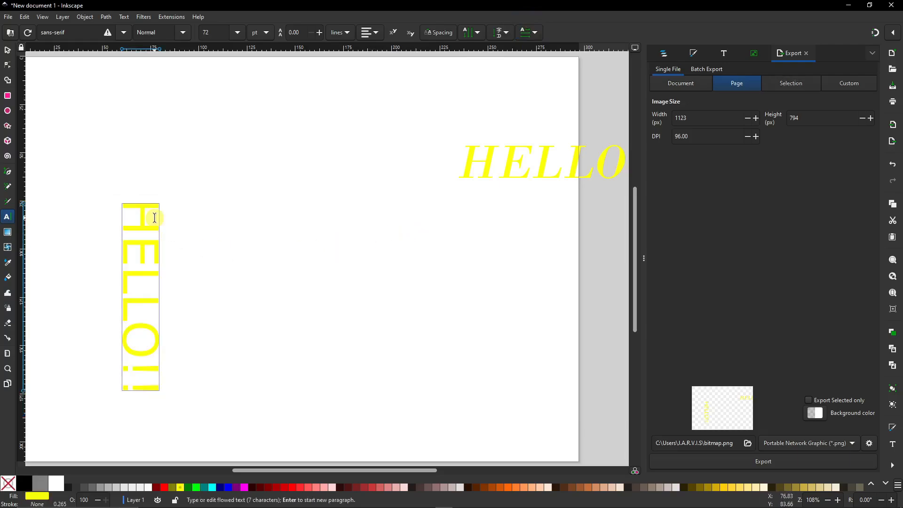
Select all of the vertical flowed "HELLO!!" text and set its writing mode back to horizontal
left_click_drag(148, 212, 146, 378)
left_click(146, 378)
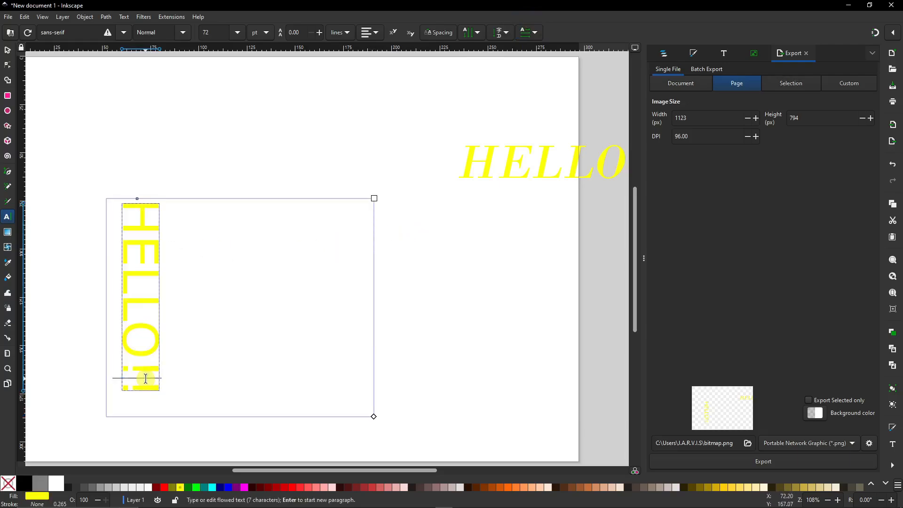
left_click(147, 207, "shift")
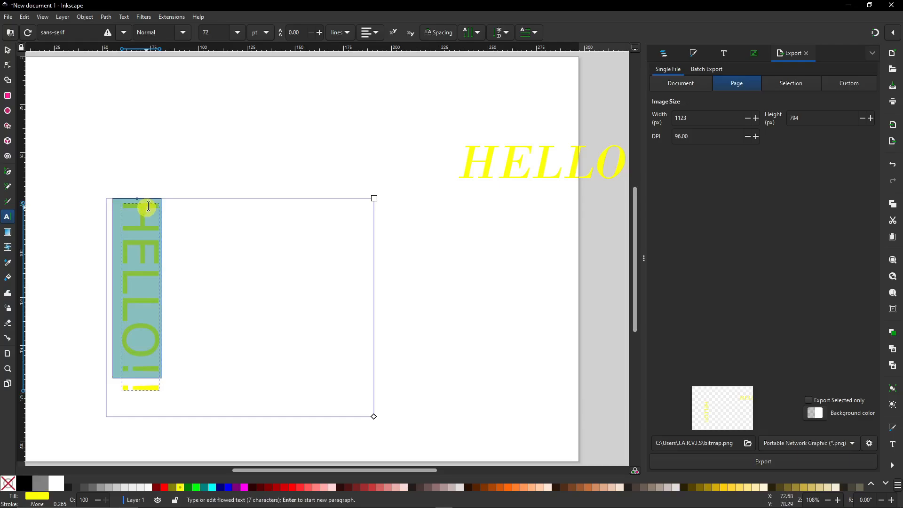
left_click(149, 383)
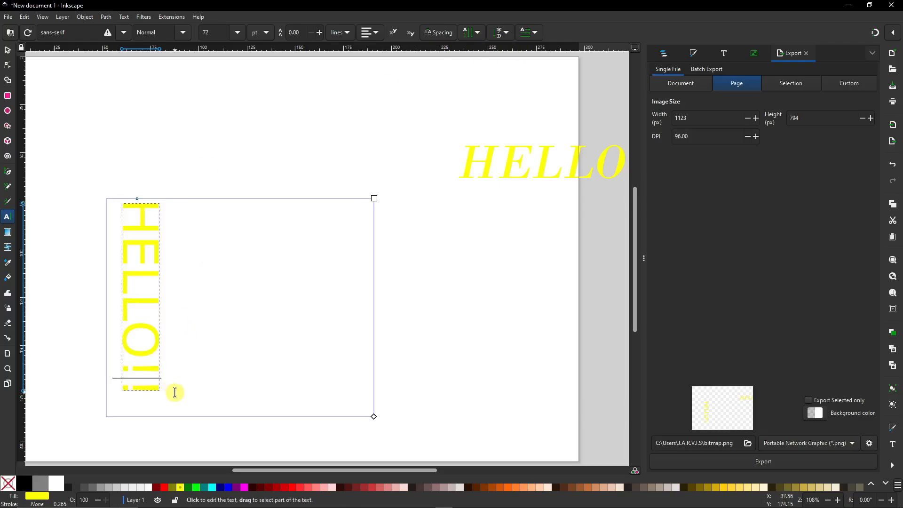
left_click(174, 393)
left_click_drag(153, 380, 145, 210)
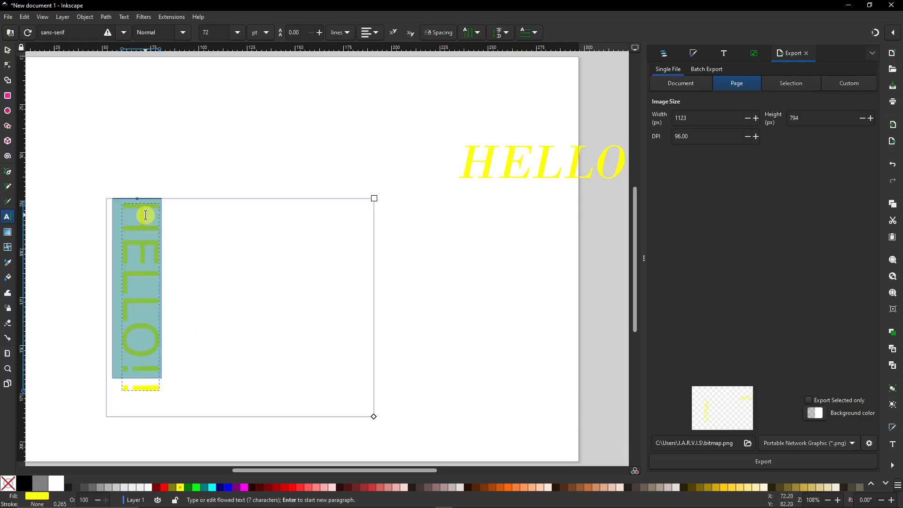
left_click(144, 219)
double_click(152, 352)
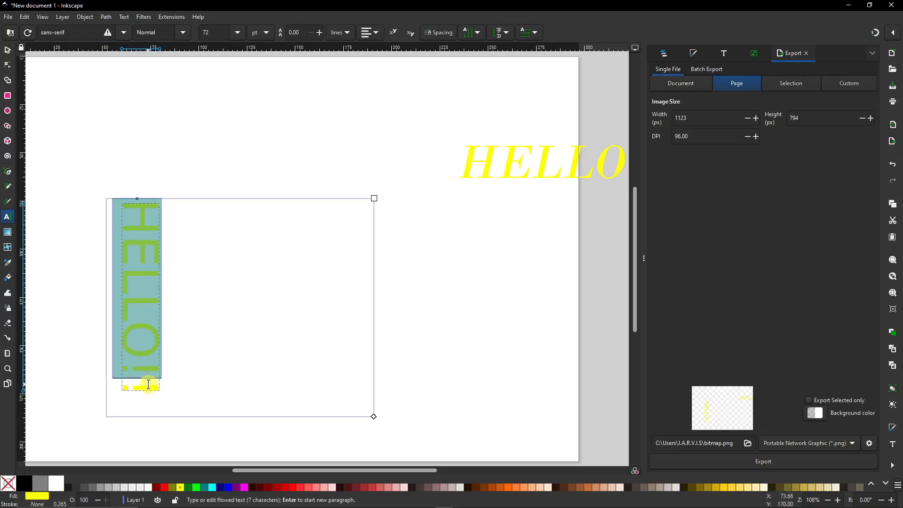
left_click(483, 34)
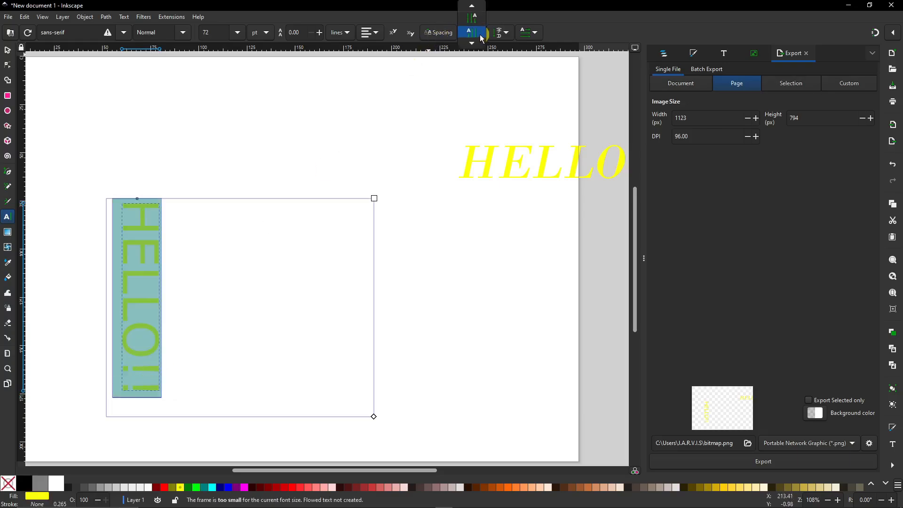
left_click(475, 9)
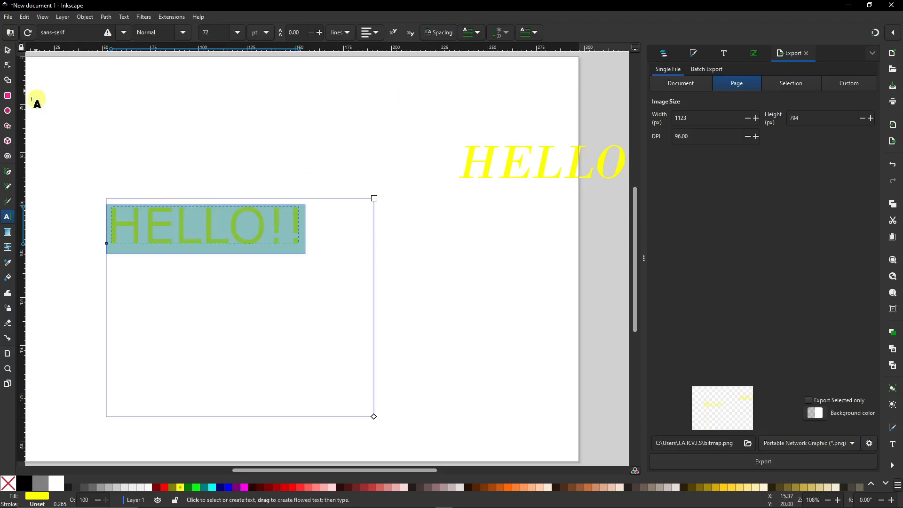
Open the Fill and Stroke settings for the selected "HELLO!!" text and shift its fill hue from yellow to red
left_click(103, 18)
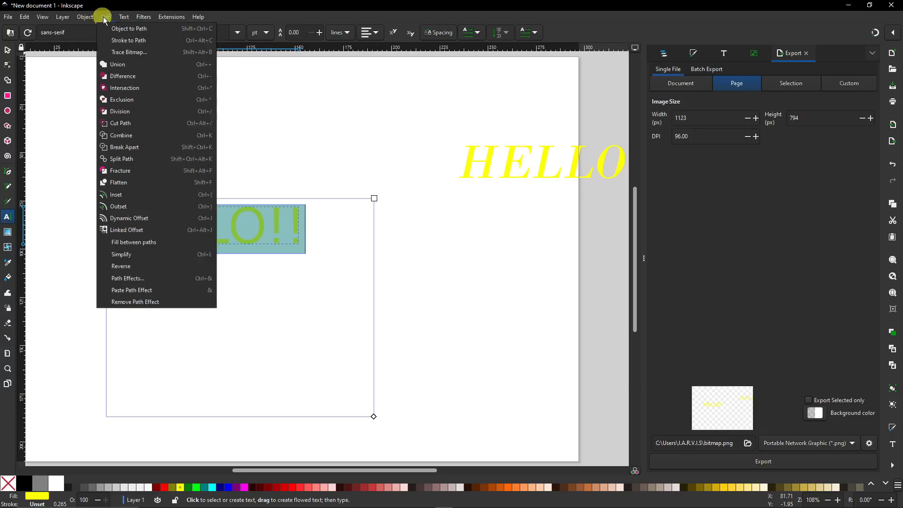
left_click(124, 17)
left_click(85, 17)
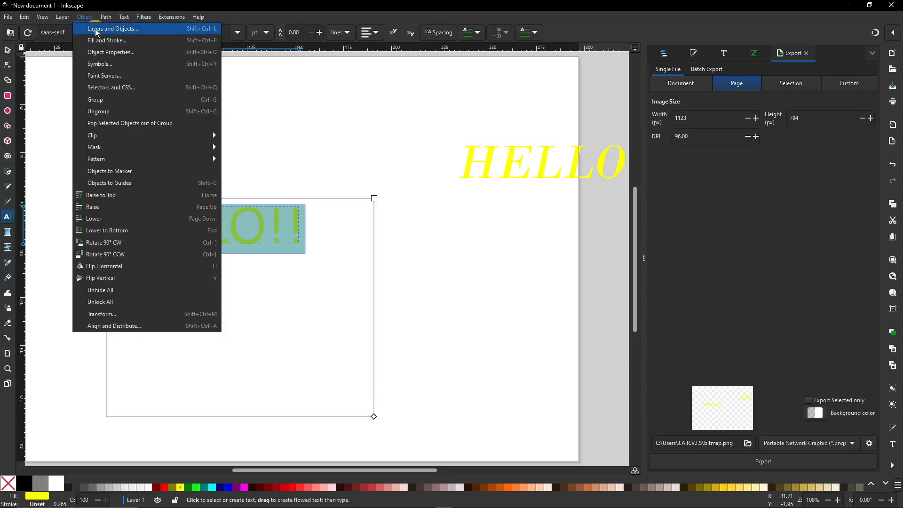
left_click(106, 40)
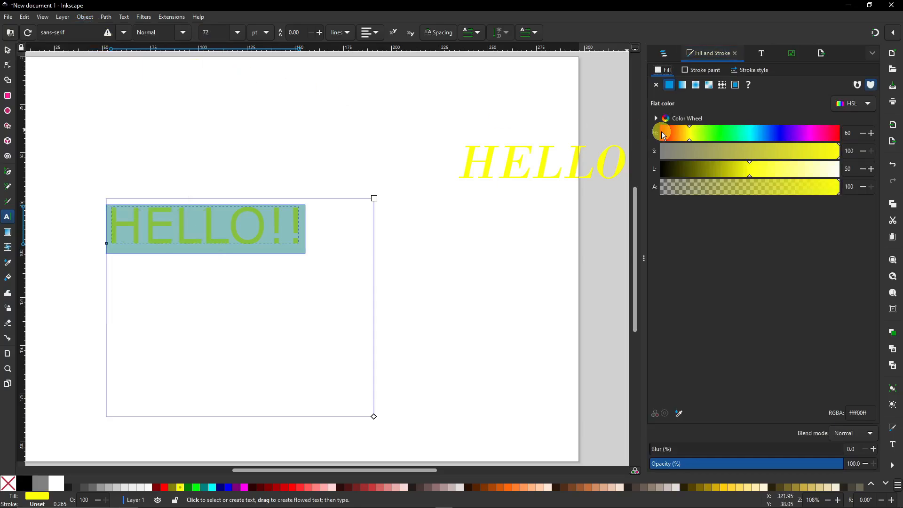
left_click_drag(690, 126, 661, 128)
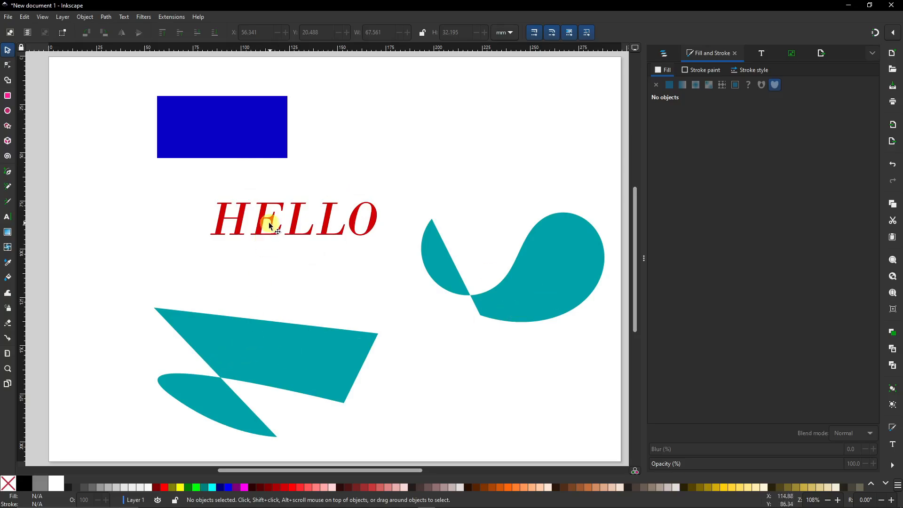
Enter text editing on the red "HELLO" and return to selecting it as an object
double_click(295, 217)
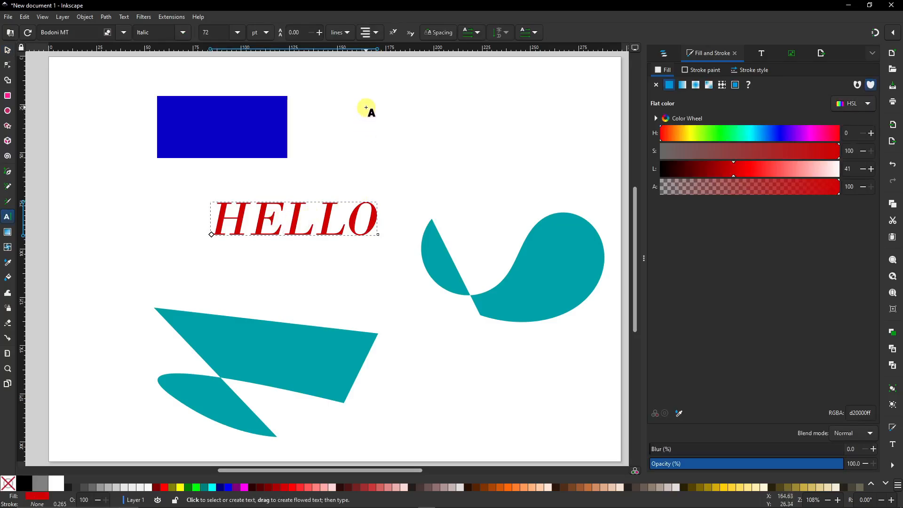
left_click(7, 50)
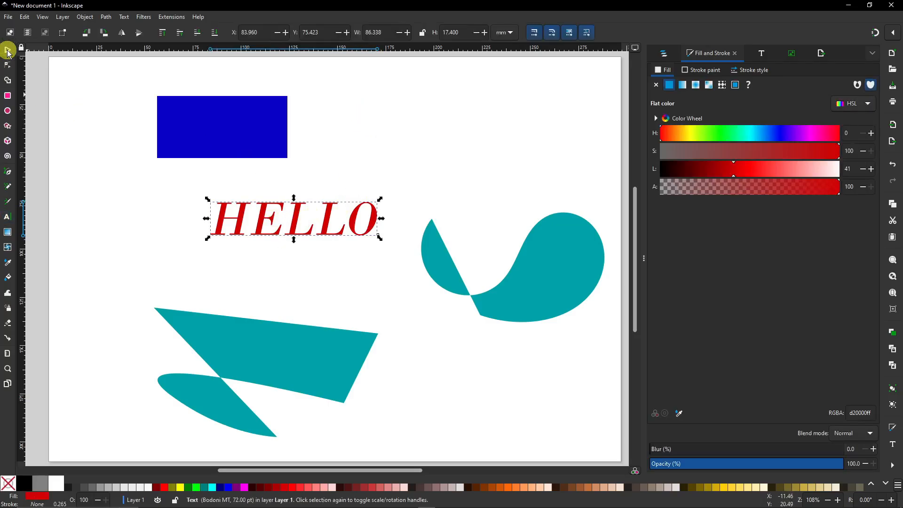
key("ctrl+shift+p")
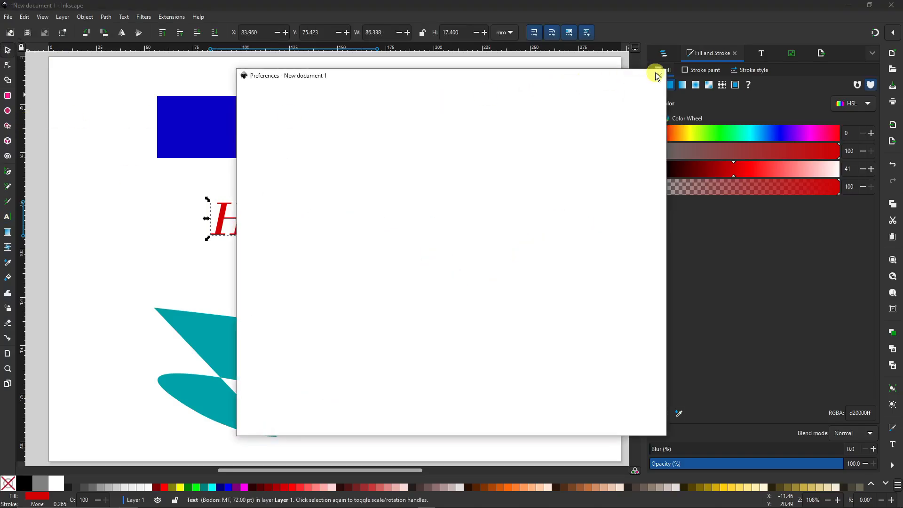
left_click(658, 76)
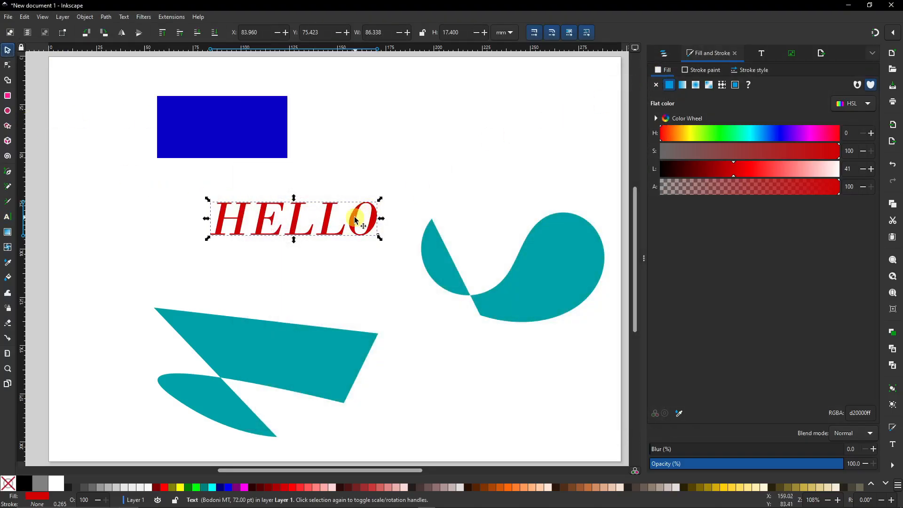
Try to create a small flowed text frame beside the blue rectangle with the Text tool
key("t")
left_click_drag(385, 104, 509, 143)
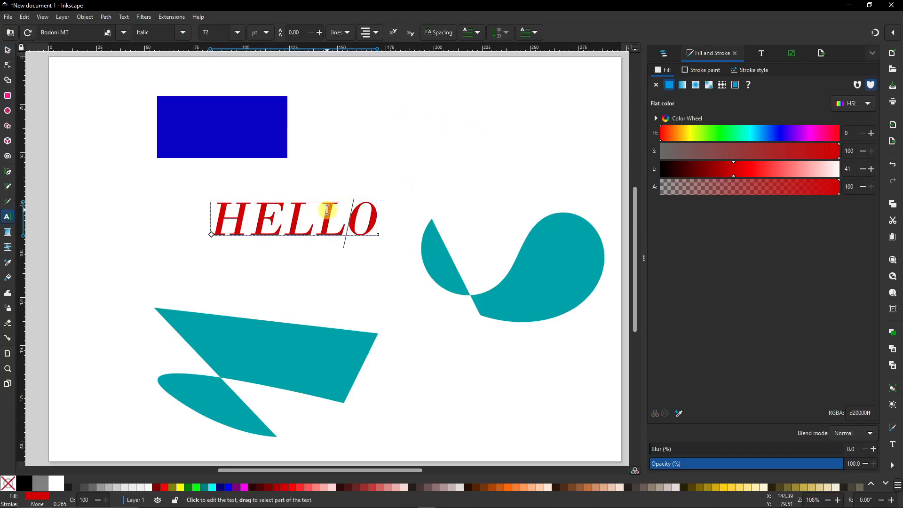
left_click(220, 128)
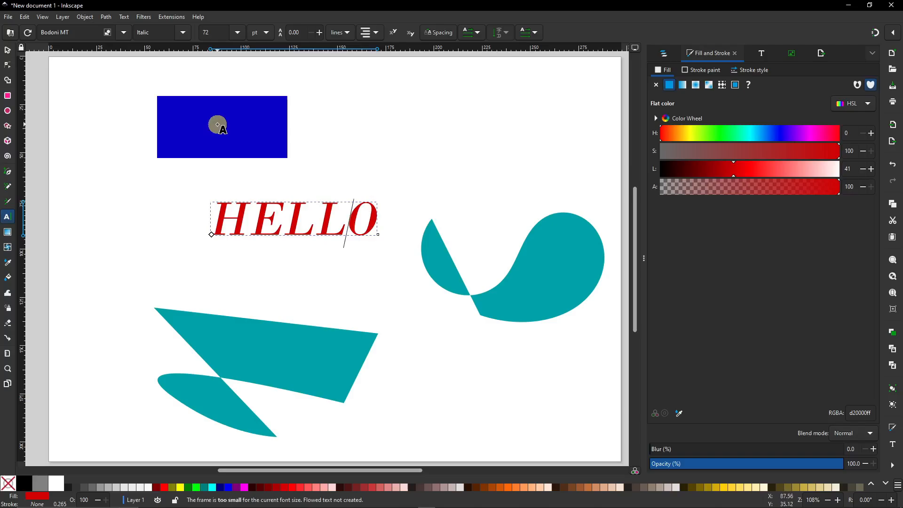
left_click(251, 130)
left_click(7, 50)
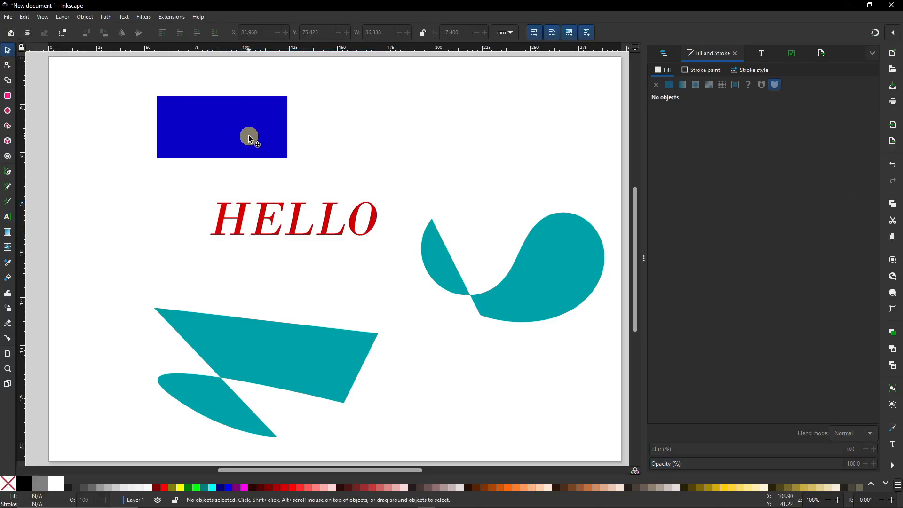
Draw a teal rectangle about 45 by 21 mm to the right of the blue rectangle
double_click(249, 139)
left_click_drag(350, 93, 436, 135)
left_click(8, 55)
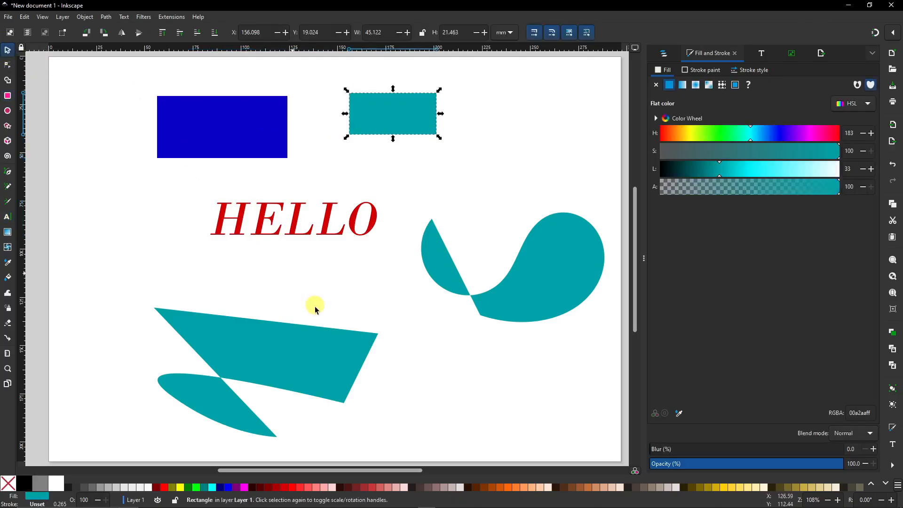
Reshape the teal path below "HELLO" by swinging its smooth node's handles and moving its upper-left corner node inward
left_click(273, 351)
key("n")
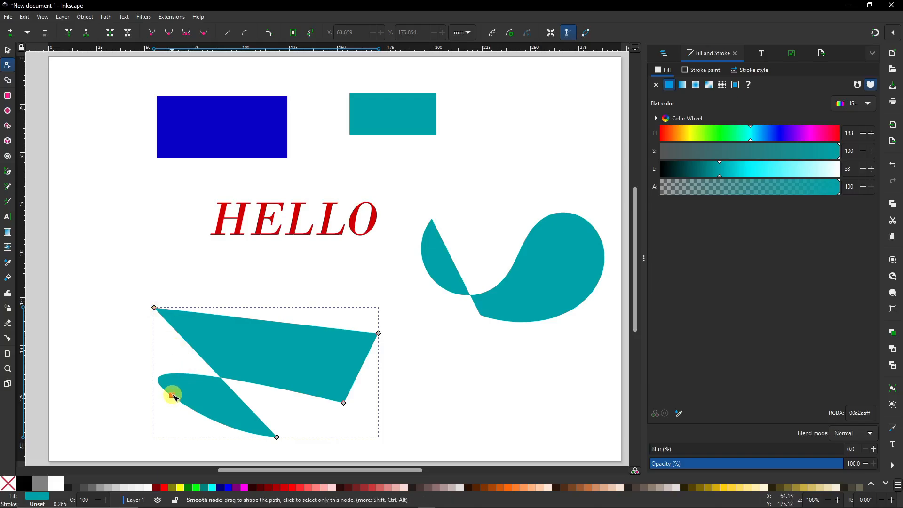
left_click(174, 398)
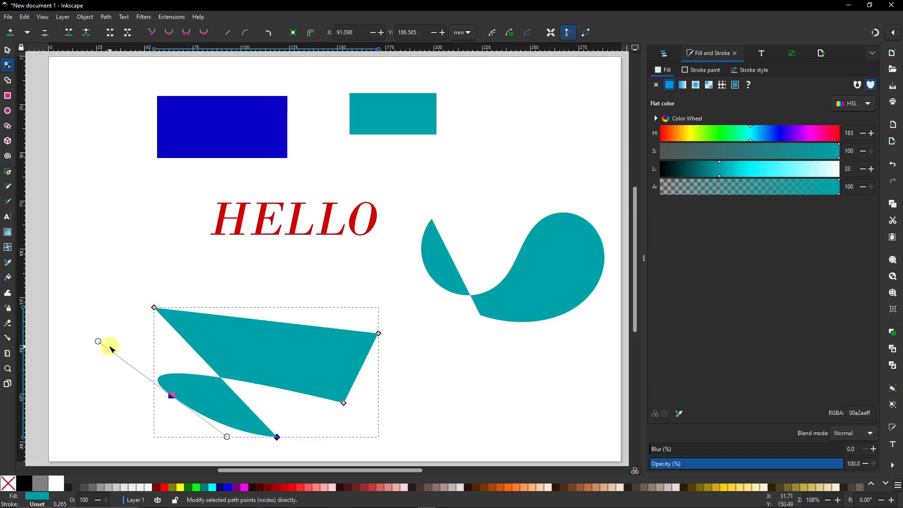
left_click_drag(97, 342, 181, 429)
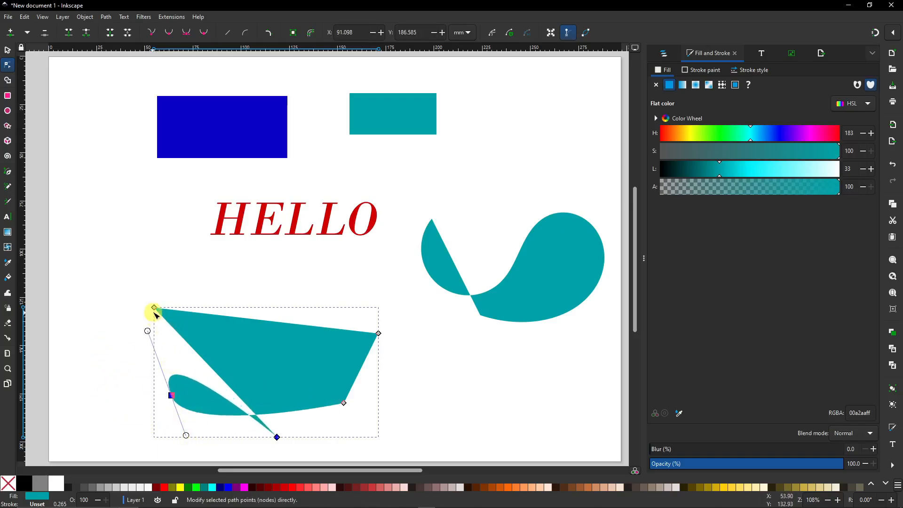
left_click_drag(157, 309, 257, 355)
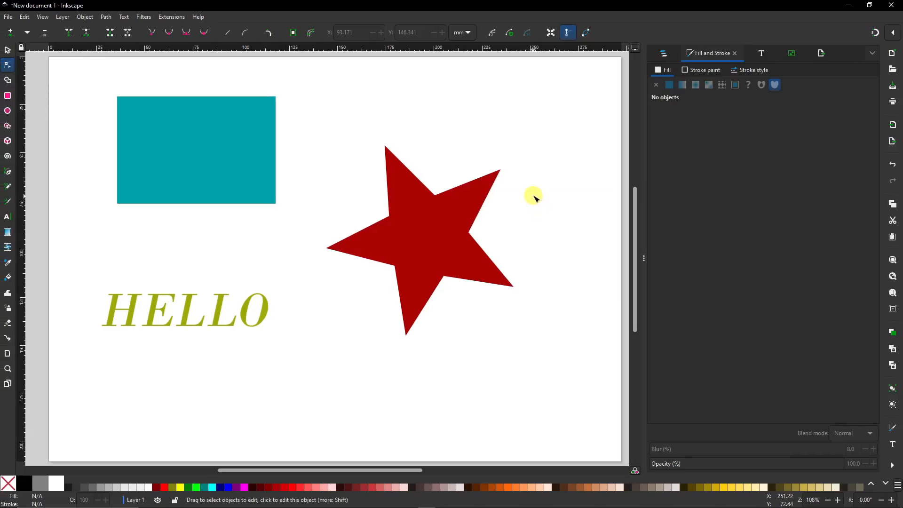
scroll(536, 198, "up", 2)
scroll(535, 198, "down", 2)
scroll(536, 198, "down", 1)
scroll(535, 198, "up", 1)
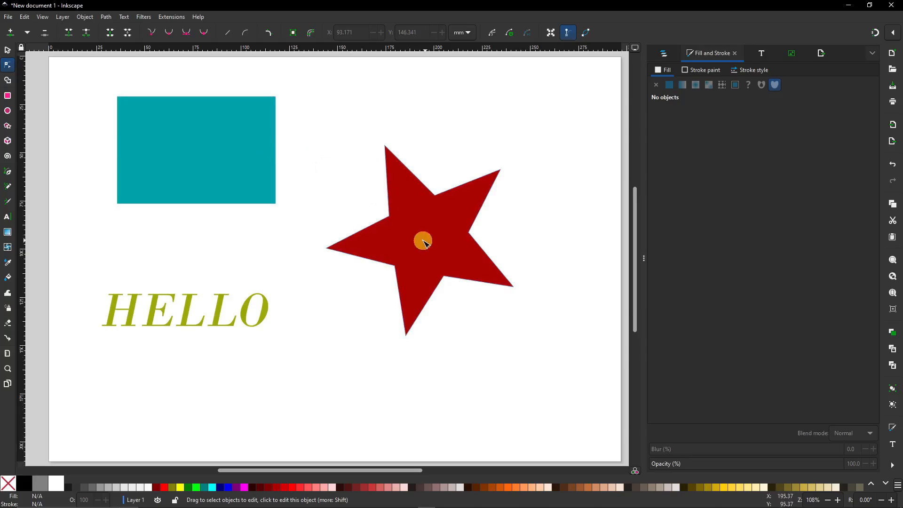
Select the teal rectangle and round its corners slightly, with a vertical radius of about 0.49 mm
left_click(9, 53)
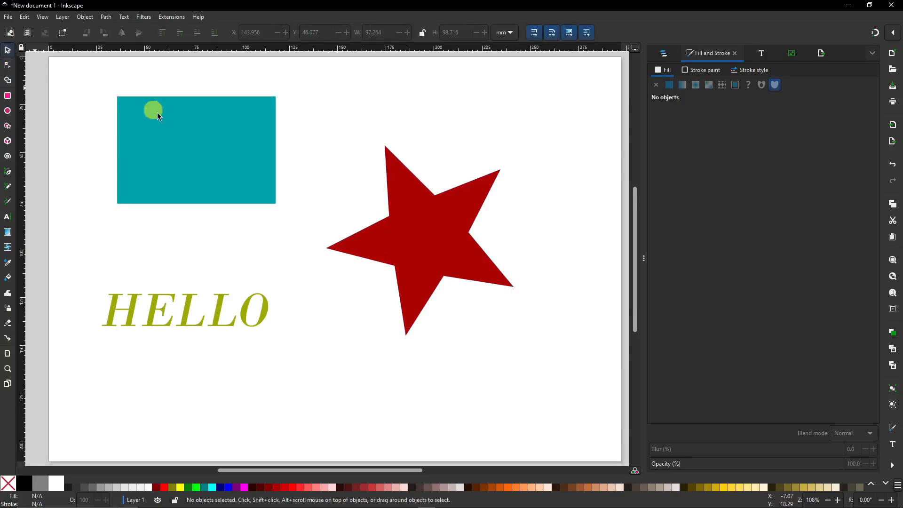
double_click(227, 137)
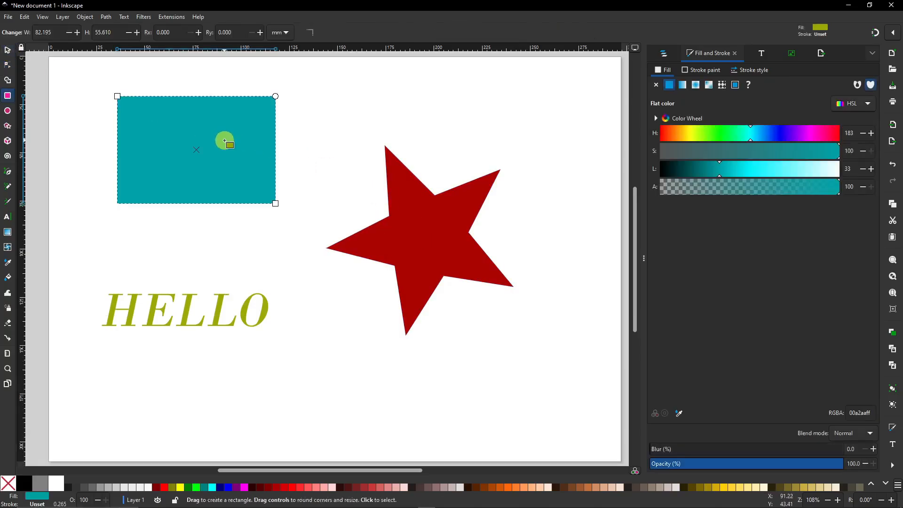
left_click(7, 49)
key("r")
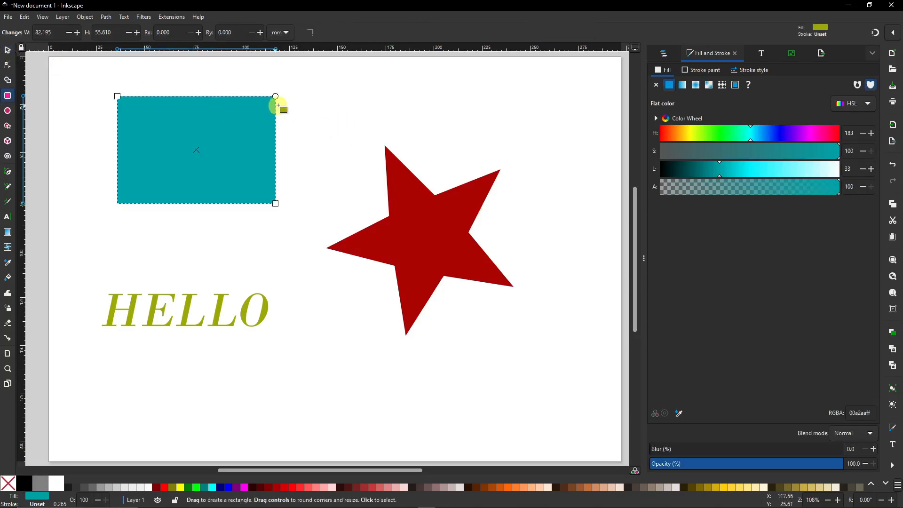
mouse_move(277, 107)
left_mouse_down()
mouse_move(280, 165)
mouse_move(281, 95)
left_mouse_up()
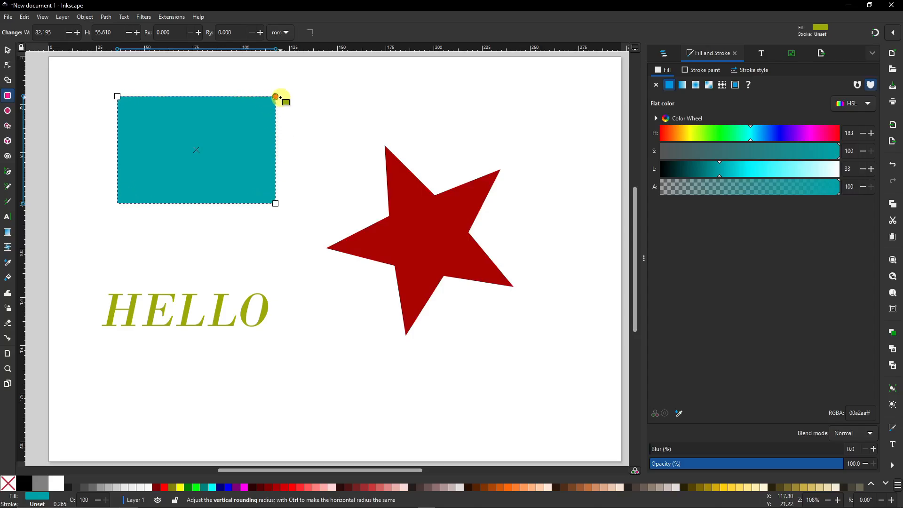
Remove the stray small rectangle and extend the teal rectangle's upper-left corner outward to about 103 by 67 mm
left_click_drag(115, 94, 88, 83)
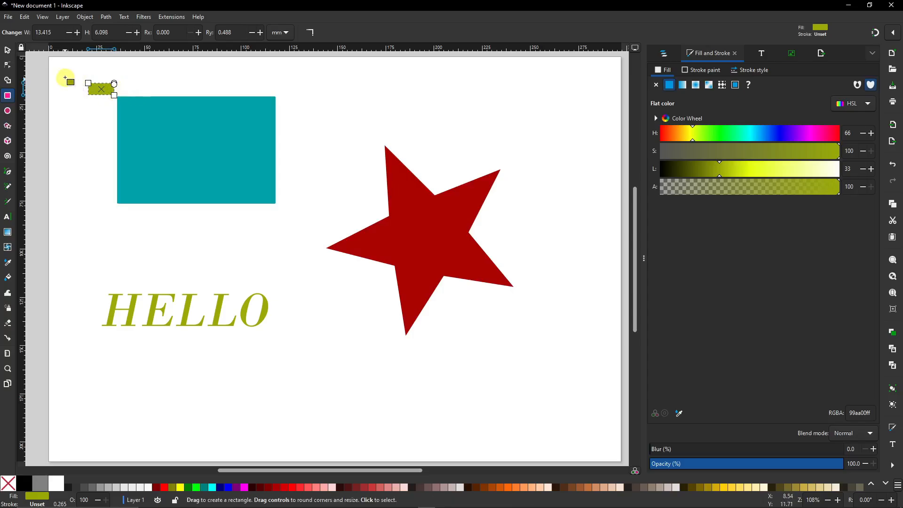
key("Delete")
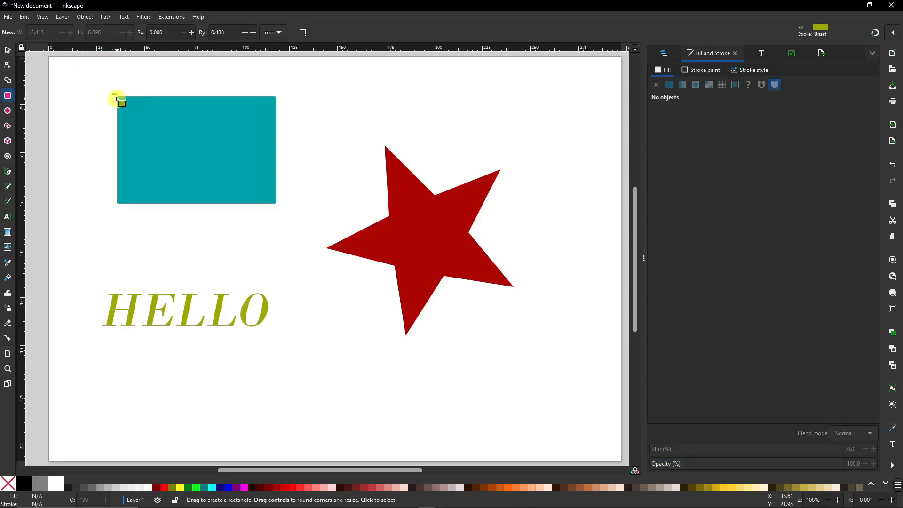
left_click_drag(132, 96, 76, 75)
key("Delete")
left_click(9, 51)
left_click(158, 111)
key("r")
Shift the red star slightly to the left and pull its upper-right tip node inward
left_click(388, 191)
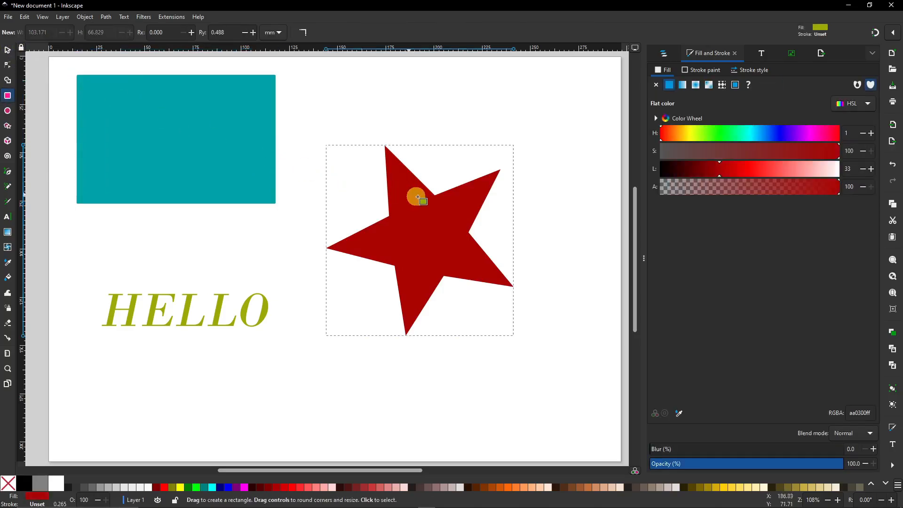
left_click(447, 121)
left_click(413, 179)
left_click(8, 50)
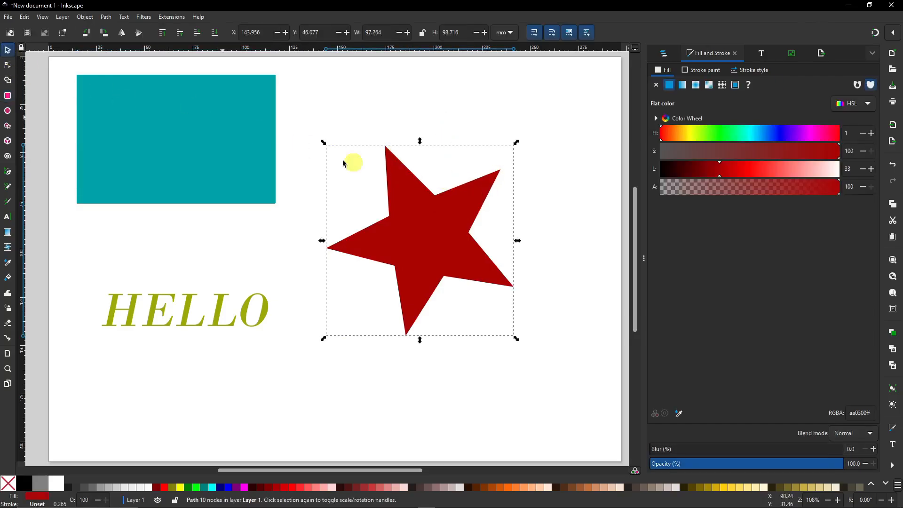
left_click(460, 192)
left_click_drag(479, 202, 495, 177)
key("n")
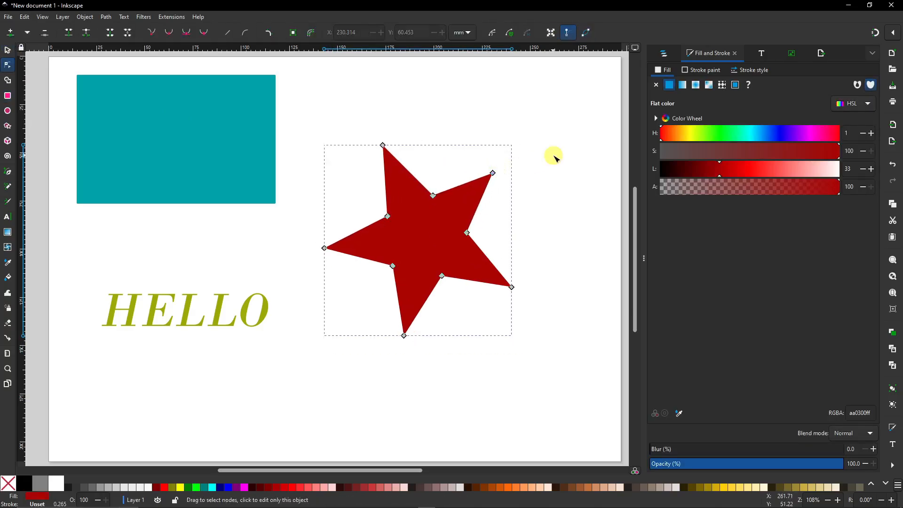
left_click(461, 121)
Convert the teal rectangle from a shape object to a path
left_click(7, 50)
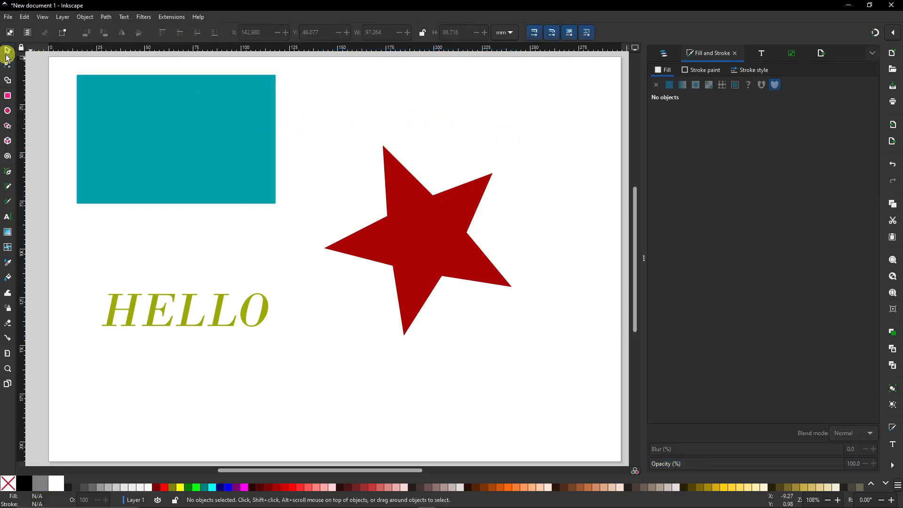
left_click(222, 136)
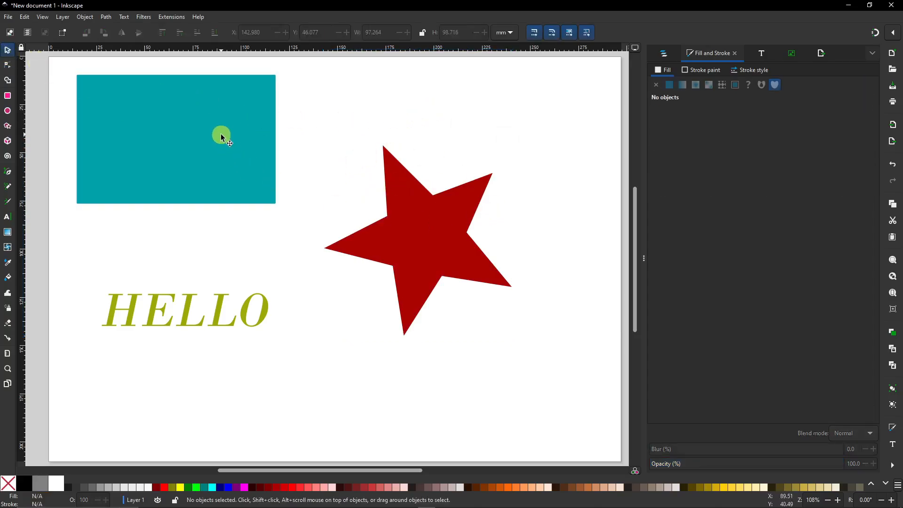
left_click(85, 17)
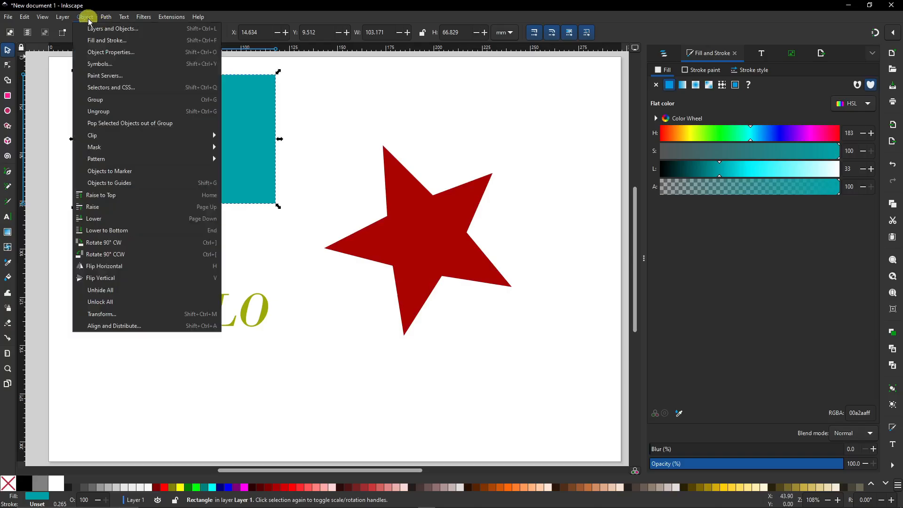
mouse_move(104, 19)
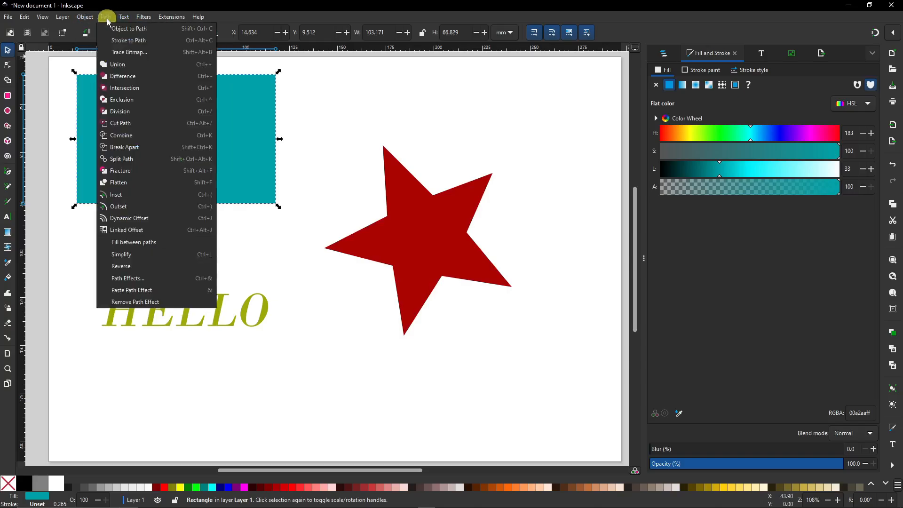
left_click(115, 27)
Apply Object to Path to the red star and to the "HELLO" lettering, and clear the selection
left_click(397, 171)
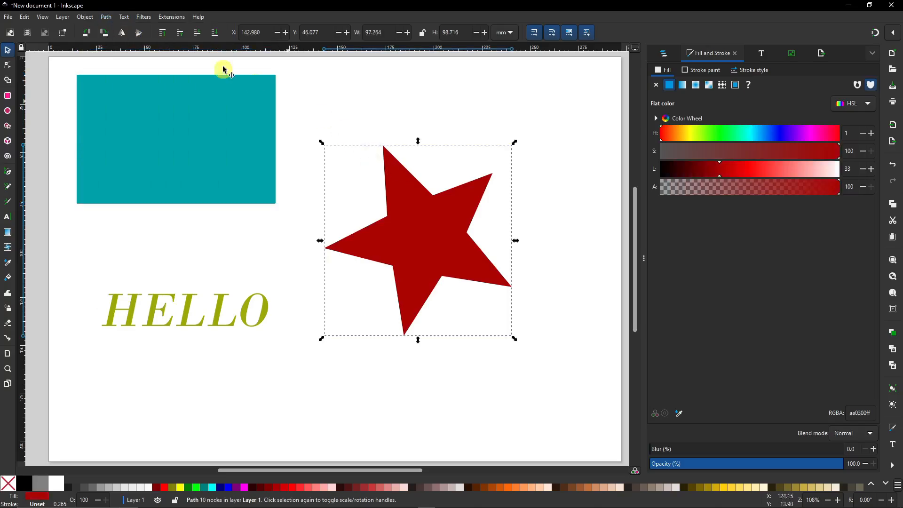
left_click(104, 17)
left_click(124, 27)
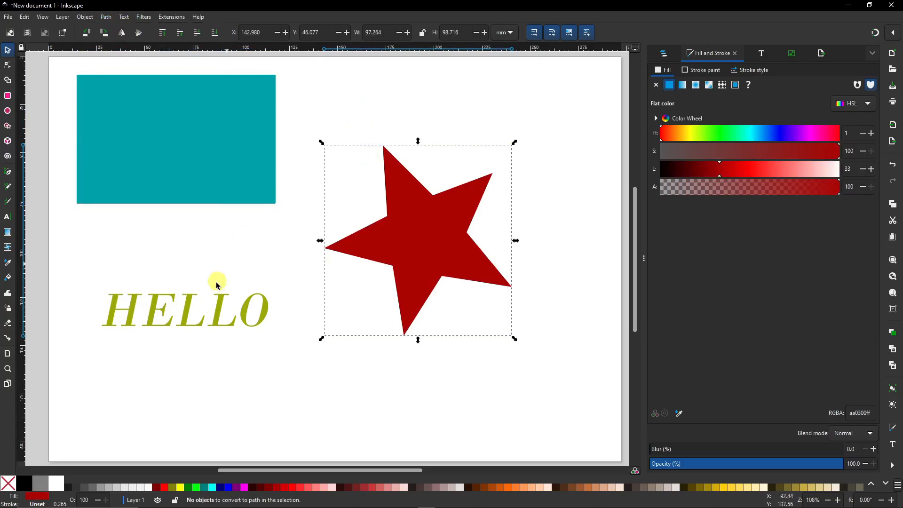
left_click(217, 305)
left_click(119, 28)
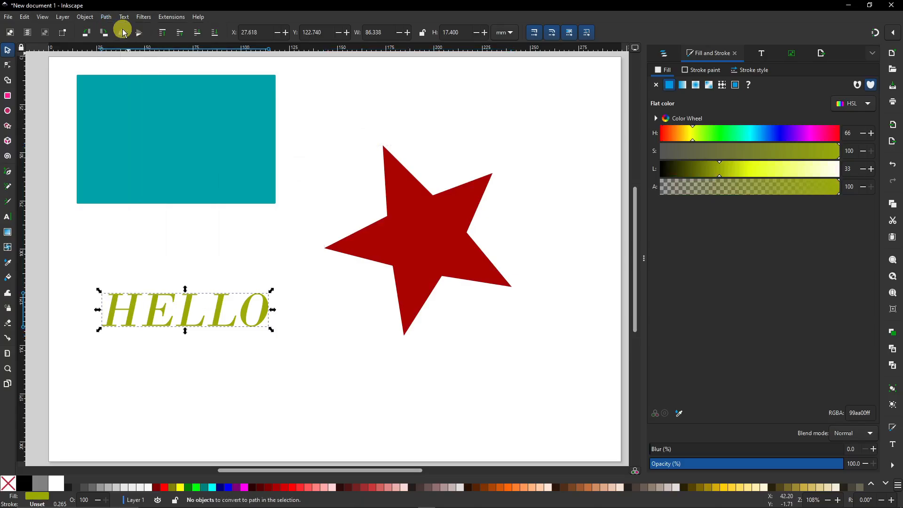
left_click(409, 113)
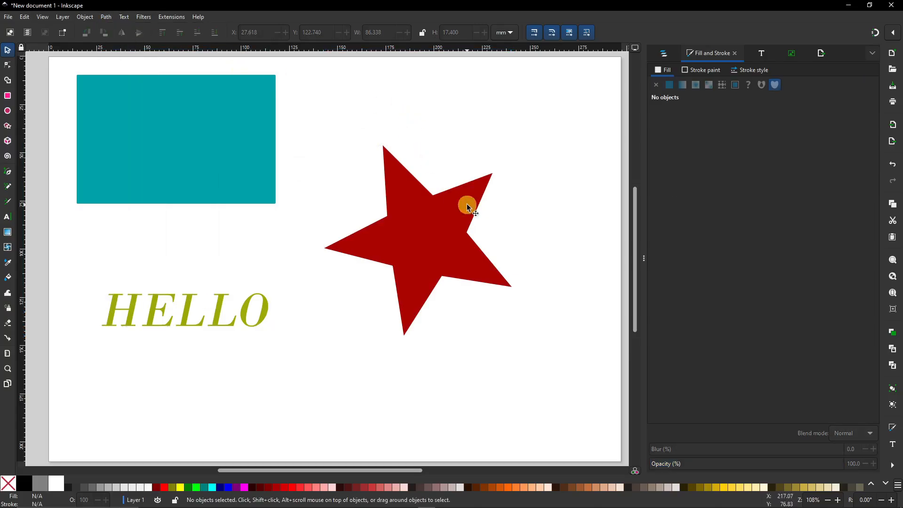
Reshape the red star into a rough ten-sided polygon by moving its five inner corner nodes outward
scroll(467, 205, "up", 2)
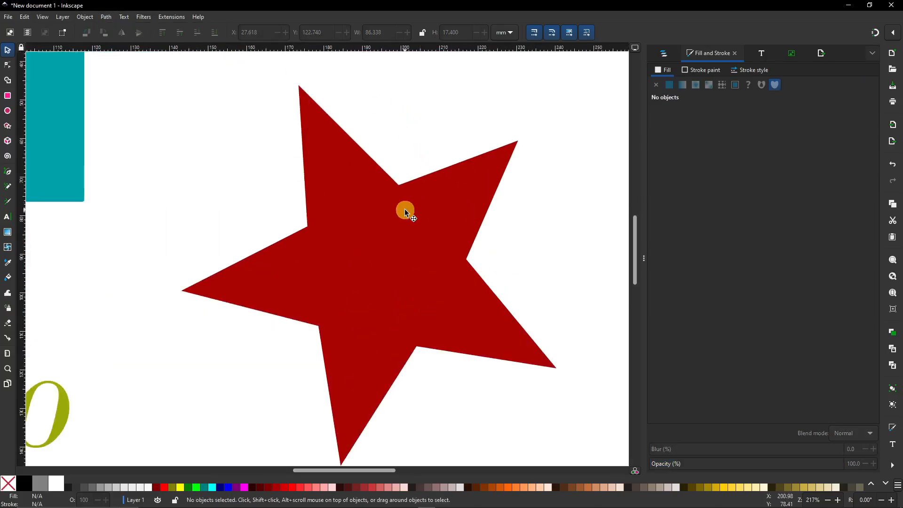
double_click(405, 209)
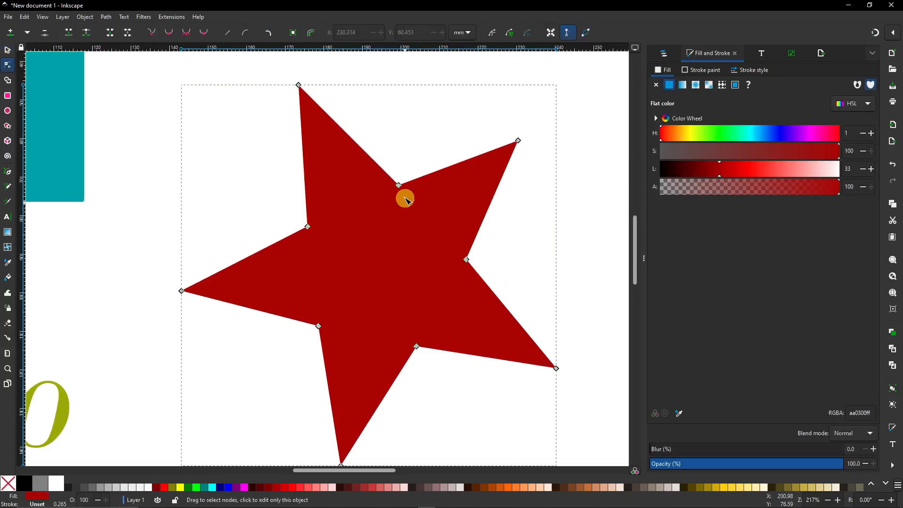
left_click_drag(398, 185, 404, 153)
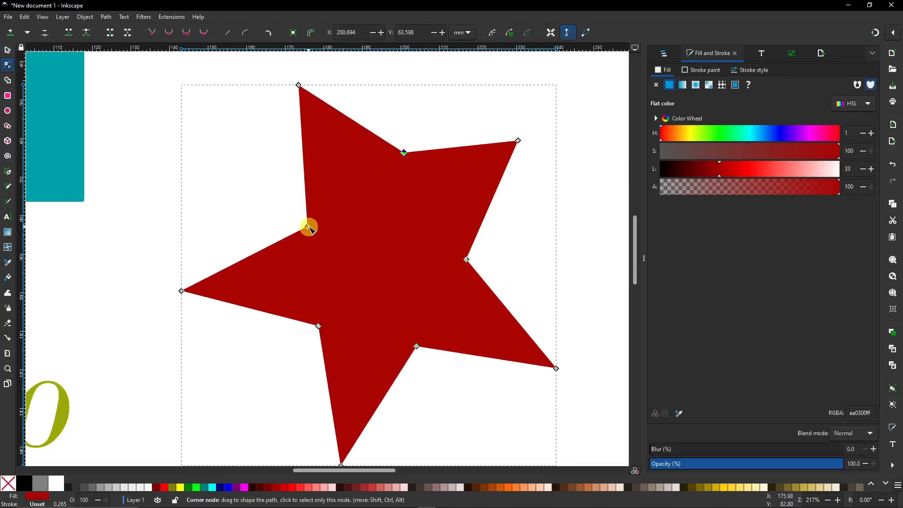
left_click_drag(308, 226, 215, 145)
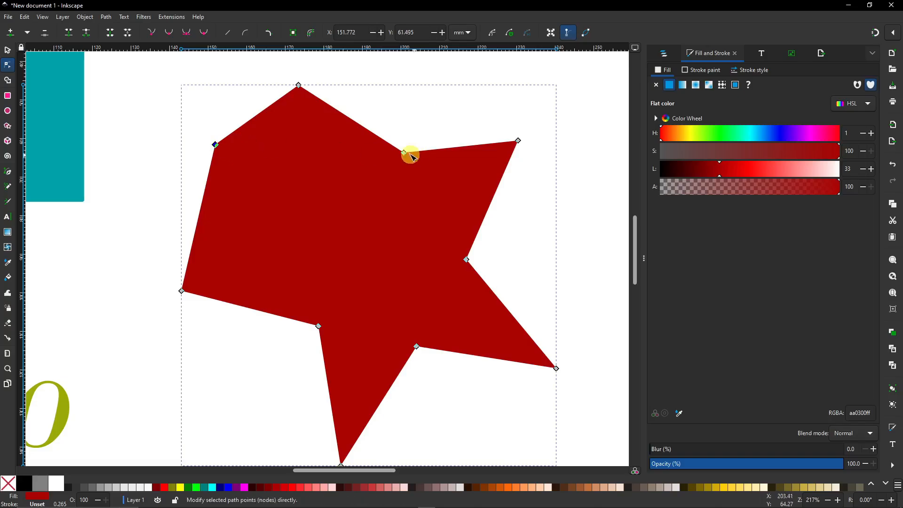
left_click_drag(406, 151, 437, 102)
left_click_drag(466, 260, 531, 257)
left_click_drag(416, 346, 453, 414)
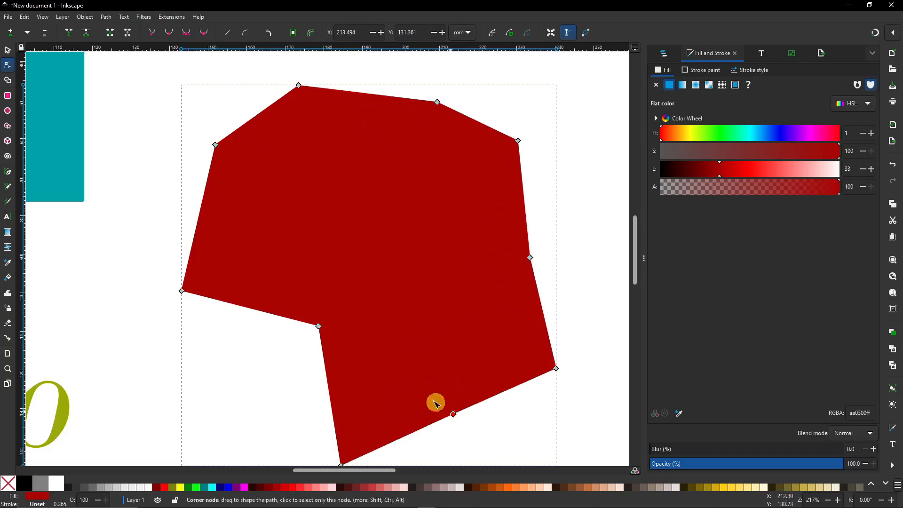
left_click_drag(316, 324, 258, 386)
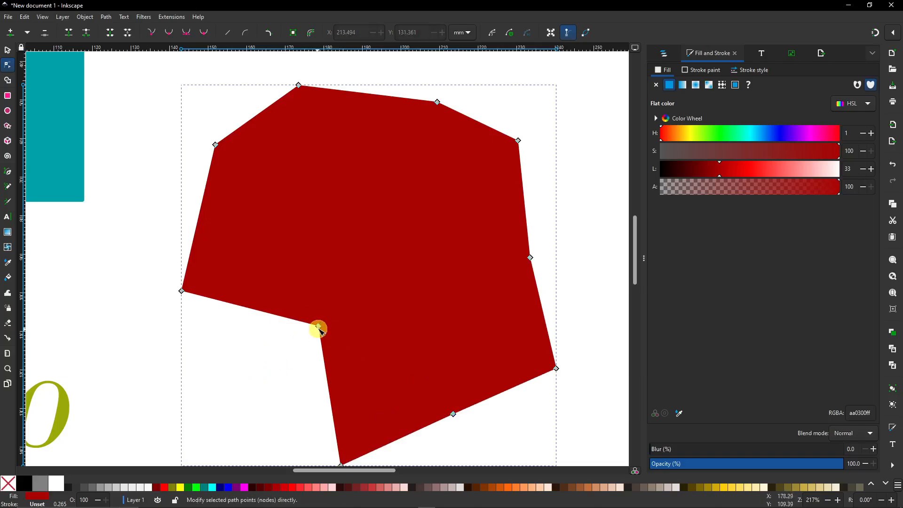
left_click_drag(319, 327, 246, 391)
Distort the "HELLO" lettering by moving nodes at the O's inner top, the second L's upper stem and the E's middle bar
scroll(260, 311, "down", 4)
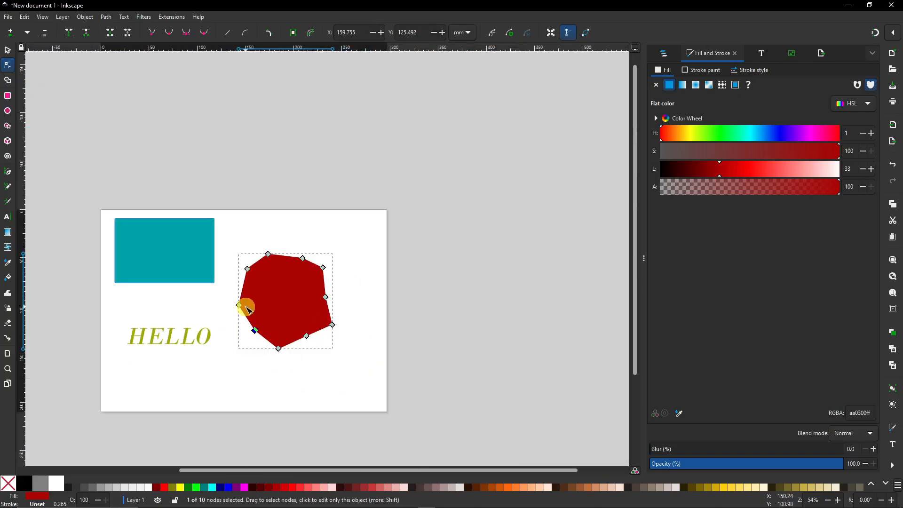
scroll(153, 344, "up", 4)
scroll(113, 347, "up", 2)
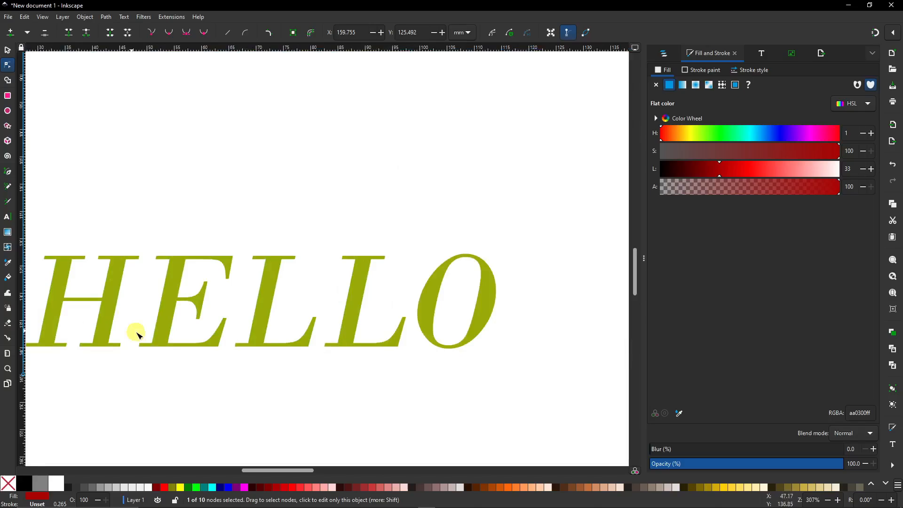
left_click(363, 288)
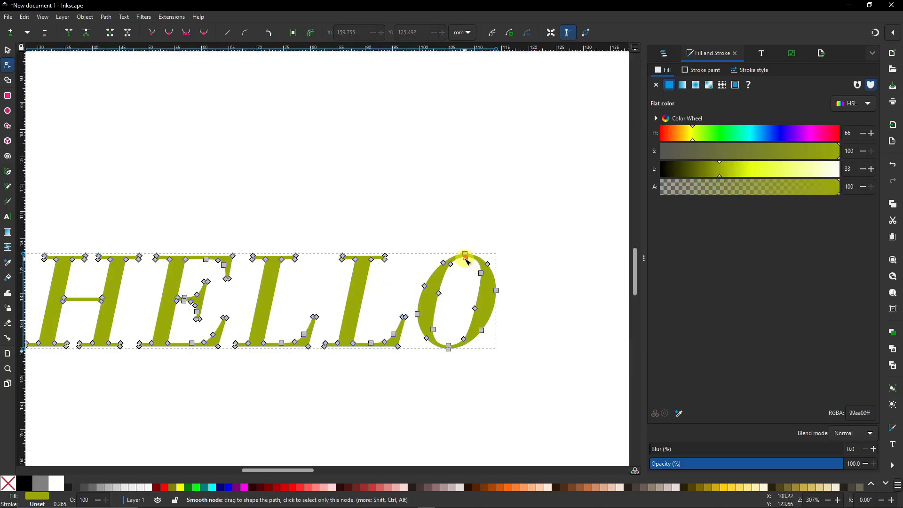
left_click_drag(466, 258, 458, 300)
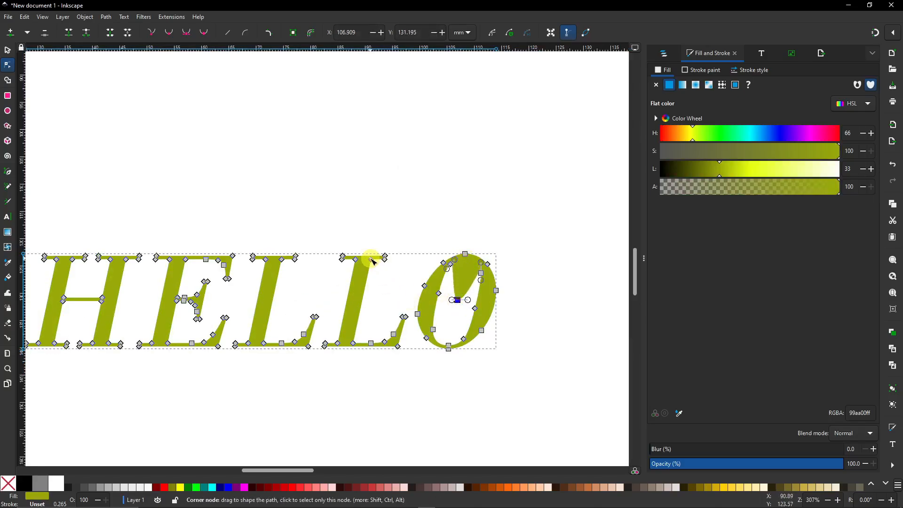
left_click_drag(371, 259, 394, 285)
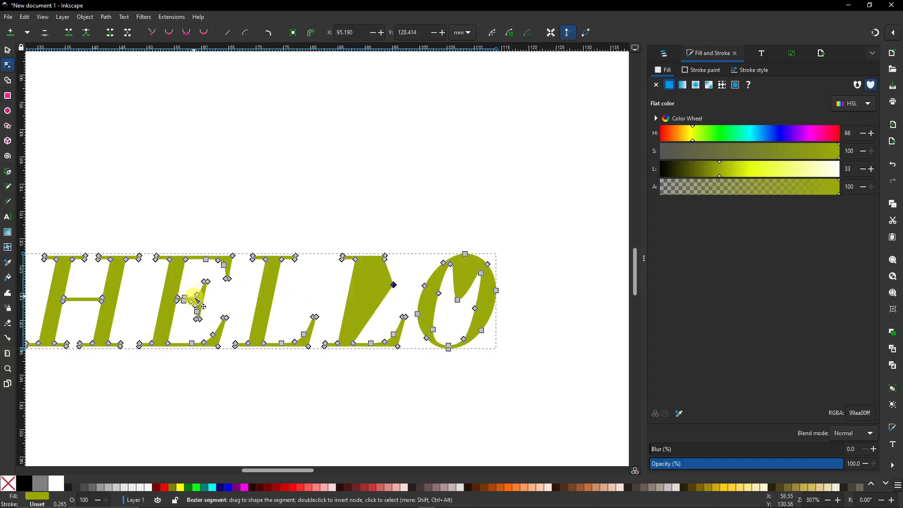
left_click_drag(201, 298, 227, 298)
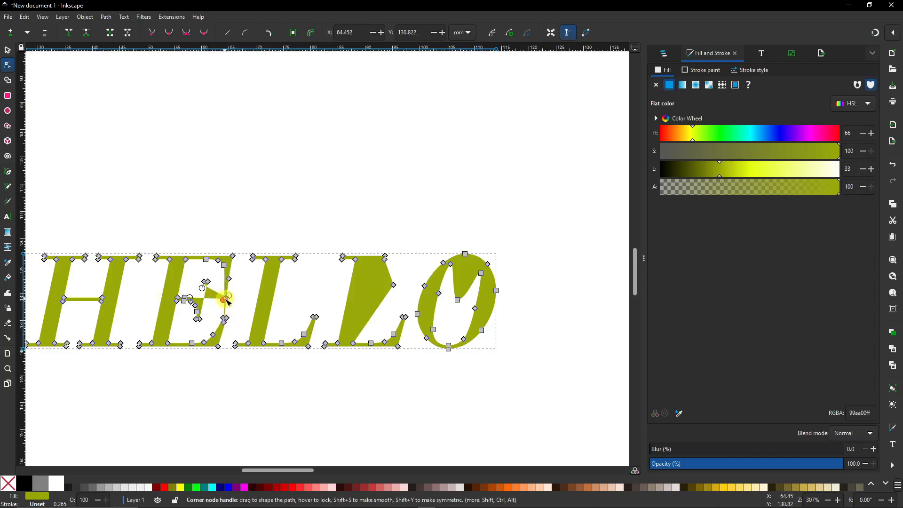
scroll(320, 240, "down", 4)
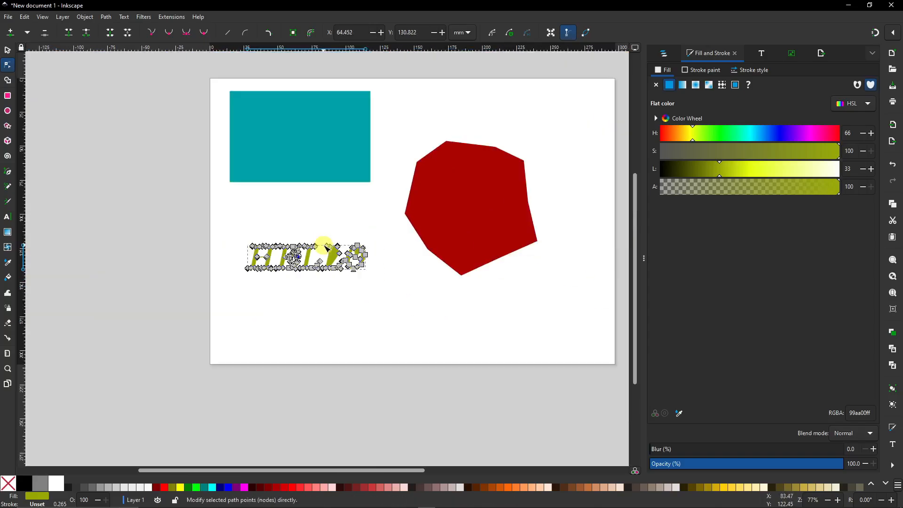
scroll(501, 144, "up", 2)
scroll(501, 144, "down", 2)
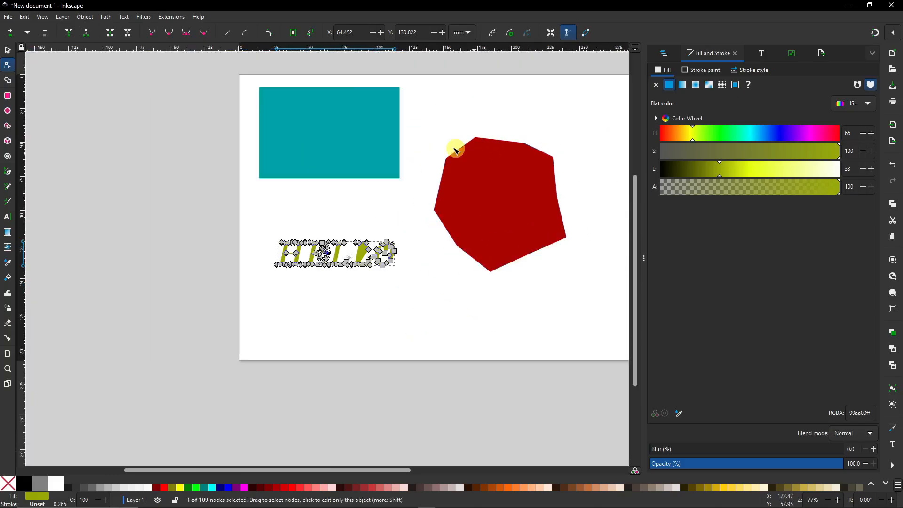
Select the teal rectangle, bring up Fill and Stroke and adjust the hue of its flat fill
left_click(339, 127)
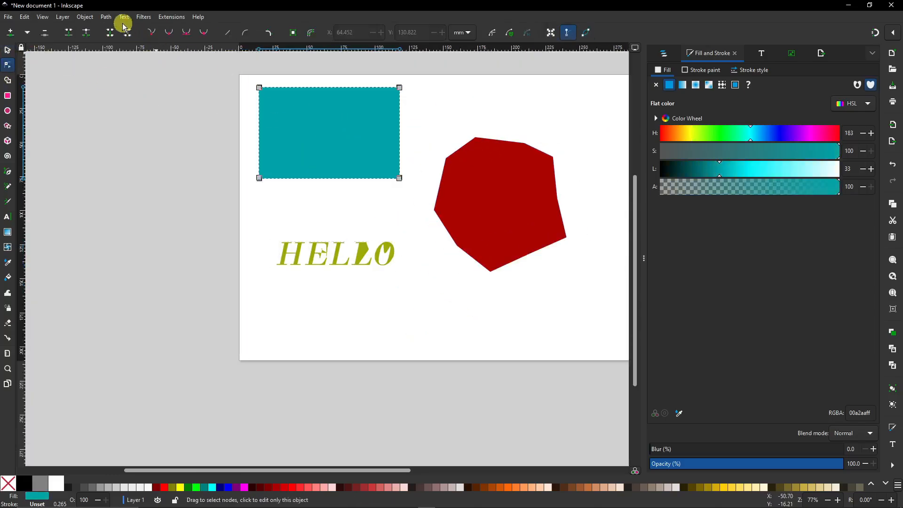
left_click(108, 18)
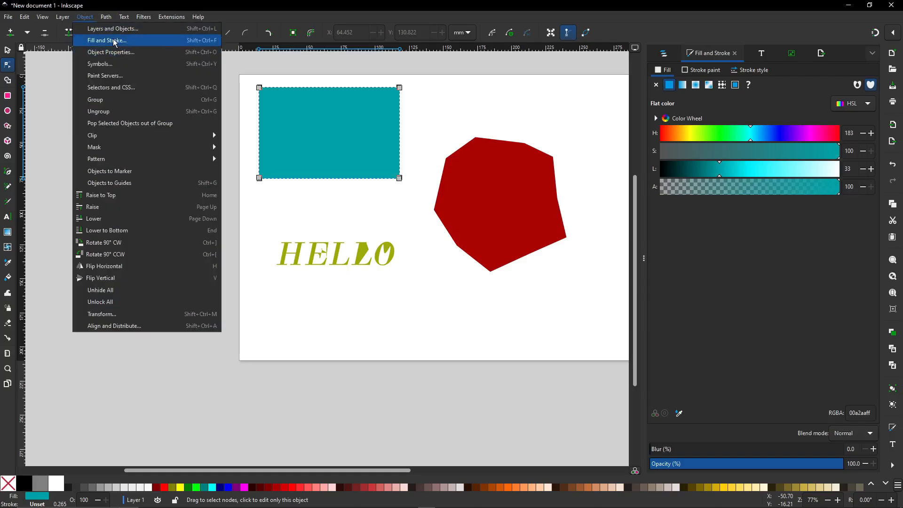
left_click(111, 39)
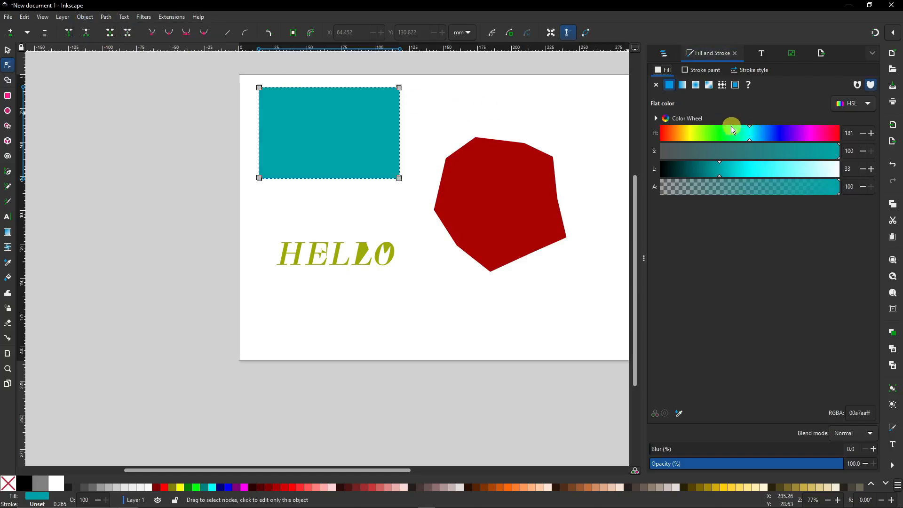
left_click_drag(731, 126, 676, 127)
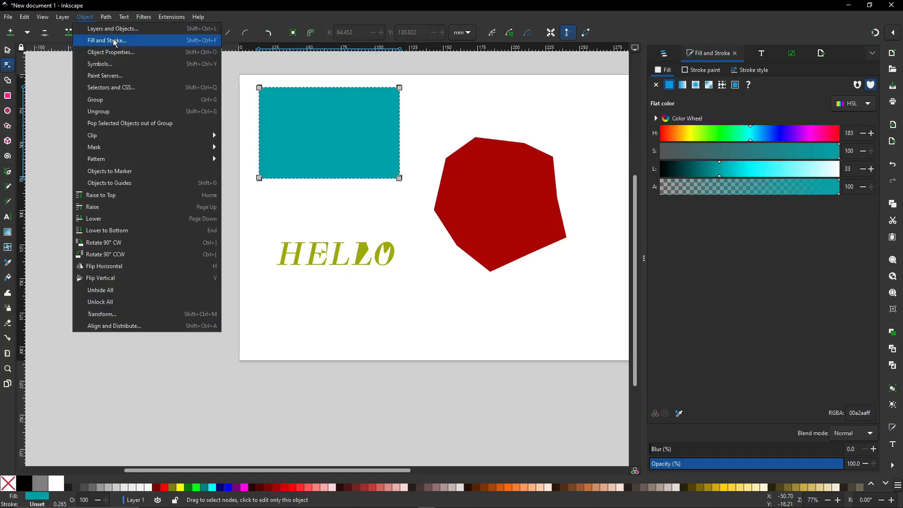
left_click(113, 38)
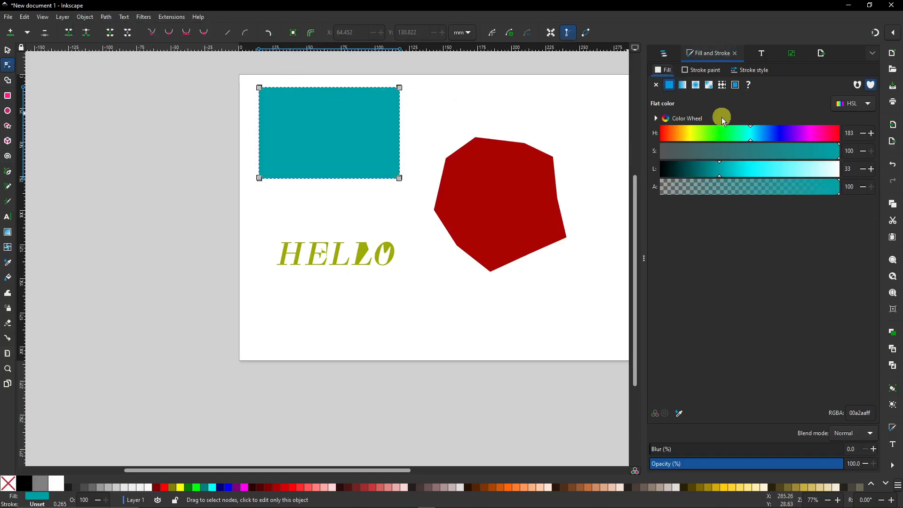
left_click_drag(727, 128, 675, 126)
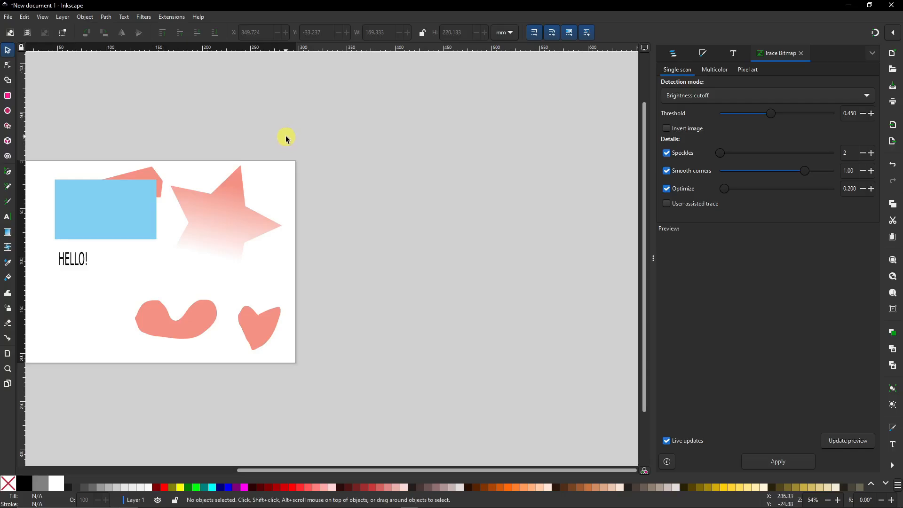
Import the JPEG portrait as an embedded image with DPI from file and automatic rendering, and place it on the empty canvas beside the page
left_click(14, 11)
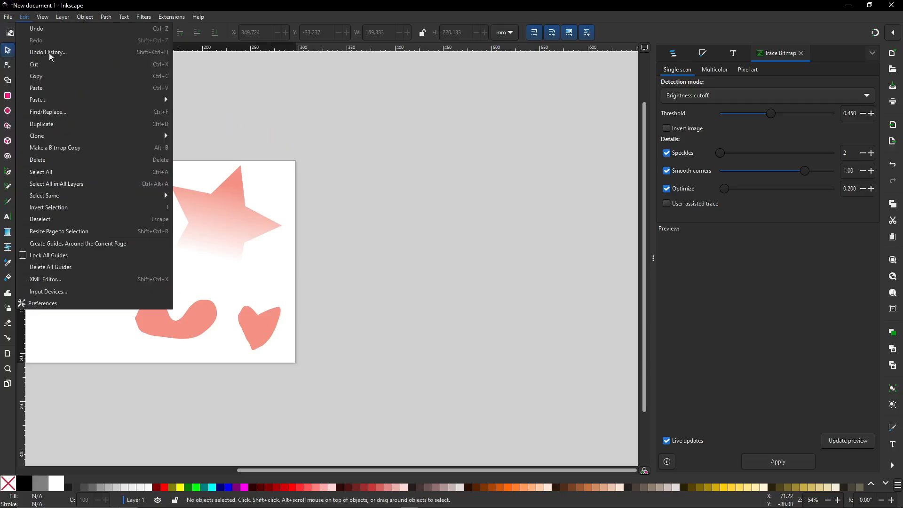
left_click(53, 135)
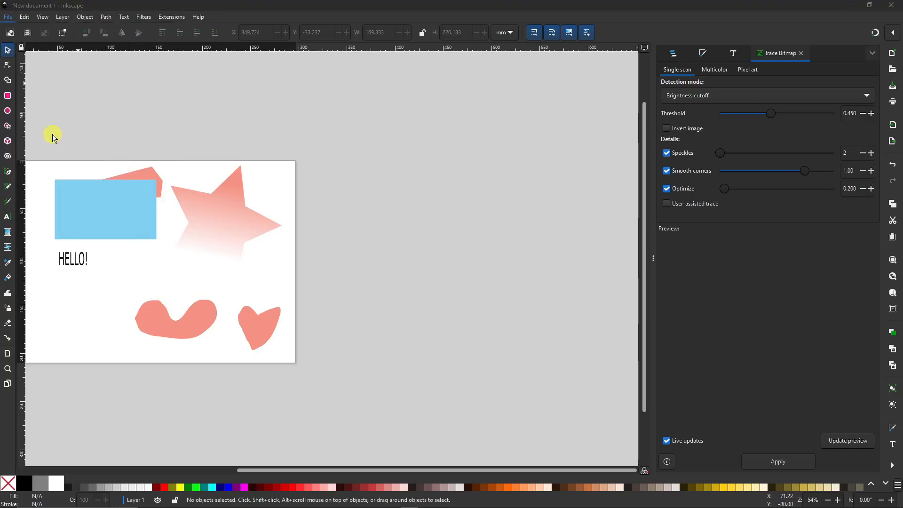
double_click(104, 112)
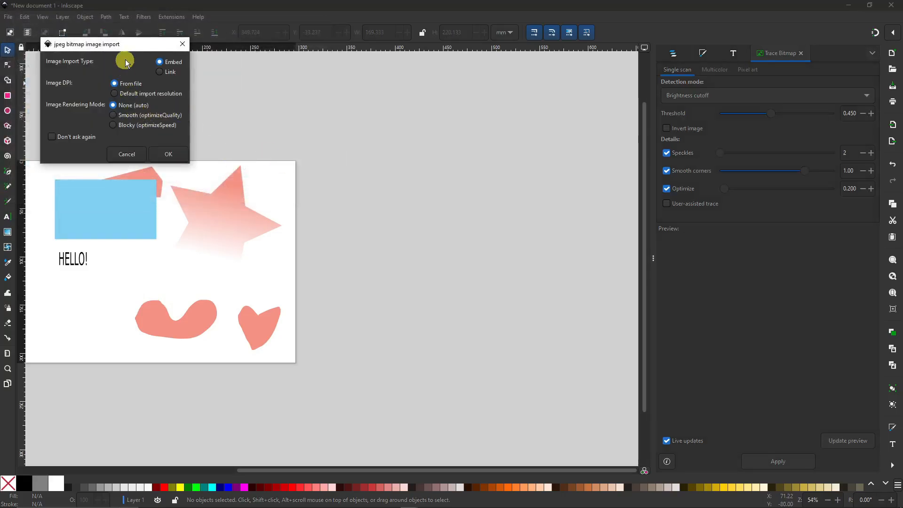
left_click_drag(142, 49, 275, 118)
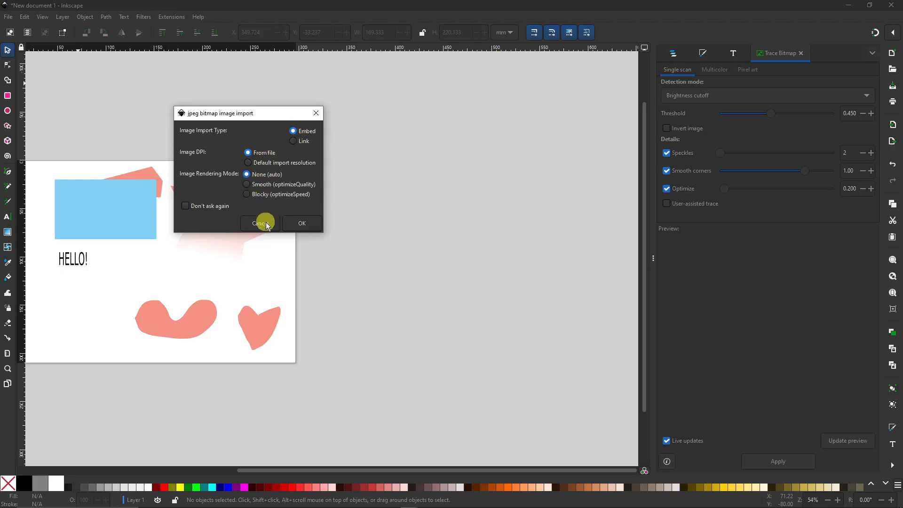
left_click(302, 224)
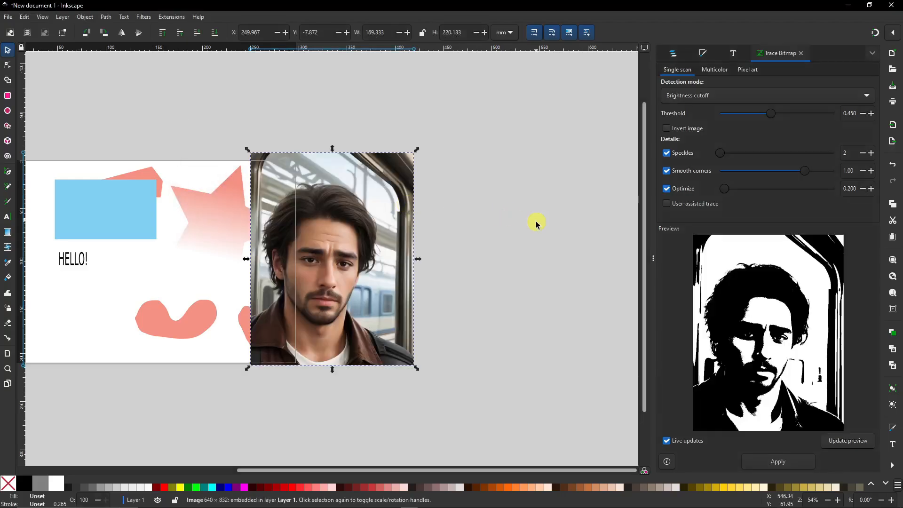
left_click_drag(343, 231, 433, 223)
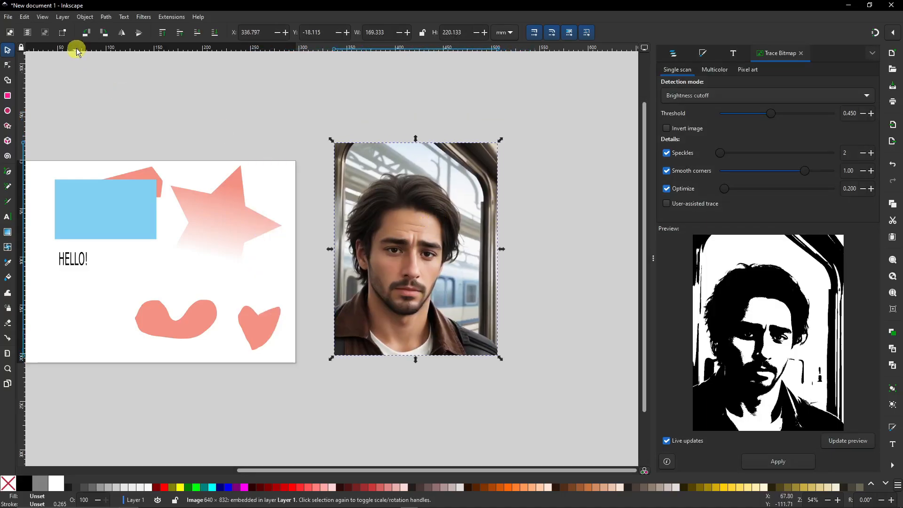
left_click(106, 17)
left_click(123, 17)
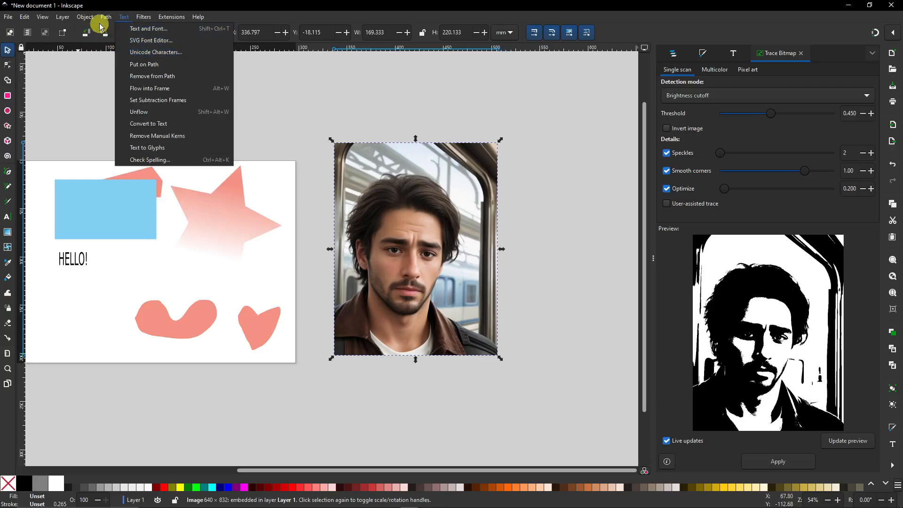
left_click(102, 20)
left_click(547, 102)
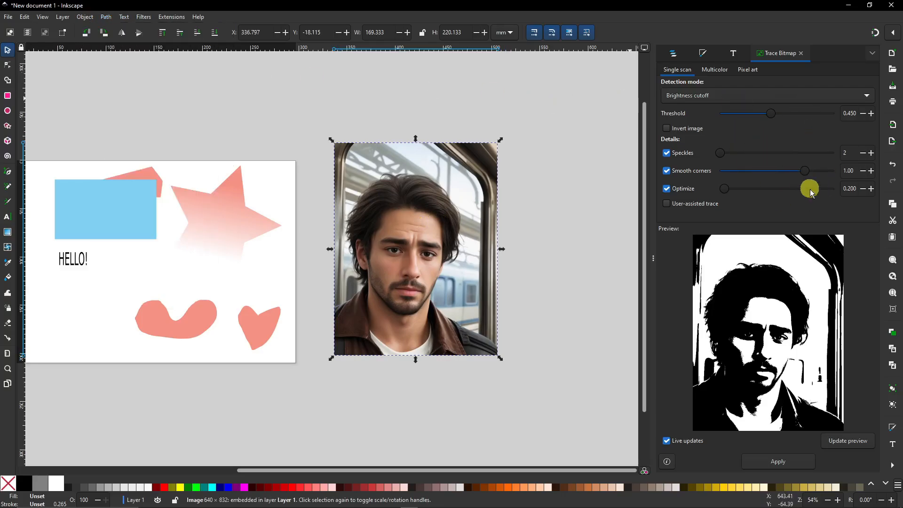
Compare the portrait's trace previews for Multicolor and for the single-scan Edge detection, Color quantization, Autotrace and Centerline tracing modes
left_click(709, 71)
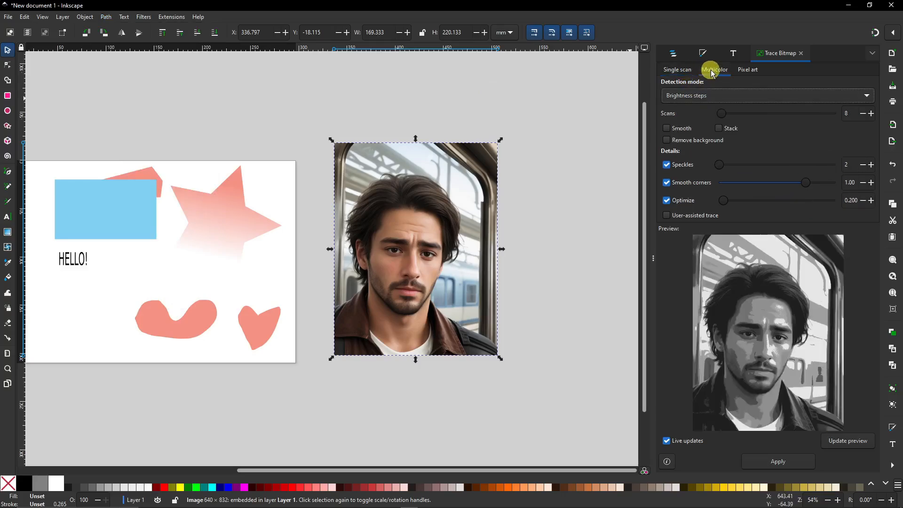
left_click(684, 74)
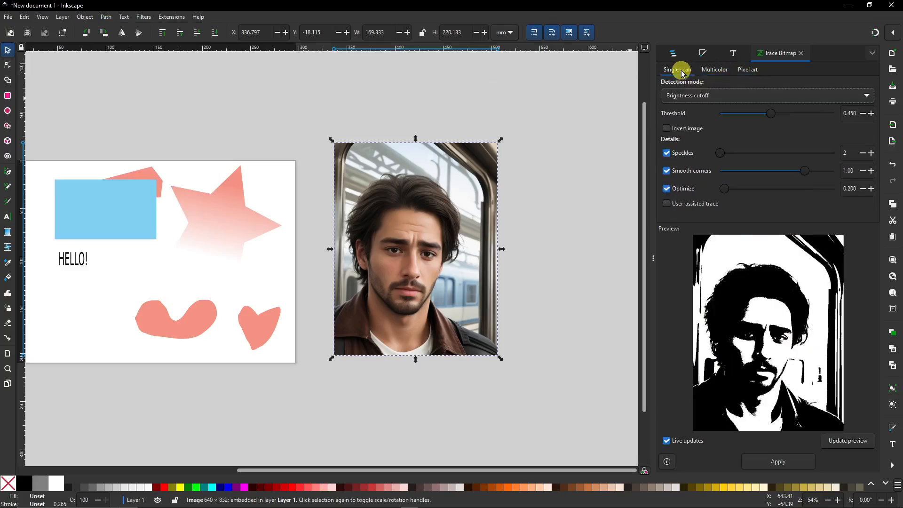
left_click(720, 95)
left_click(719, 111)
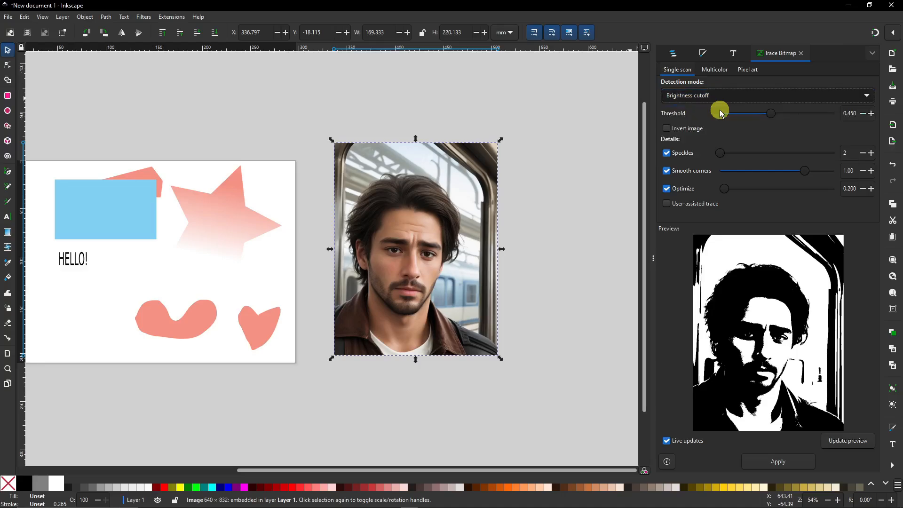
left_click(723, 96)
left_click(712, 84)
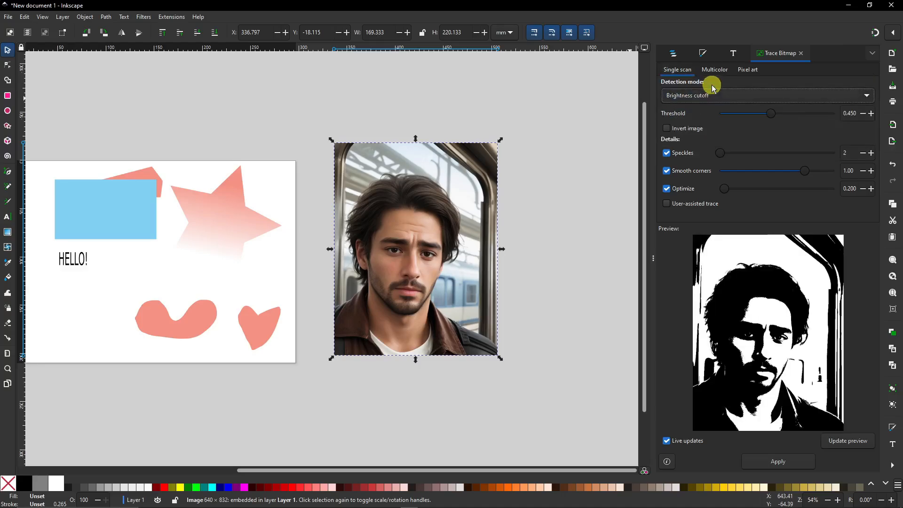
left_click(716, 94)
left_click(715, 108)
left_click(713, 94)
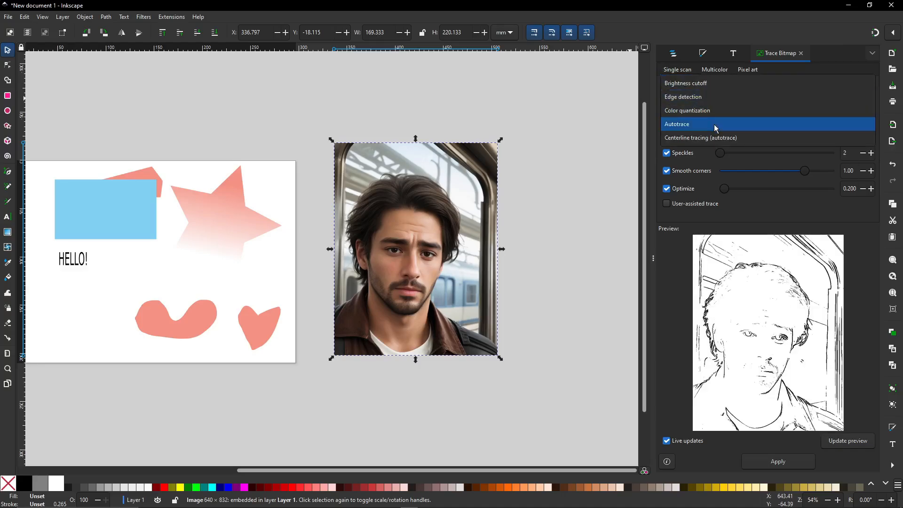
left_click(715, 112)
left_click(721, 93)
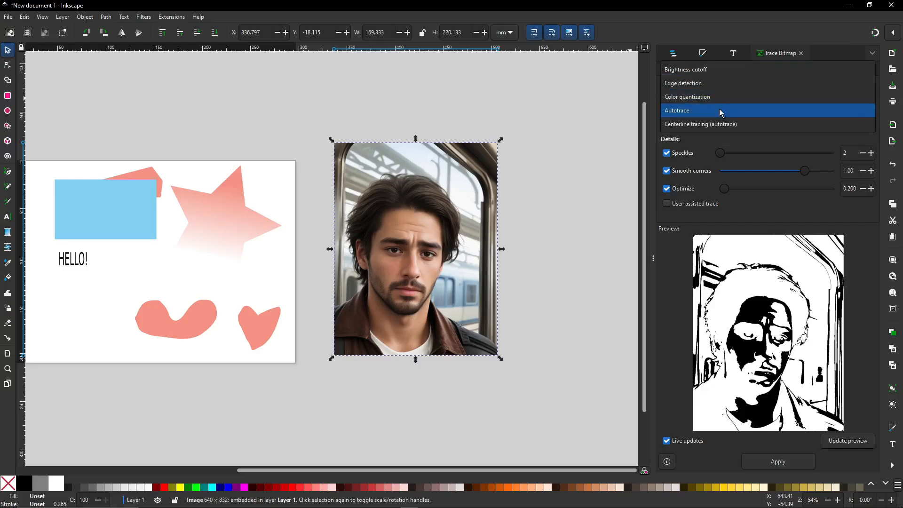
left_click(719, 109)
left_click(727, 92)
left_click(721, 110)
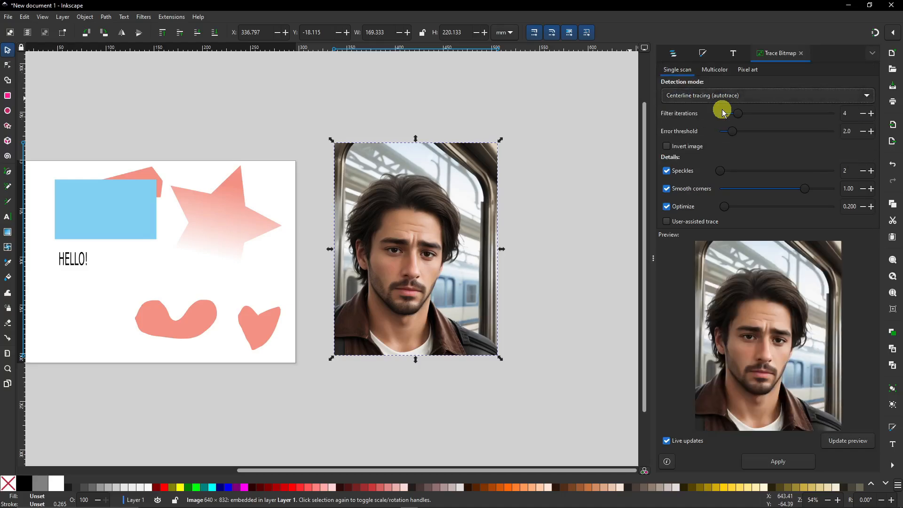
Trace the portrait as a single scan with the Brightness cutoff detection mode
left_click(718, 101)
left_click(677, 40)
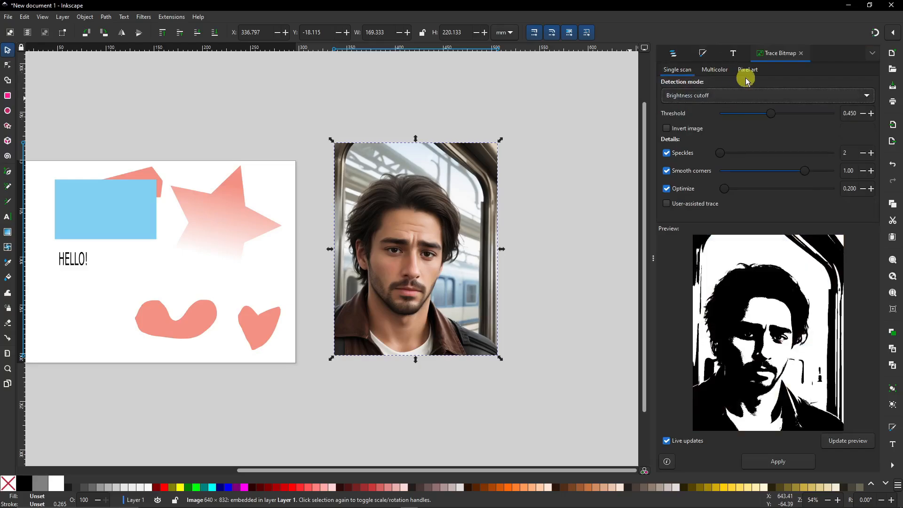
left_click(806, 461)
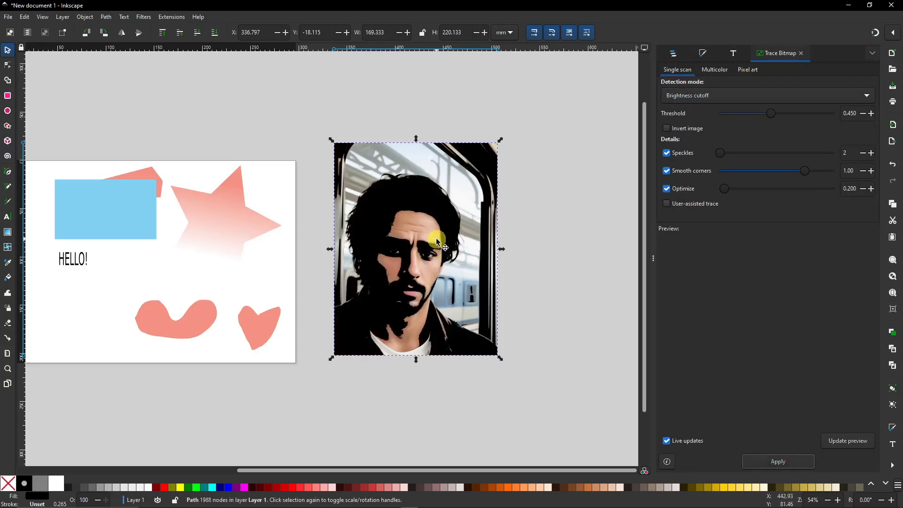
Move the original photo off its black trace and place the two side by side beside the page
mouse_move(438, 242)
left_mouse_down()
mouse_move(380, 238)
mouse_move(584, 241)
left_mouse_up()
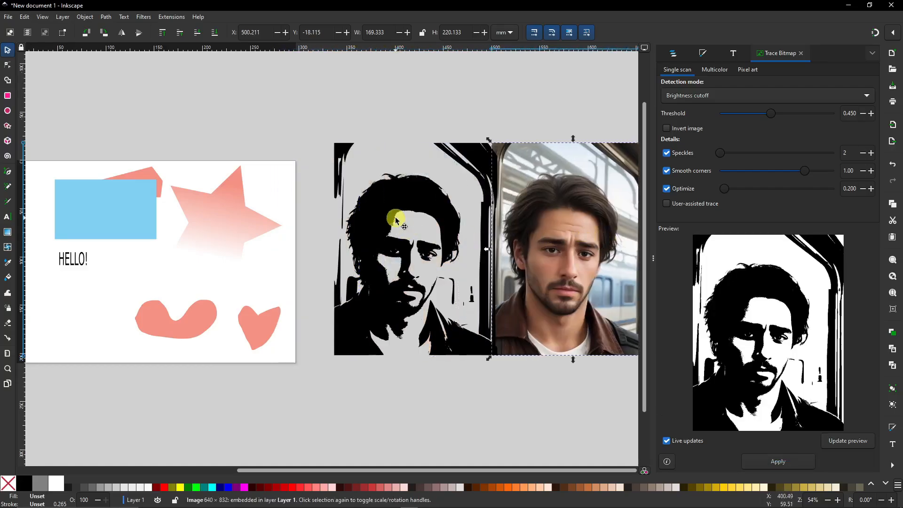
mouse_move(396, 220)
left_mouse_down()
mouse_move(404, 188)
mouse_move(375, 191)
mouse_move(490, 194)
left_mouse_up()
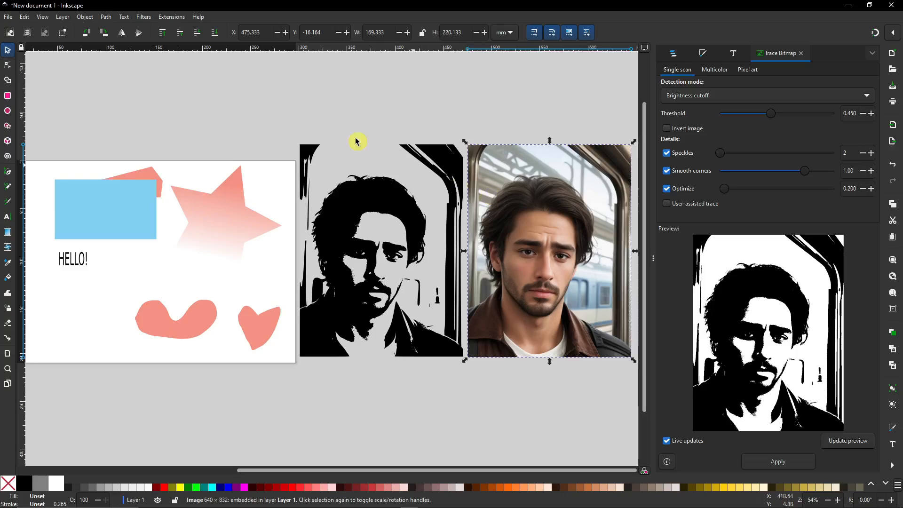
left_click(267, 106)
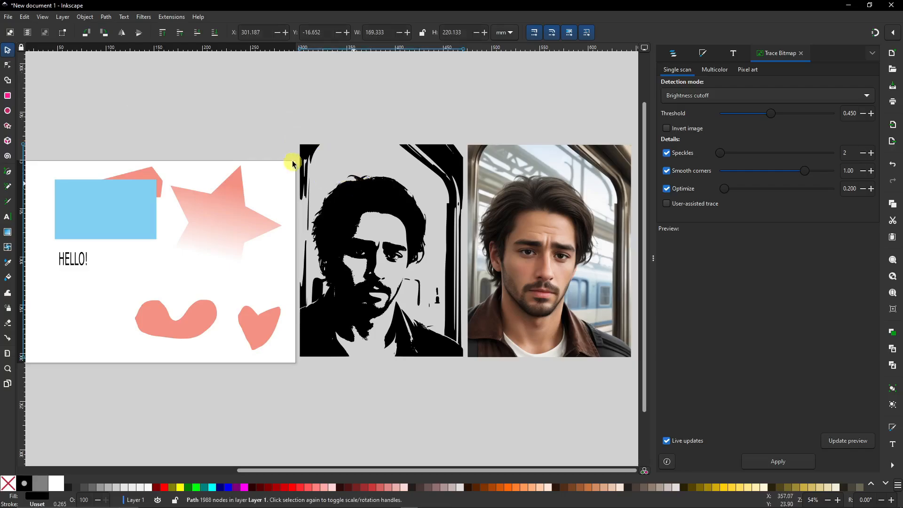
Shift the black trace slightly down to the page's right edge and reposition the photo a little higher beside it
mouse_move(376, 195)
left_mouse_down()
mouse_move(367, 174)
mouse_move(368, 208)
left_mouse_up()
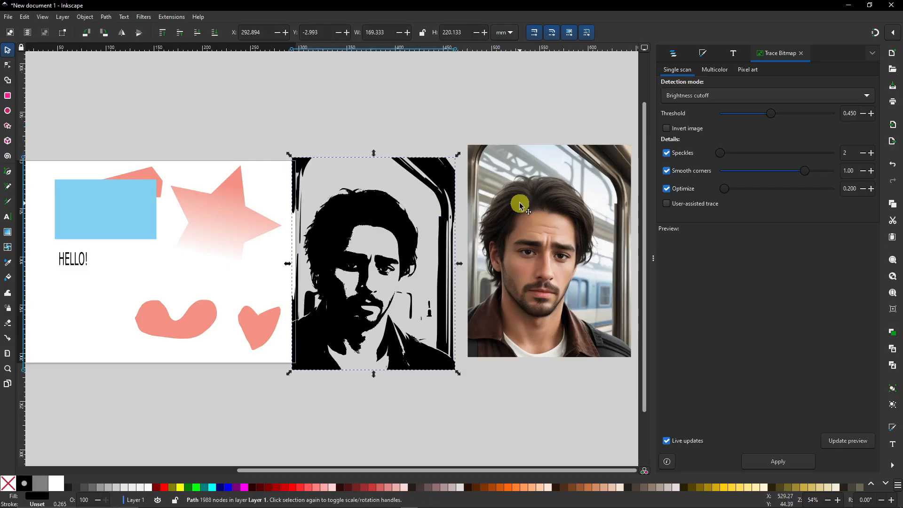
left_click_drag(514, 202, 501, 182)
left_click(297, 117)
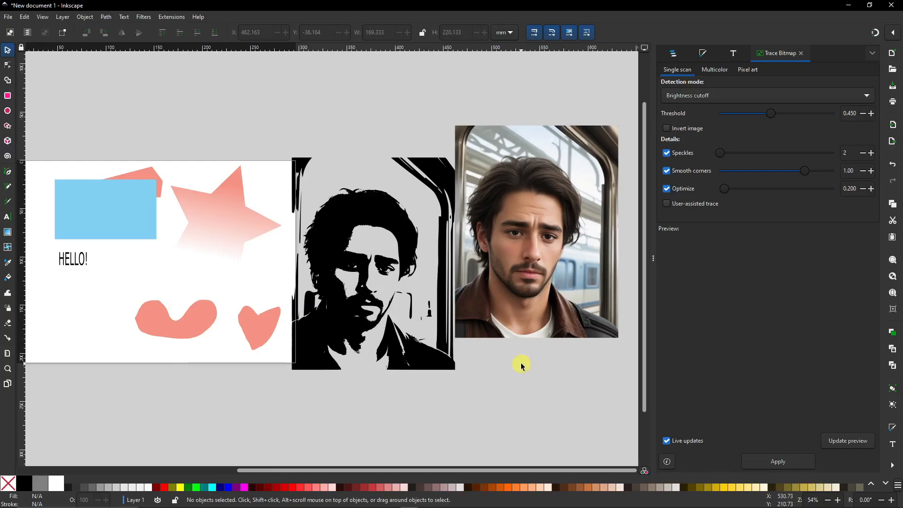
left_click_drag(524, 276, 529, 290)
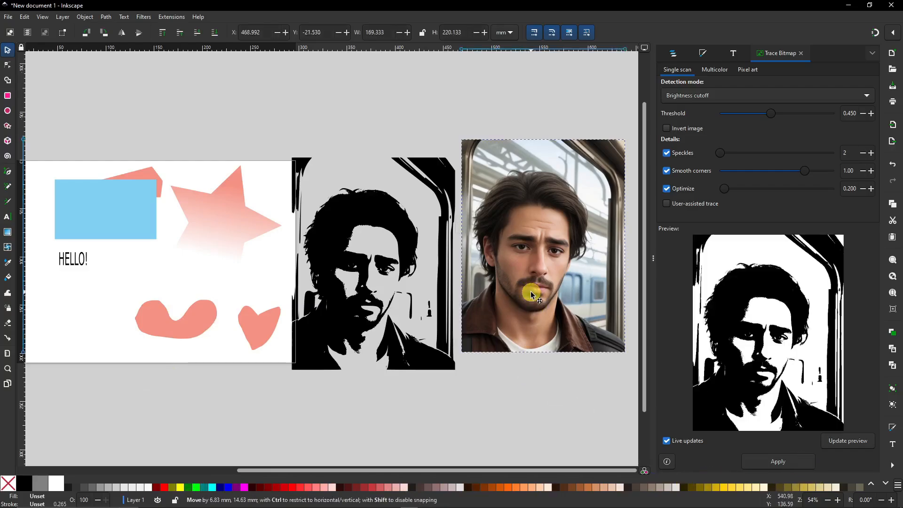
left_click(465, 385)
Select all the artwork, including the shapes, text, trace and photo, and move it off the page to the upper left
scroll(468, 405, "down", 2)
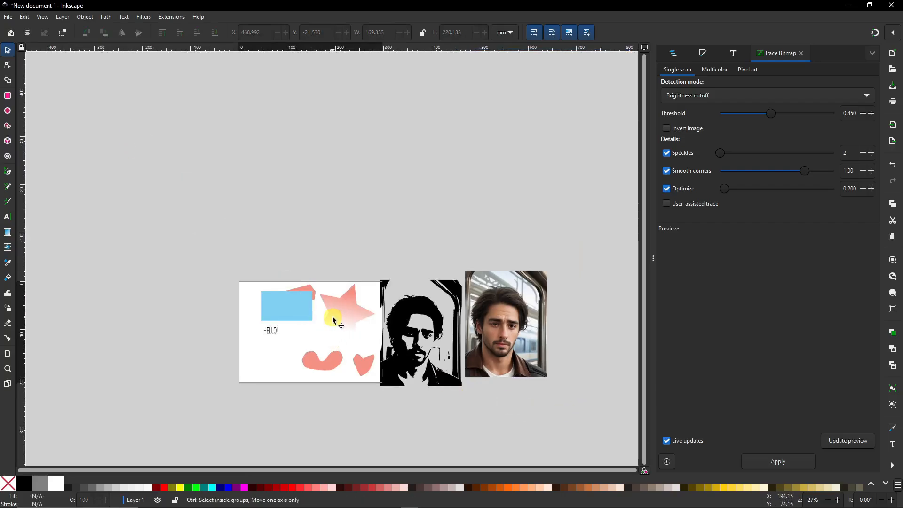
scroll(333, 318, "up", 2)
scroll(309, 306, "down", 2)
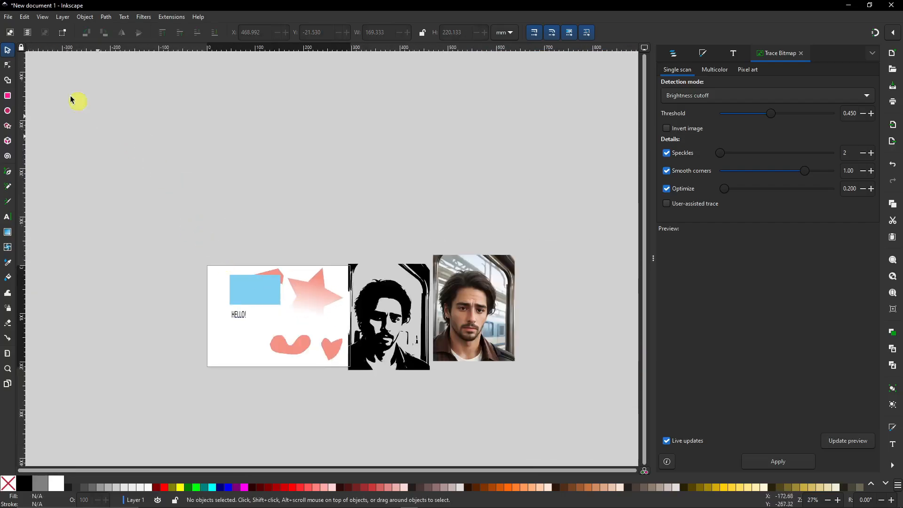
mouse_move(183, 202)
left_mouse_down()
mouse_move(468, 369)
mouse_move(559, 391)
left_mouse_up()
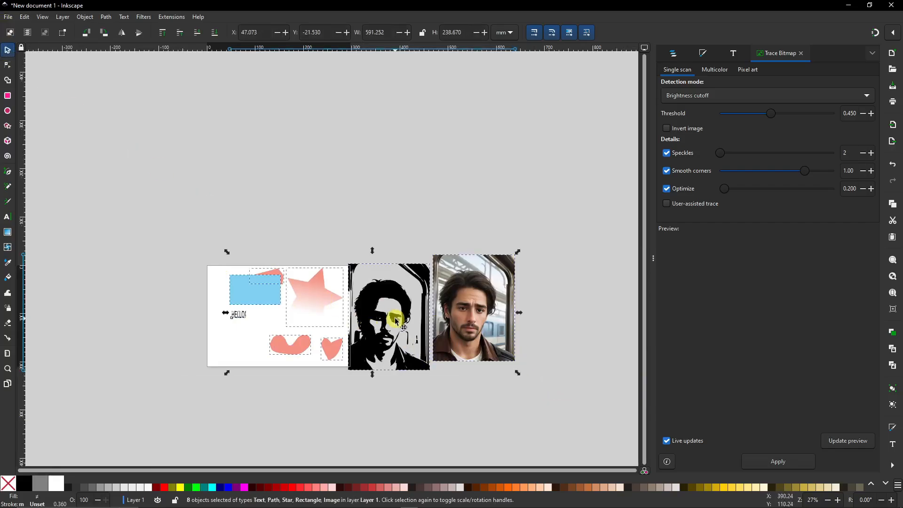
mouse_move(396, 321)
left_mouse_down()
mouse_move(319, 232)
mouse_move(273, 159)
mouse_move(242, 145)
mouse_move(245, 163)
left_mouse_up()
Spread out the portraits above the page, moving the black trace away from the shapes and placing the photo to its right
left_click_drag(333, 183, 420, 230)
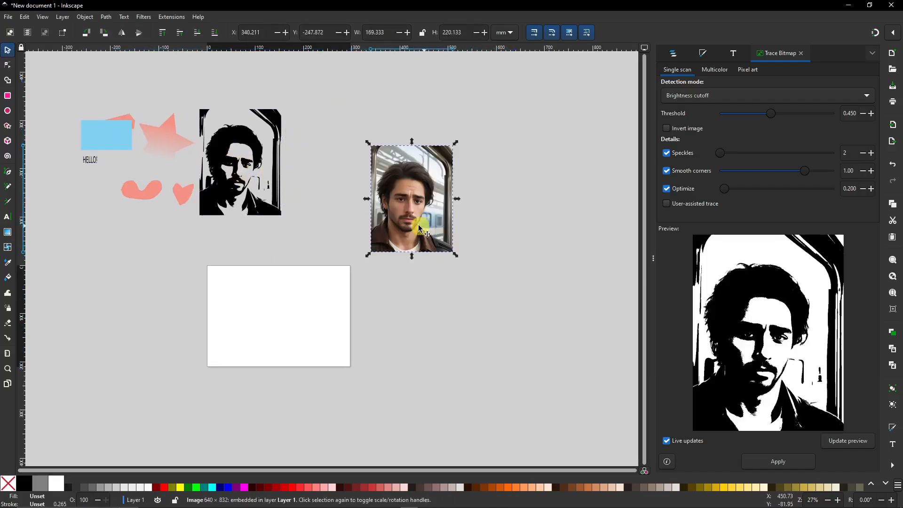
left_click_drag(265, 173, 327, 216)
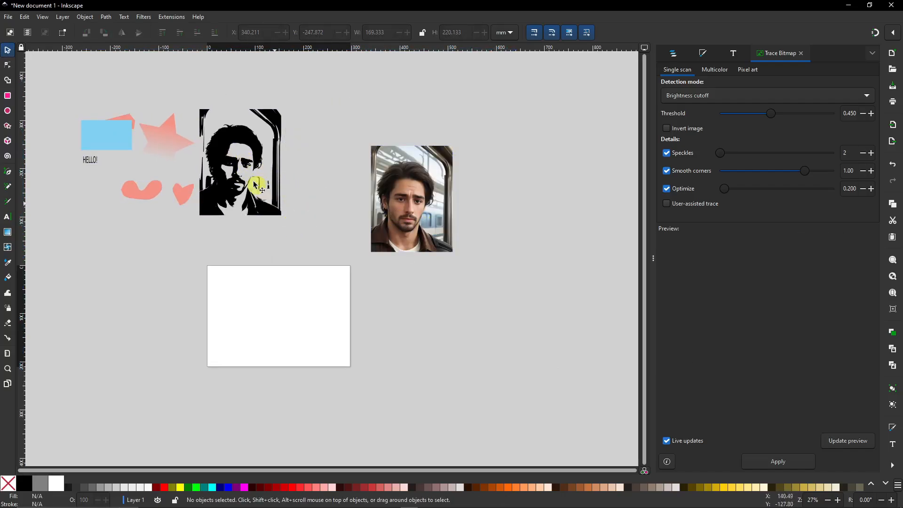
mouse_move(229, 147)
left_mouse_down()
mouse_move(296, 156)
mouse_move(312, 141)
mouse_move(278, 161)
left_mouse_up()
left_click_drag(405, 200, 380, 143)
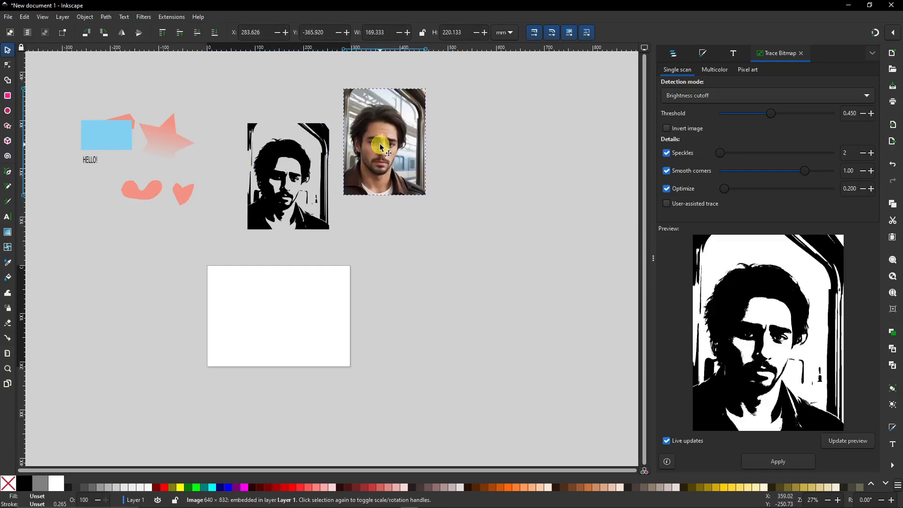
left_click(456, 237)
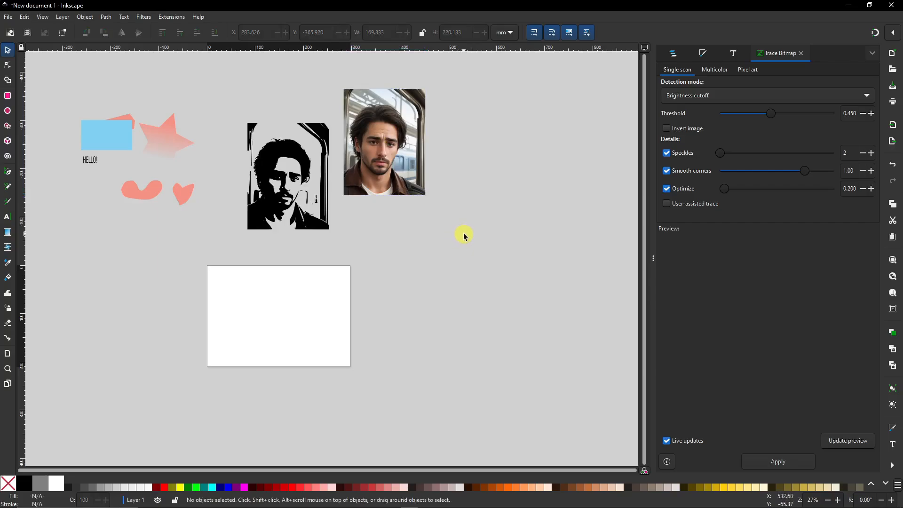
Save the document to the Desktop as "drawing" in Inkscape SVG format, after viewing the available file types
left_click(8, 22)
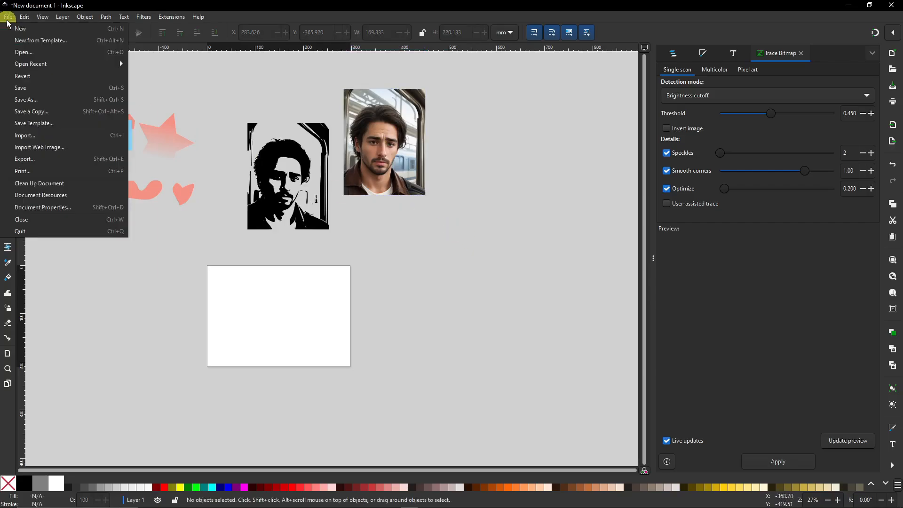
left_click(40, 111)
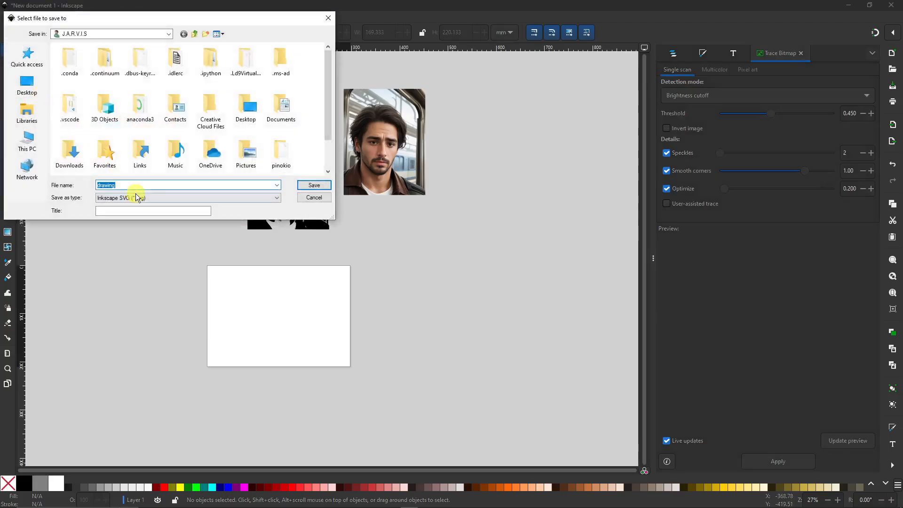
left_click(165, 196)
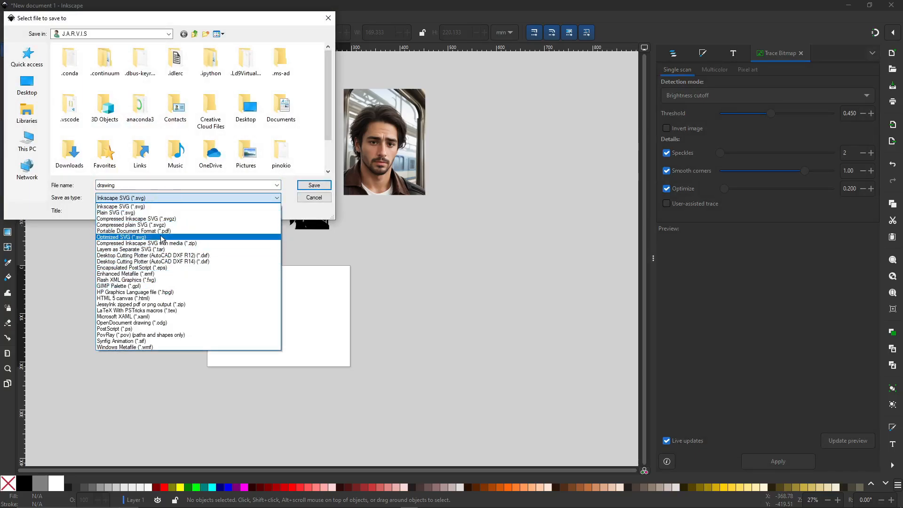
left_click(304, 186)
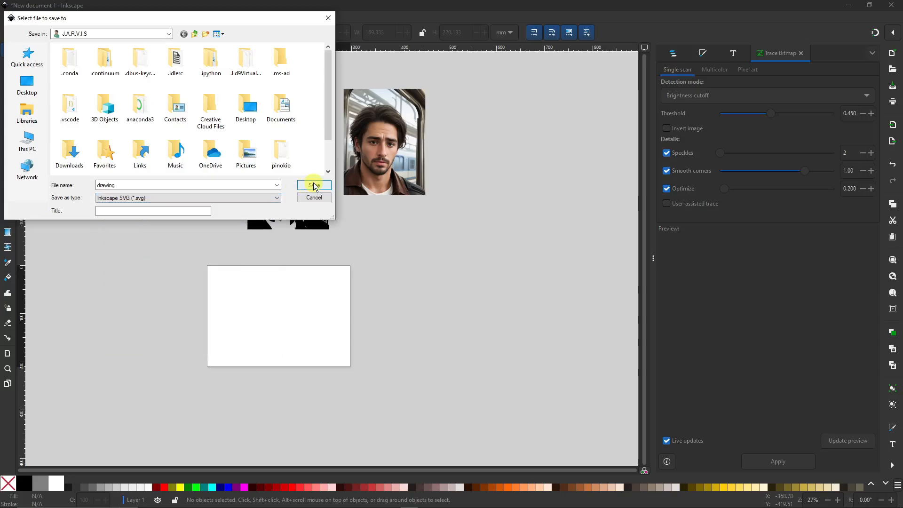
left_click(27, 84)
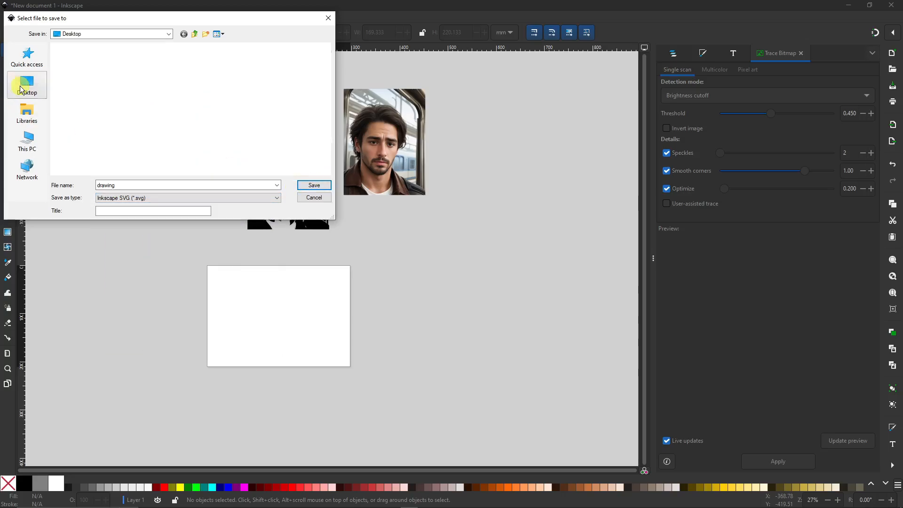
left_click(319, 185)
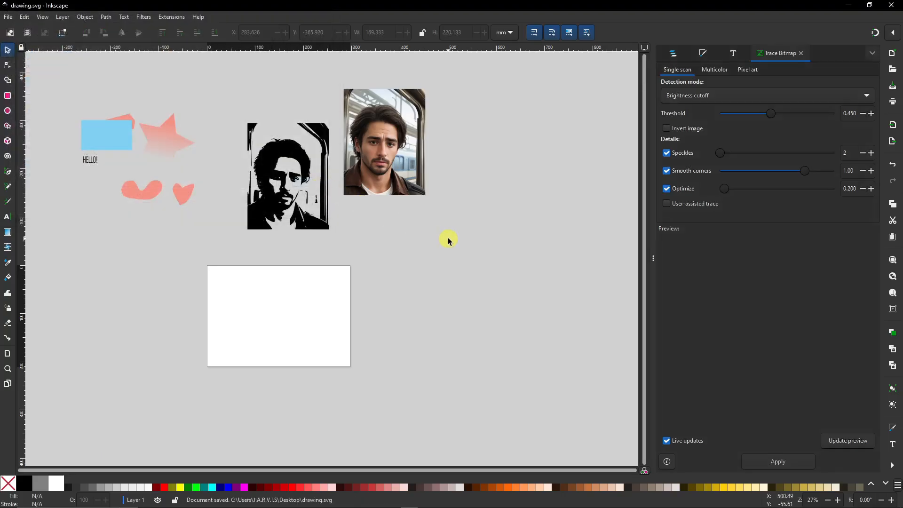
Bring up the Export settings, select all the artwork above the page and limit the export to selected objects only
scroll(471, 344, "up", 2)
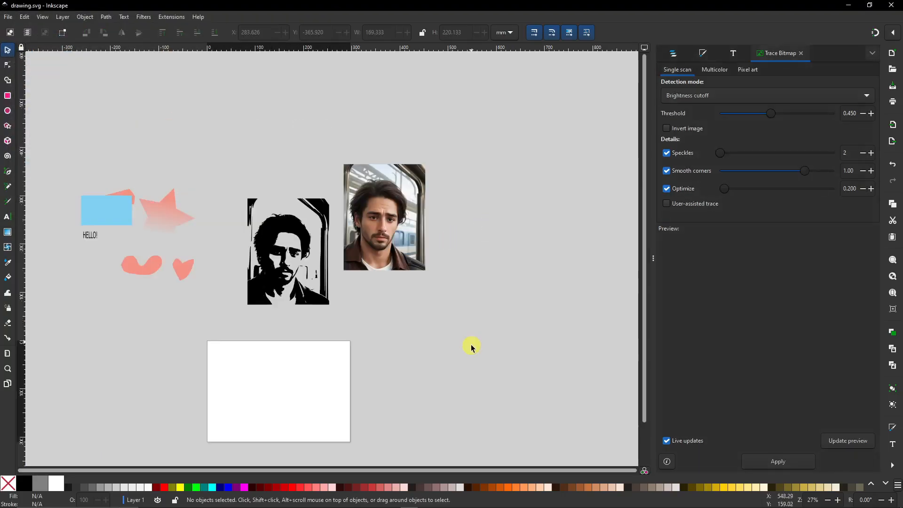
scroll(465, 348, "down", 3)
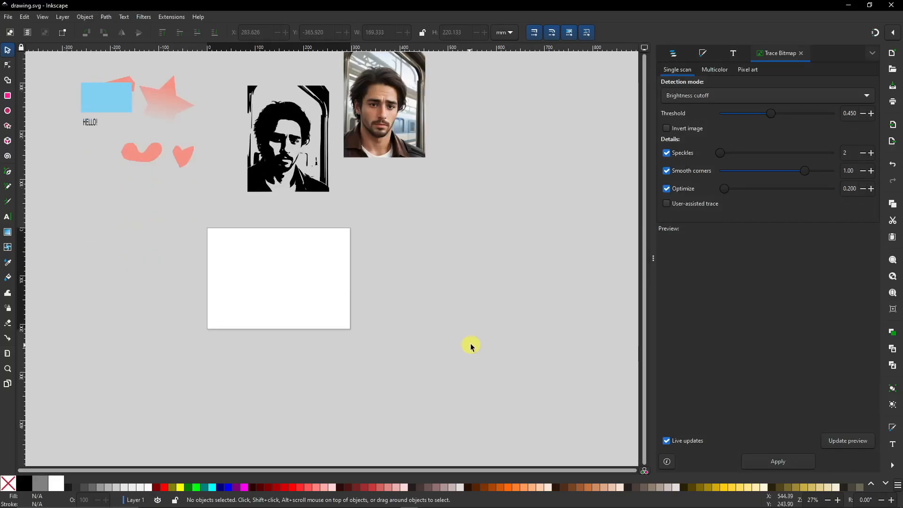
scroll(471, 345, "up", 1)
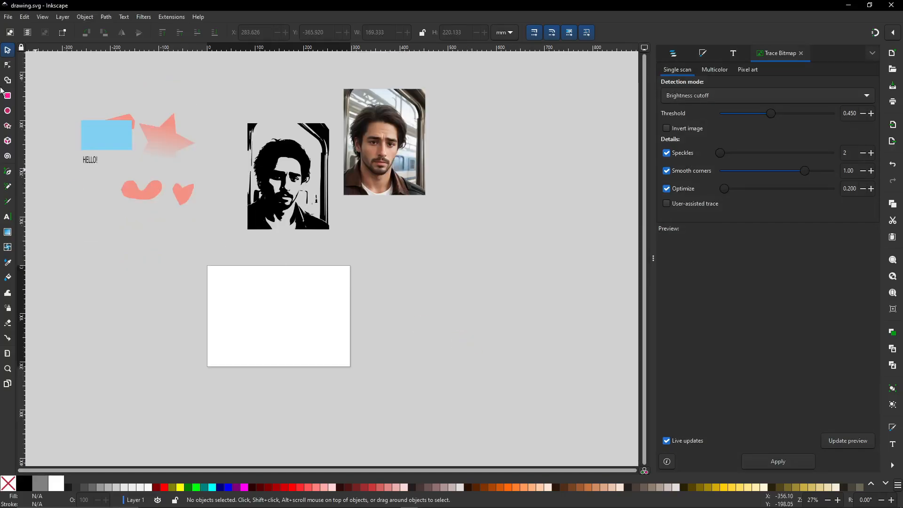
left_click(8, 19)
left_click(62, 161)
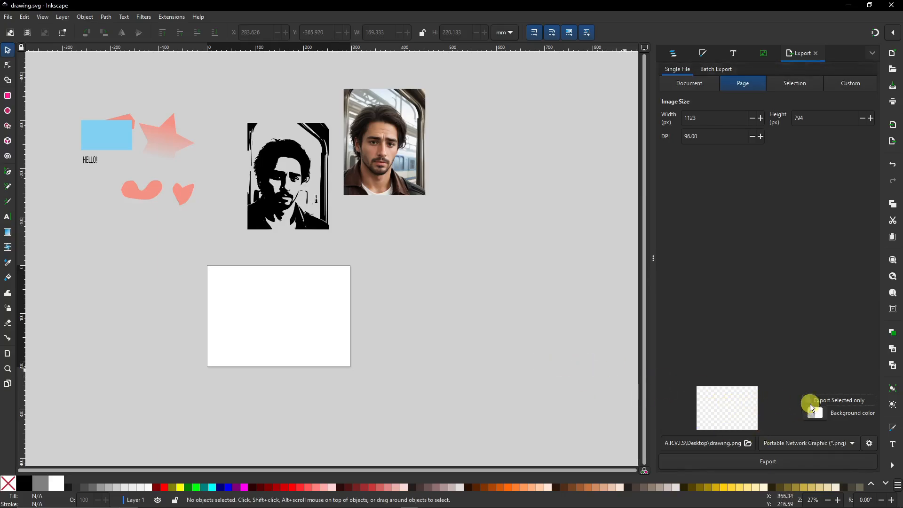
left_click_drag(201, 158, 70, 75)
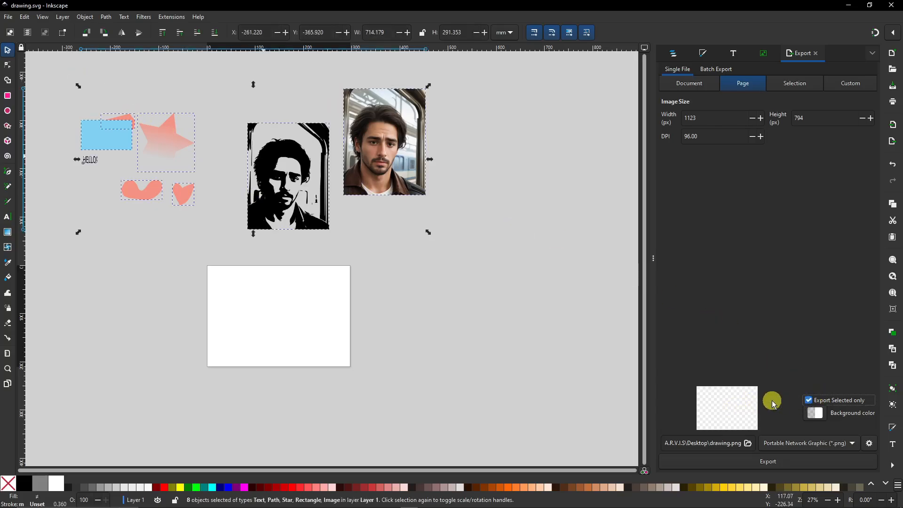
View the export background color picker, close it, and deselect all the artwork above the page
left_click(815, 413)
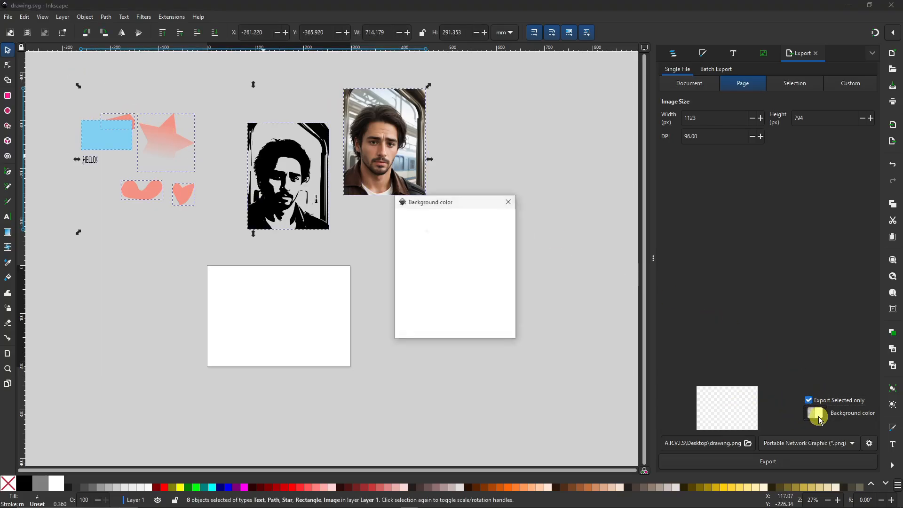
left_click(512, 200)
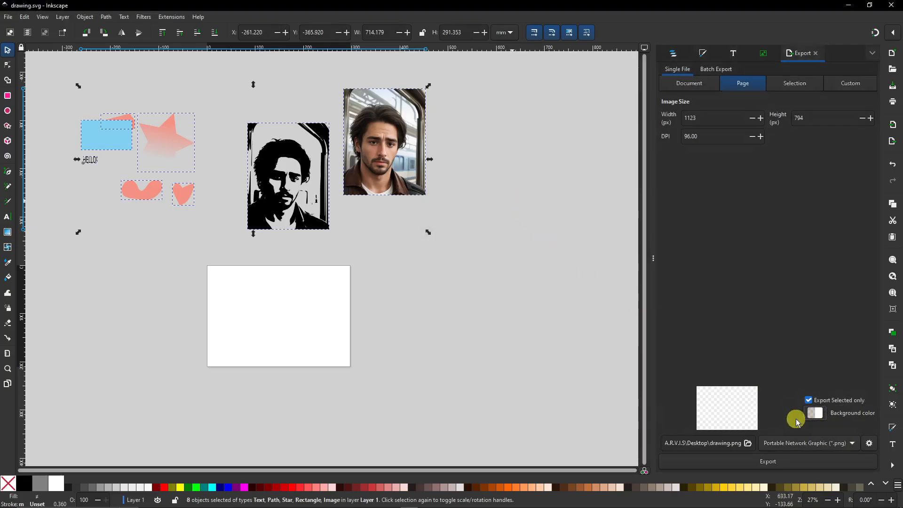
scroll(476, 337, "up", 5)
left_click(481, 339)
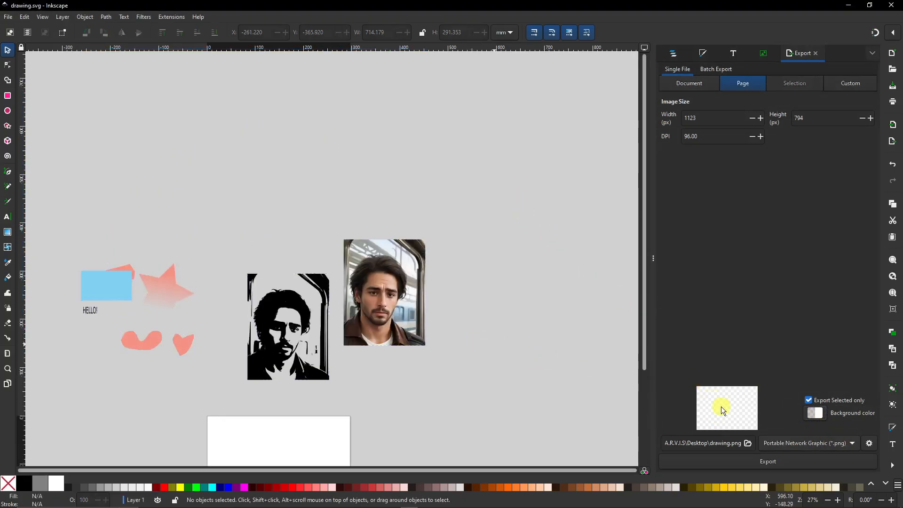
scroll(458, 357, "down", 2)
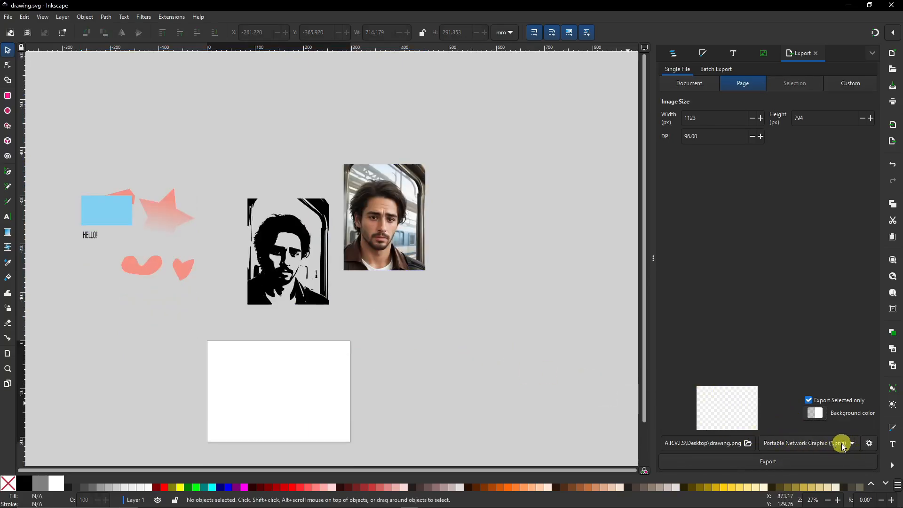
Choose Portable Network Graphic (*.png) as the format and export the page to the Desktop as drawing.png
left_click(853, 448)
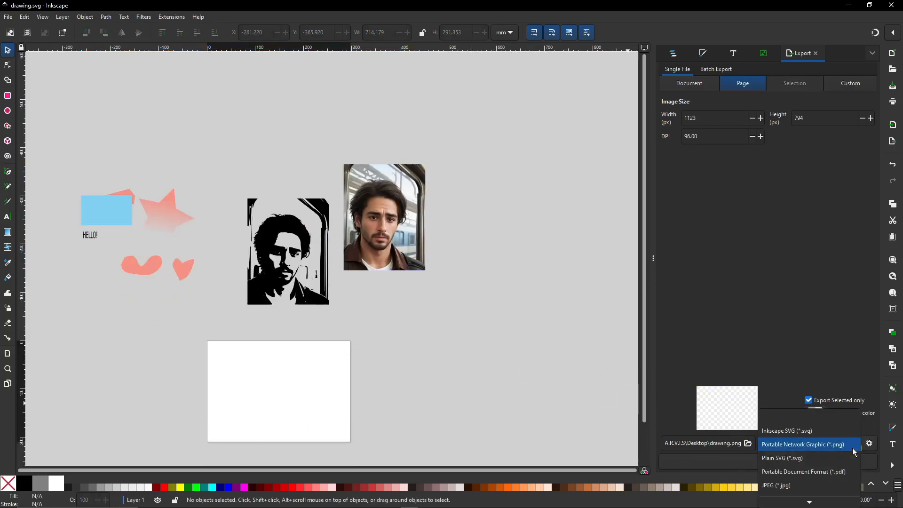
left_click(826, 447)
left_click(777, 461)
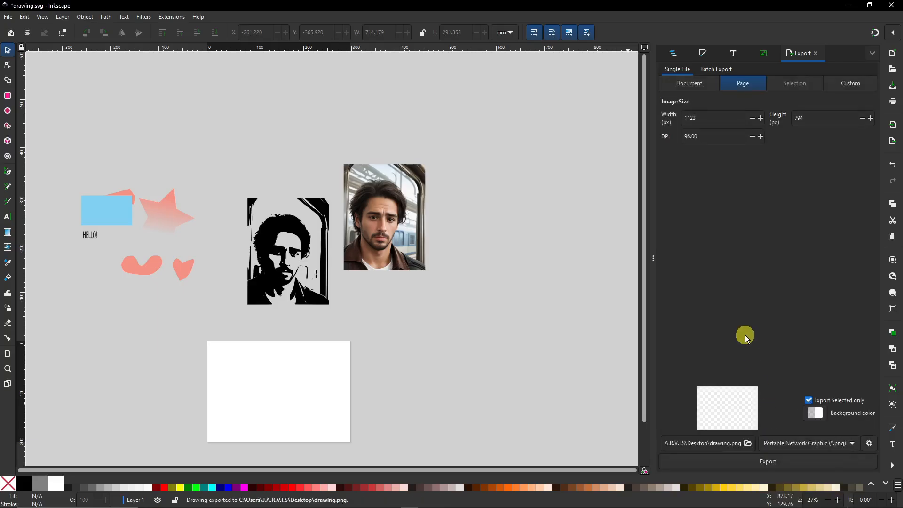